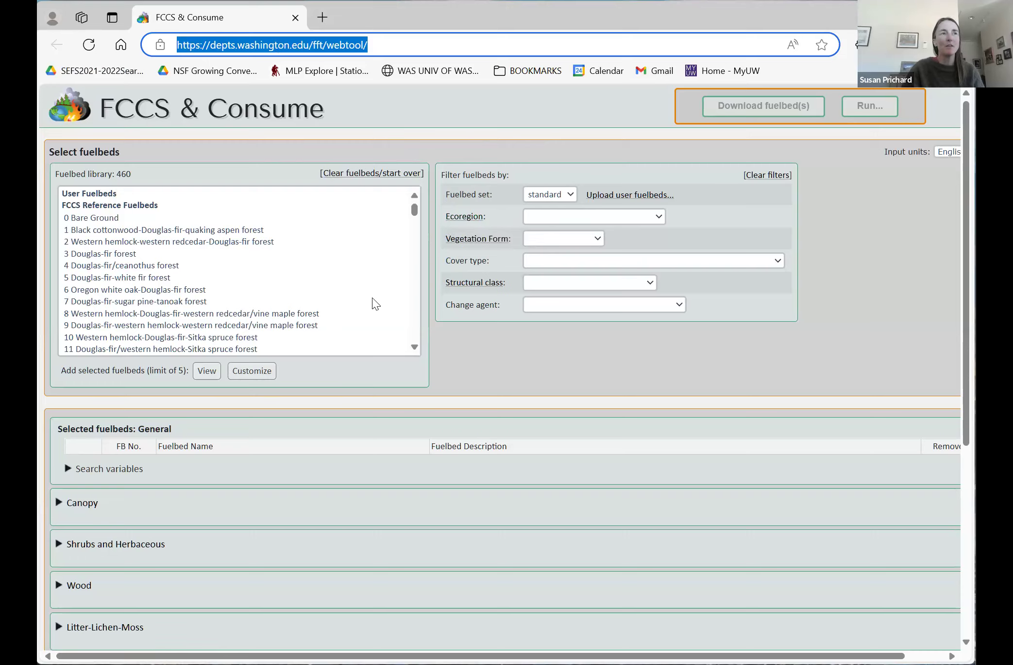
Step: Filter the fuelbed library by ecoregion 340: Temperate Desert, vegetation form Conifer Forest and change agent Fire Exclusion
mouse_move(413, 214)
left_mouse_down()
mouse_move(406, 345)
mouse_move(413, 199)
left_mouse_up()
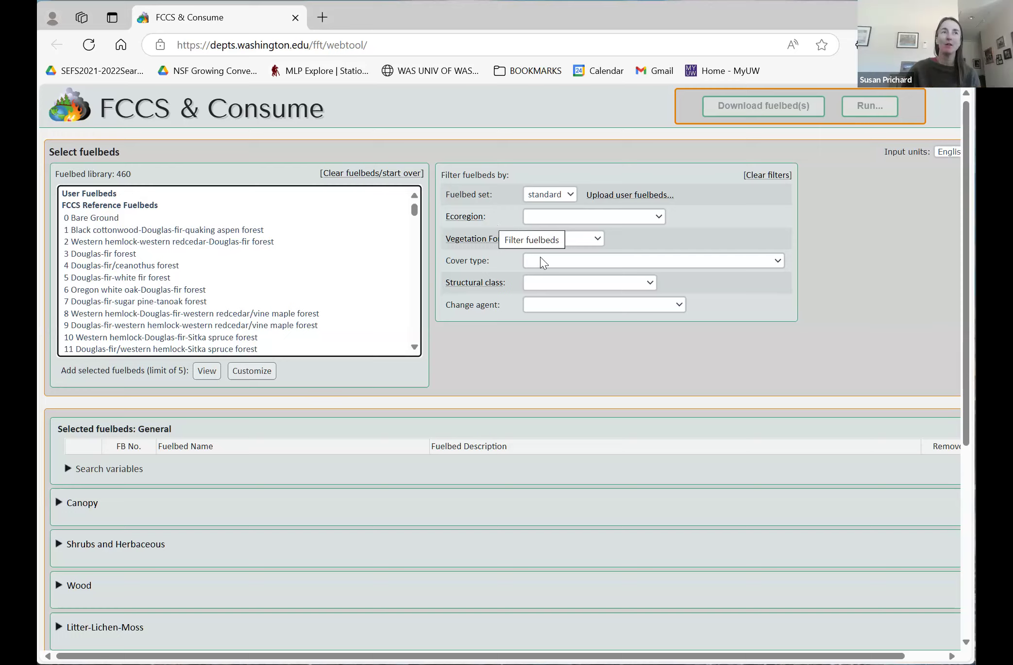
left_click(478, 216)
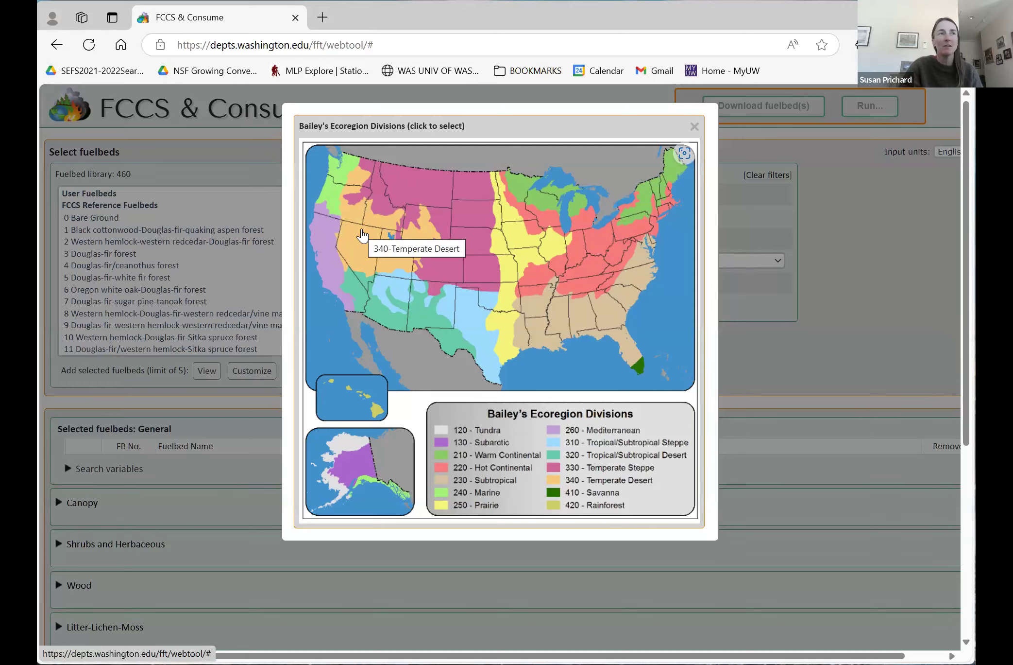
left_click(362, 232)
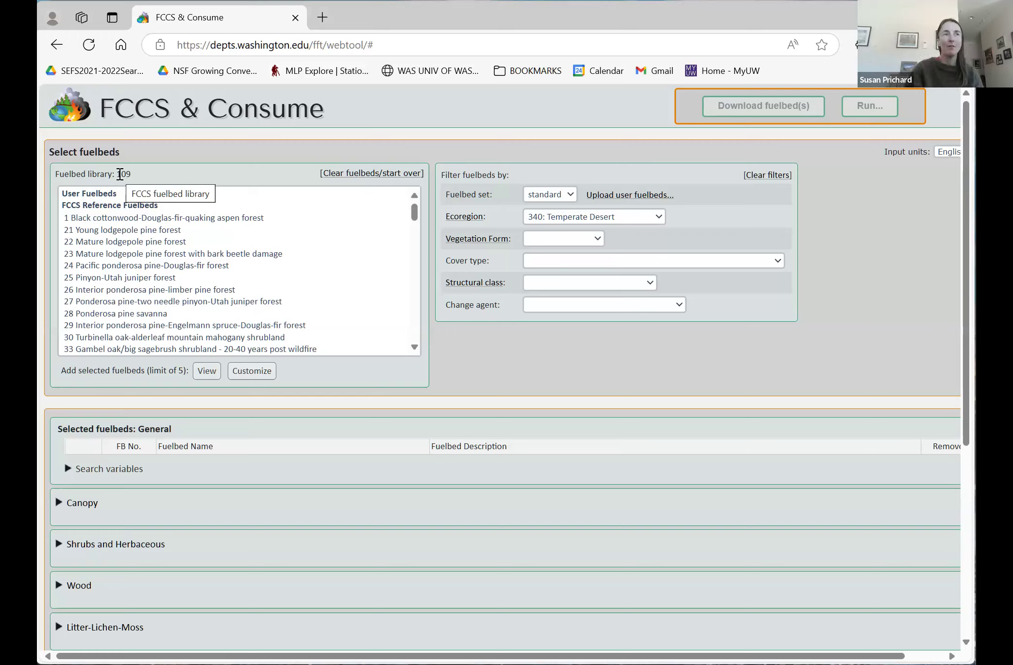
left_click(595, 239)
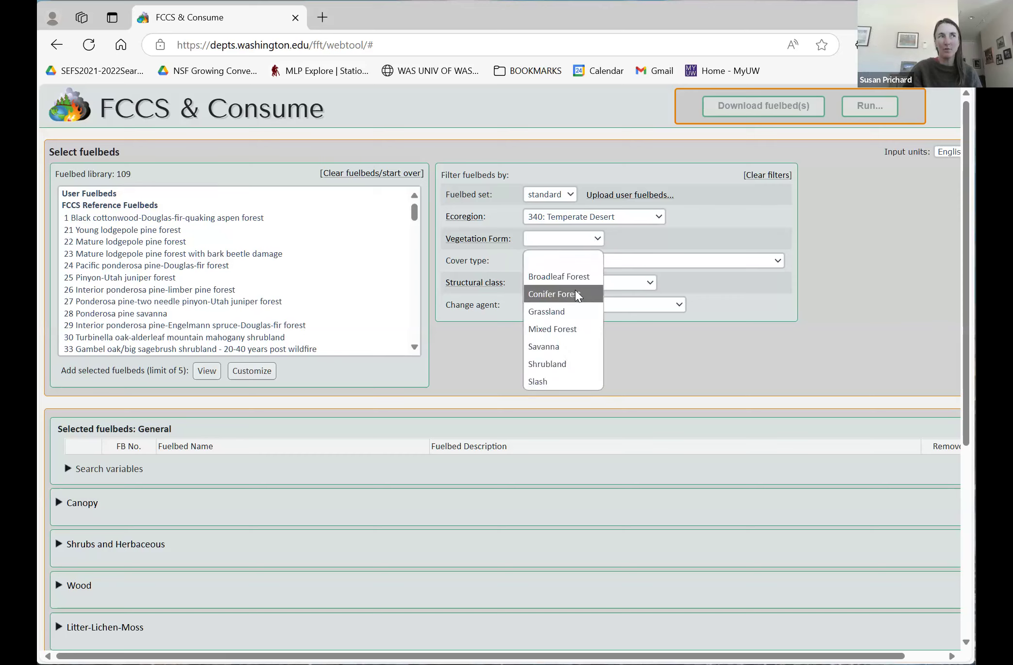
left_click(576, 289)
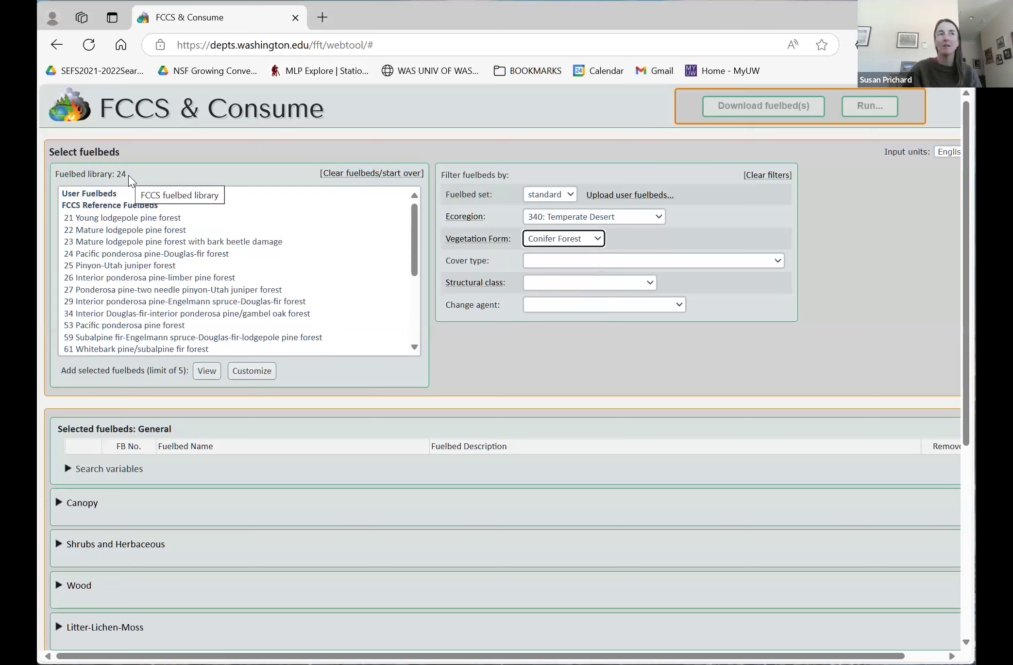
left_click(578, 306)
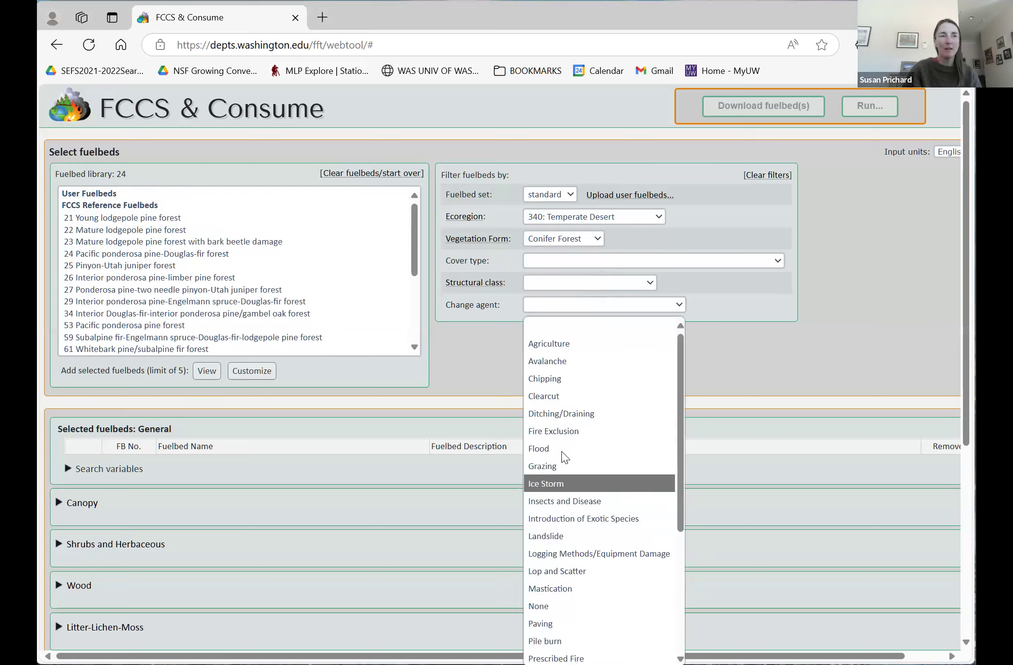
left_click(563, 436)
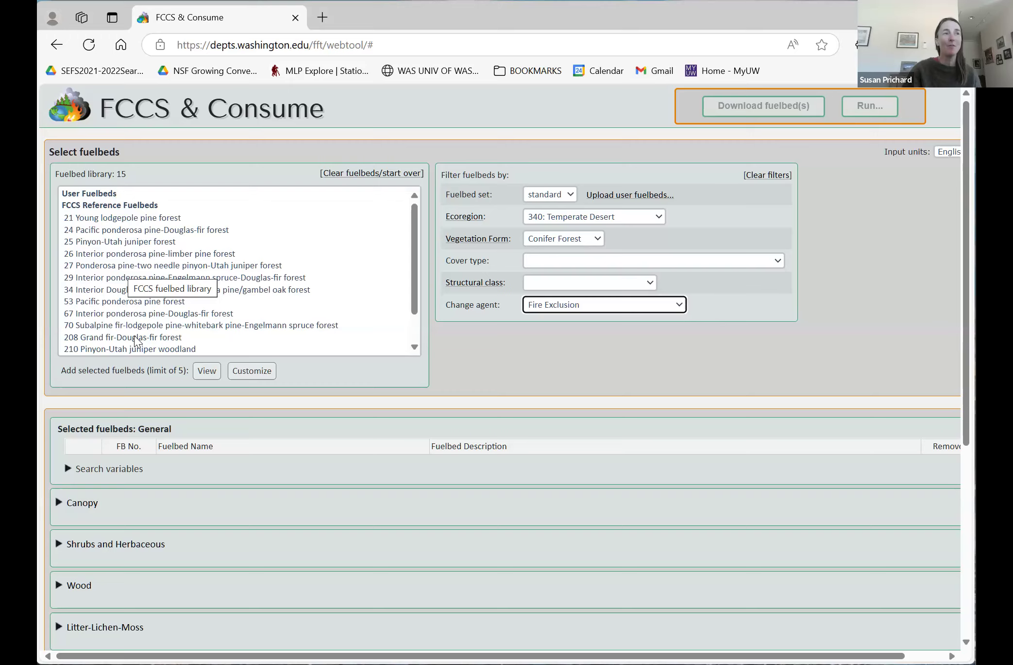
Step: Add fuelbed 208 Grand fir-Douglas-fir forest to the selected fuelbeds, both as a read-only reference and as a customizable copy
left_click(78, 339)
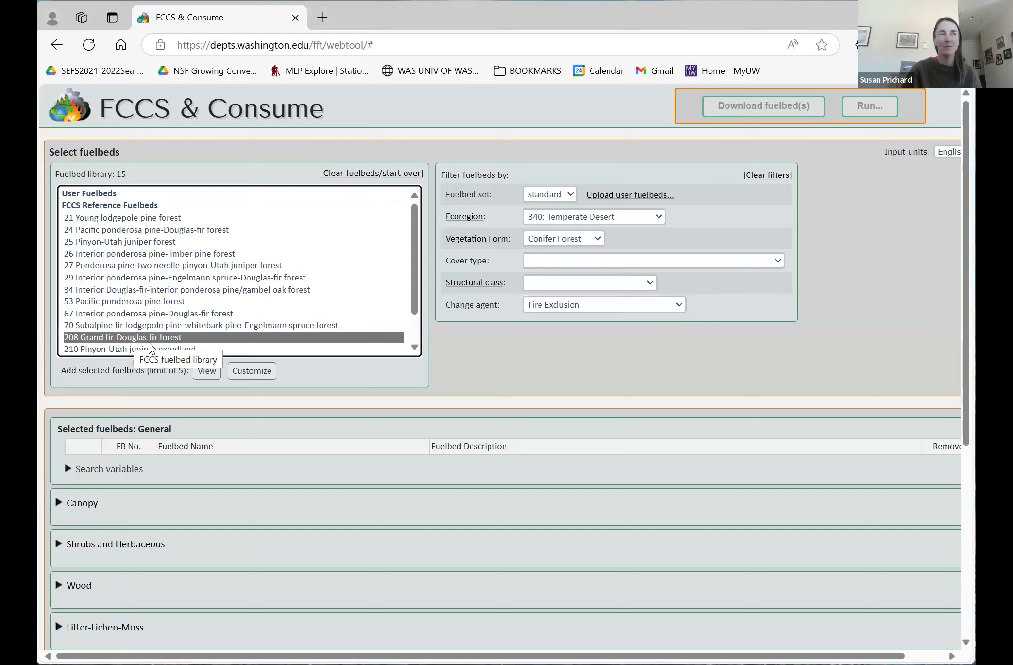
left_click(205, 374)
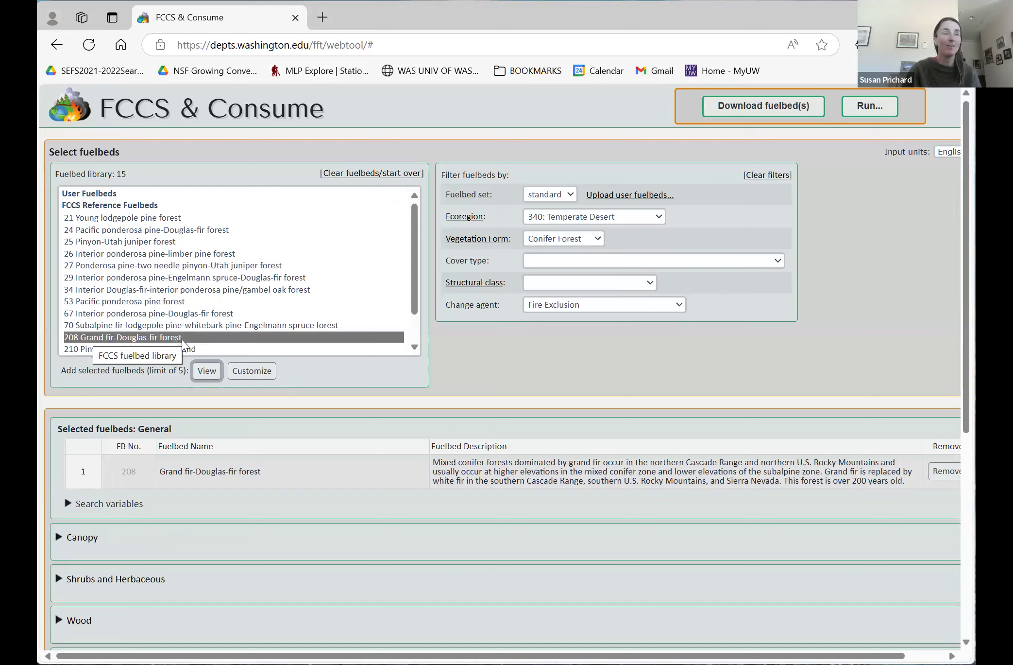
left_click(198, 376)
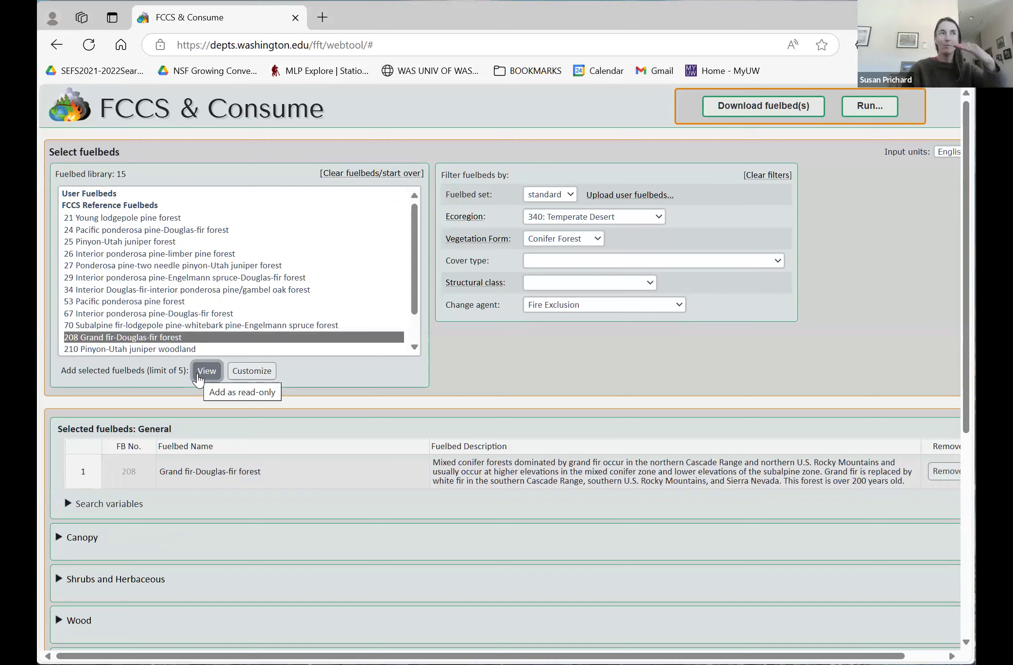
left_click(265, 373)
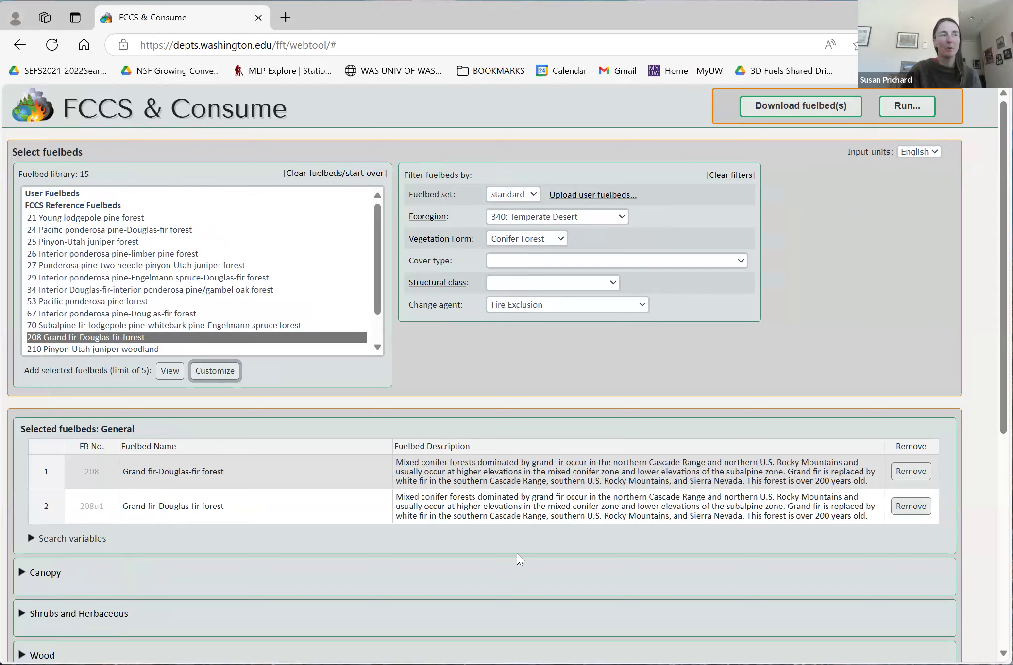
Step: Expand the Canopy tree data and review the overstory, midstory and understory values of both selected fuelbeds
scroll(3, 297, "down", 5)
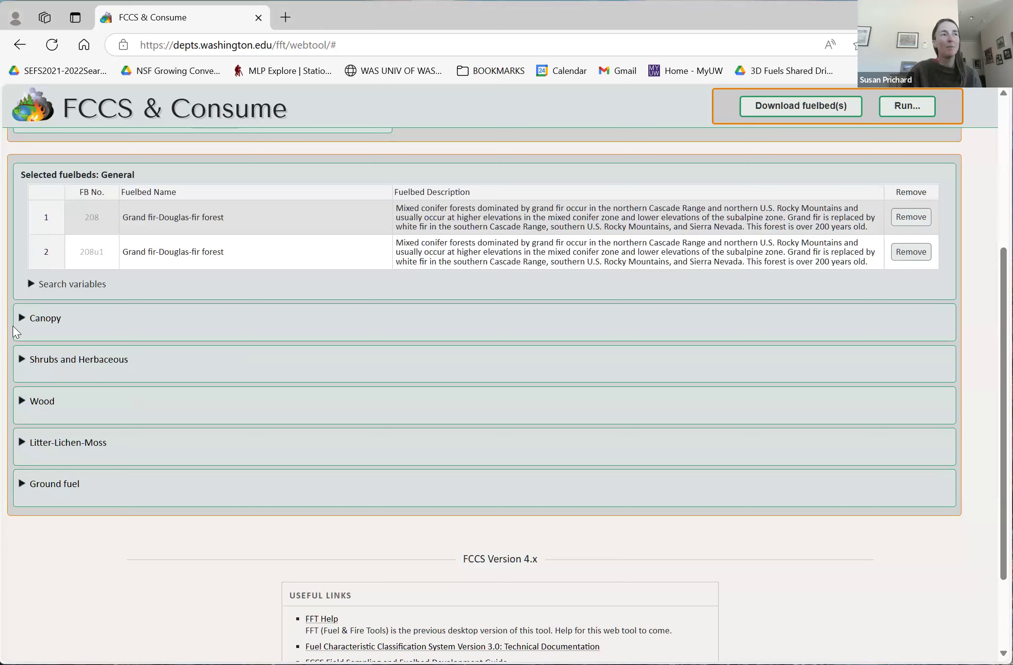
left_click(20, 318)
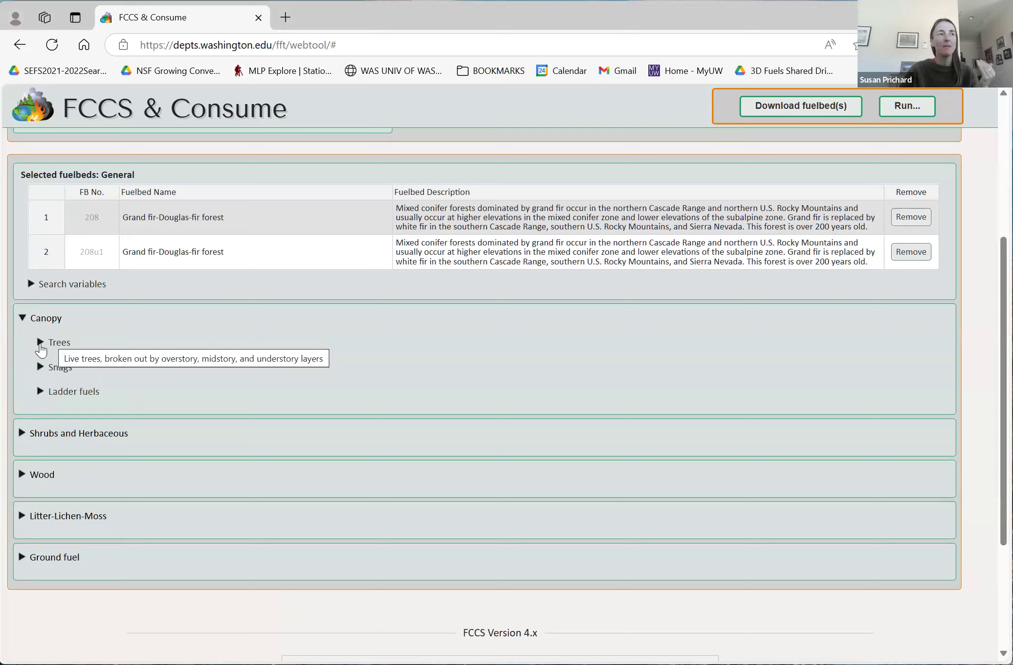
left_click(41, 343)
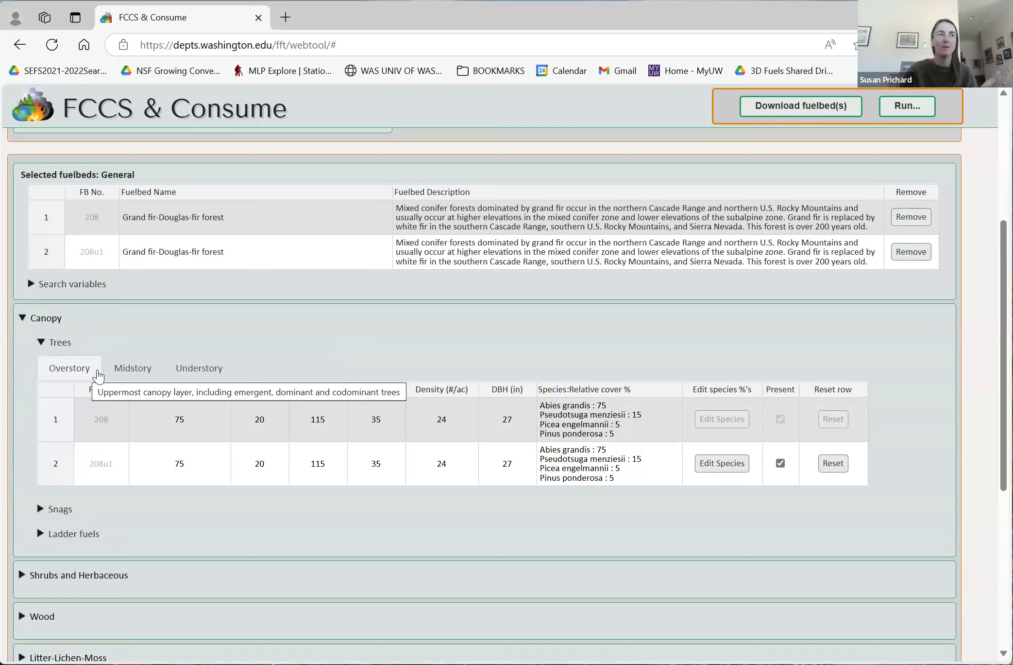
left_click(125, 370)
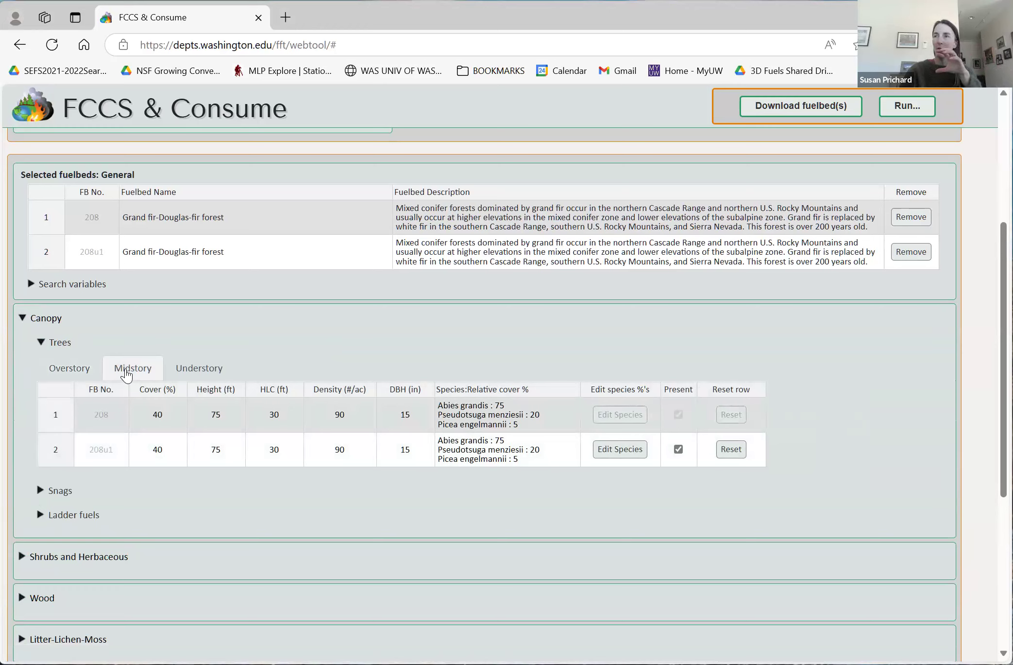
left_click(215, 375)
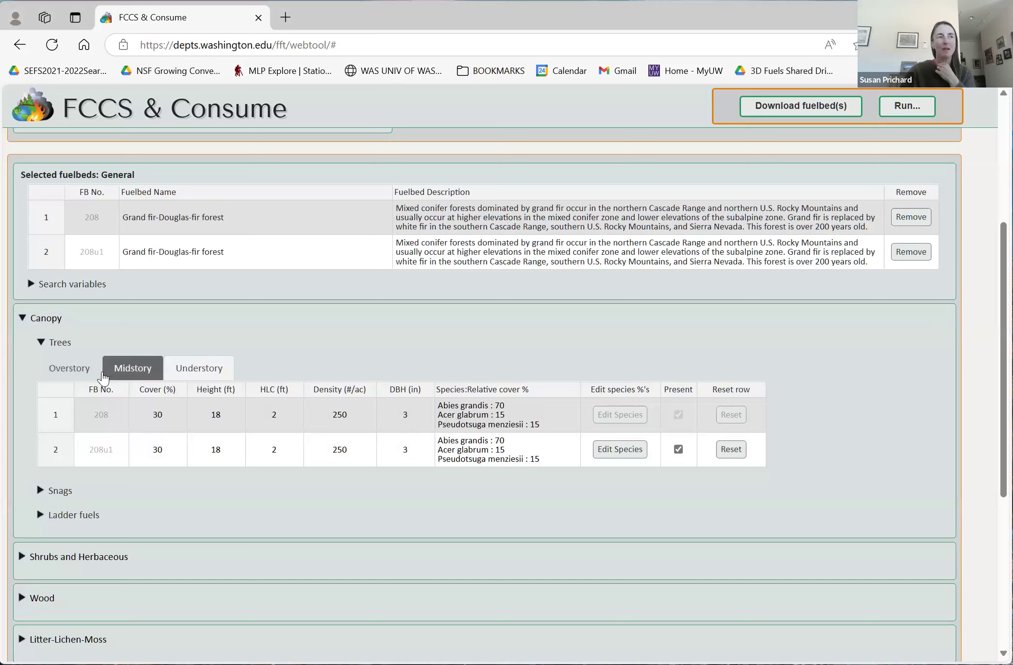
left_click(81, 374)
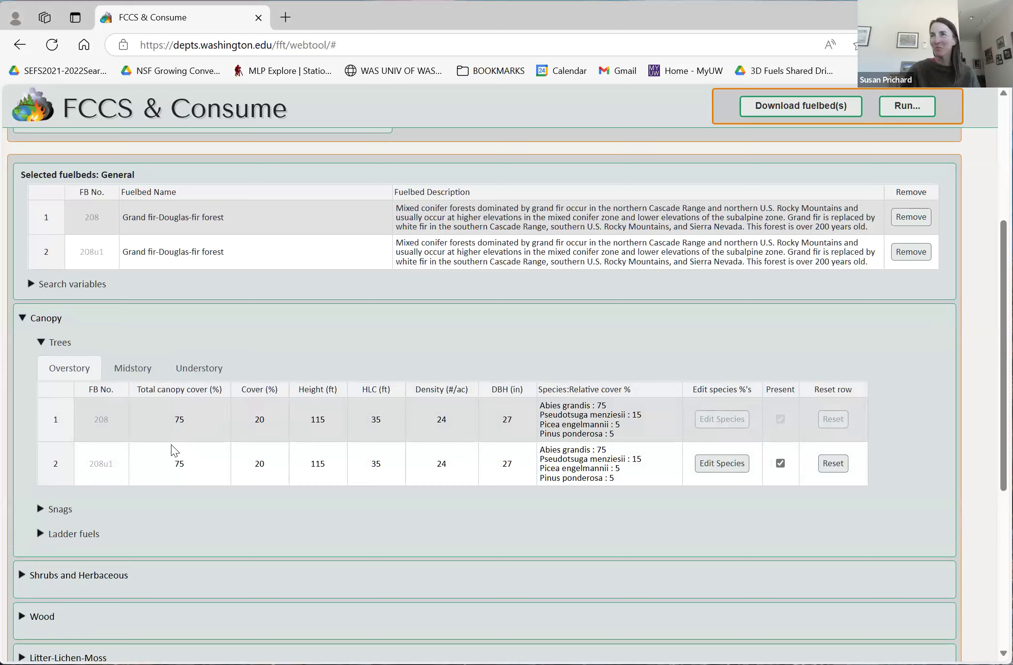
Step: Mark the midstory tree layer as not present in the customized fuelbed 208u1
left_click(133, 368)
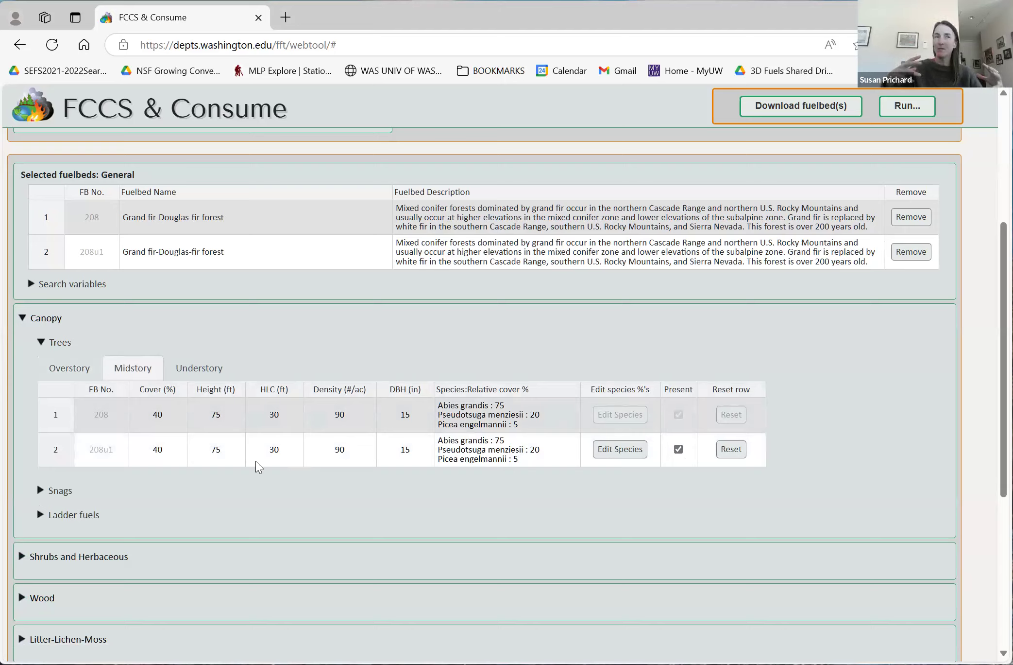
left_click(679, 448)
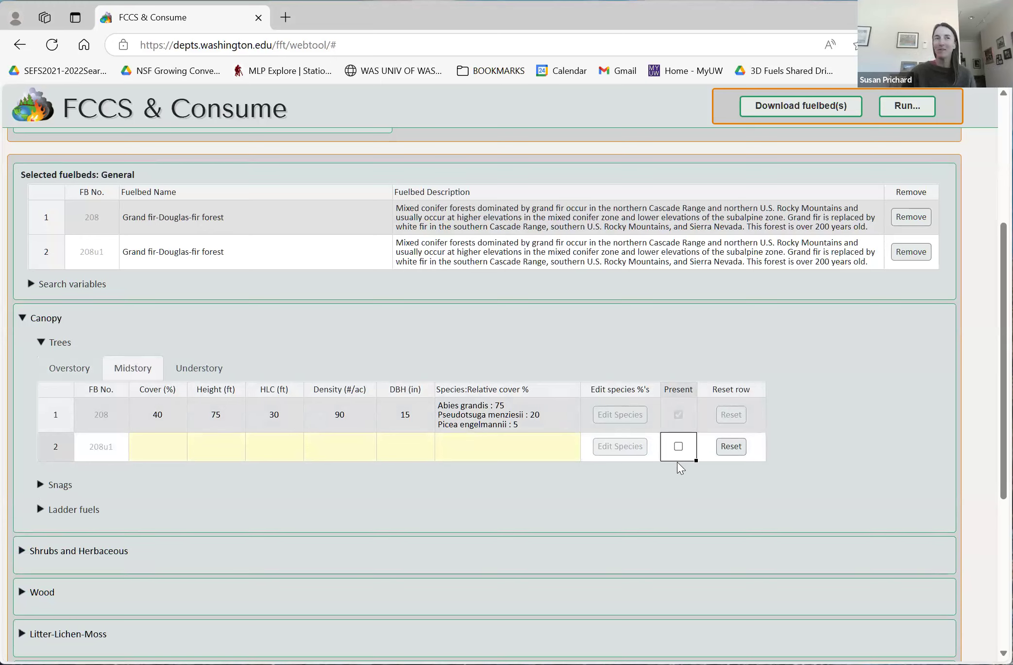
left_click(679, 446)
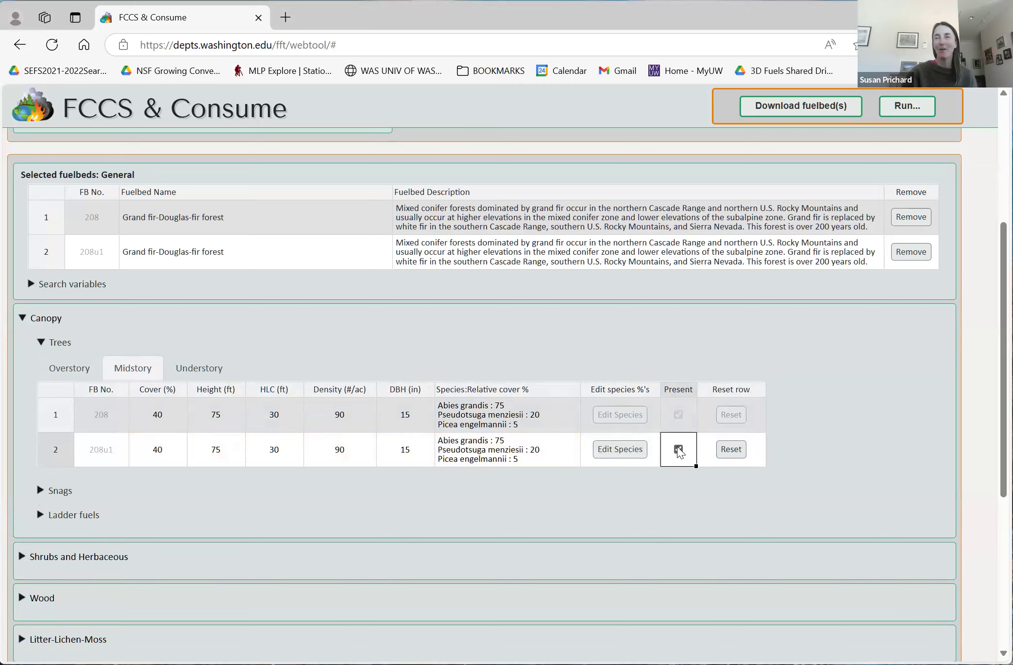
left_click(678, 449)
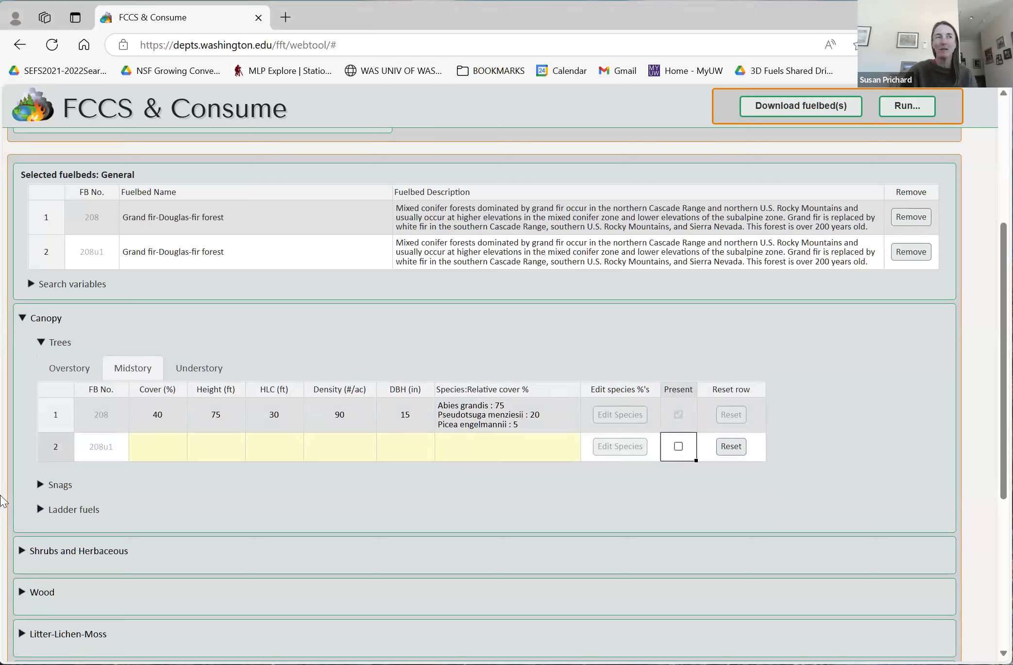
Step: Set the understory tree cover to 5% and height to 5 ft for the customized fuelbed 208u1
left_click(212, 374)
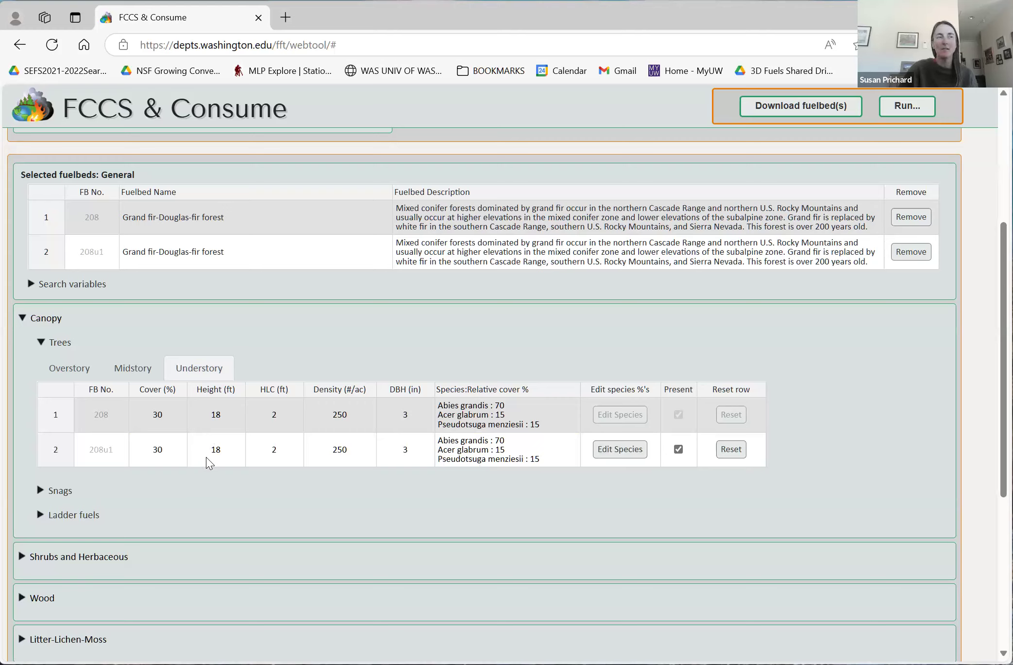
left_click(164, 454)
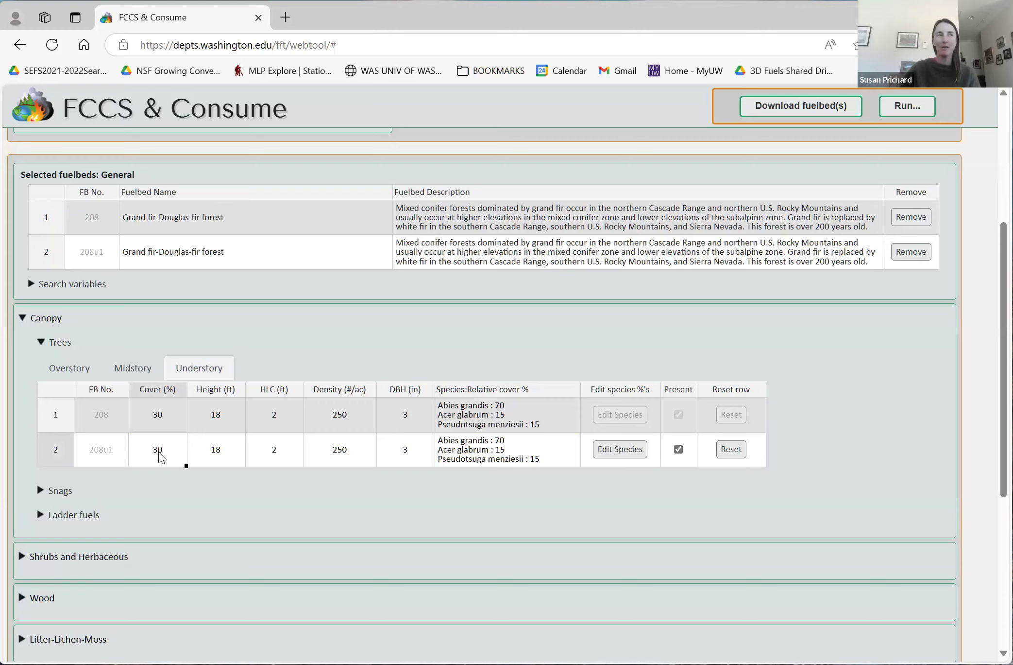
double_click(159, 450)
key("BackSpace")
key("BackSpace")
type("2")
type("5")
key("BackSpace")
type("5")
key("Tab")
type("5")
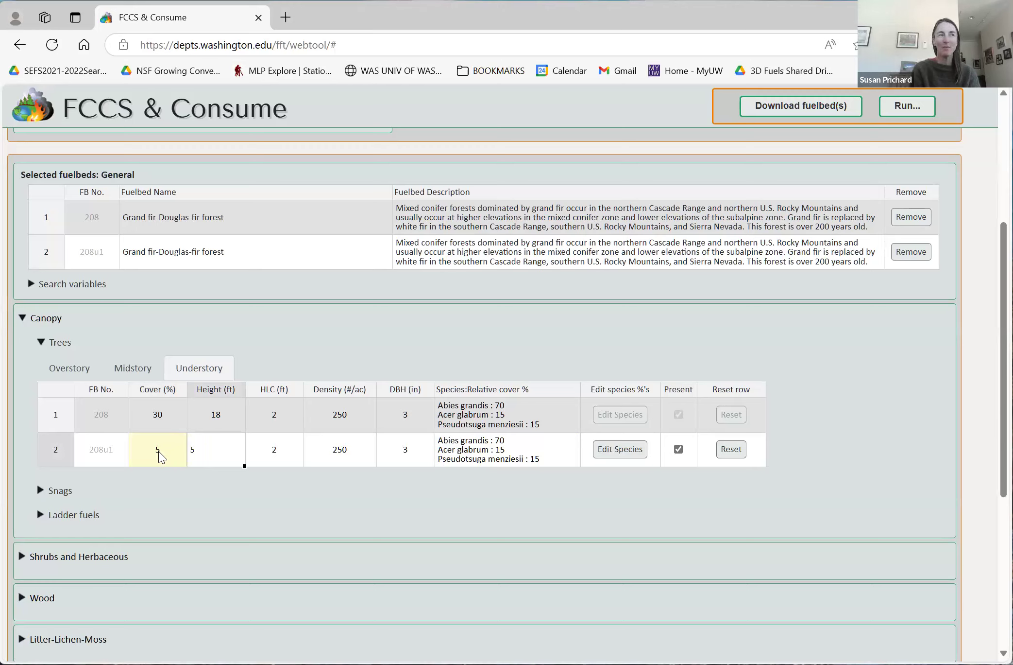
key("Tab")
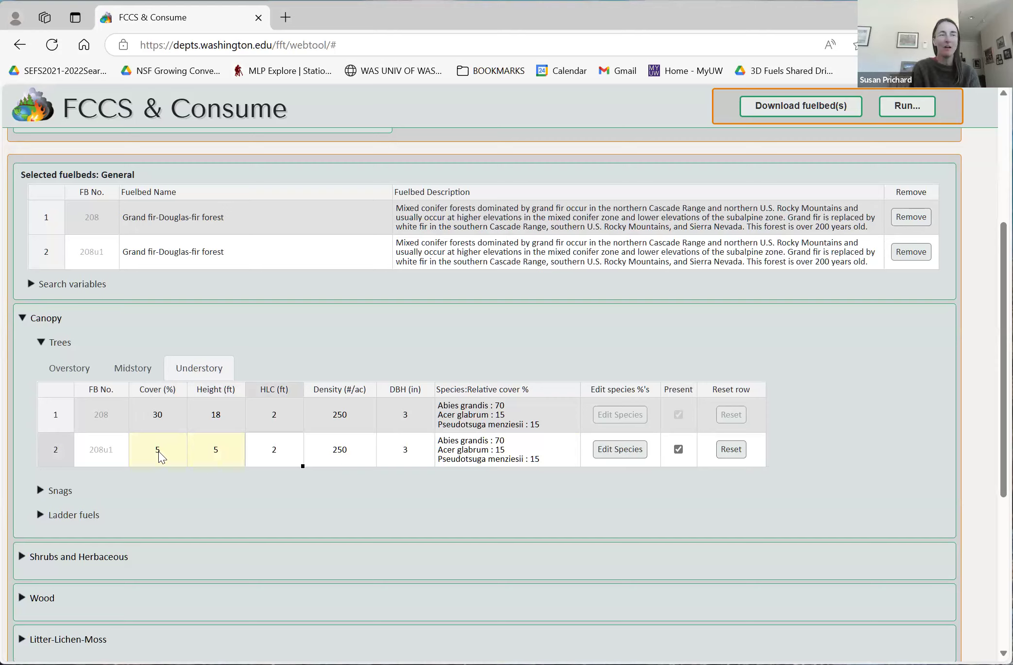
Step: Set fuelbed 208u1's understory HLC to 1 ft, density to 100 per acre and DBH to 1 in
type("1")
key("Tab")
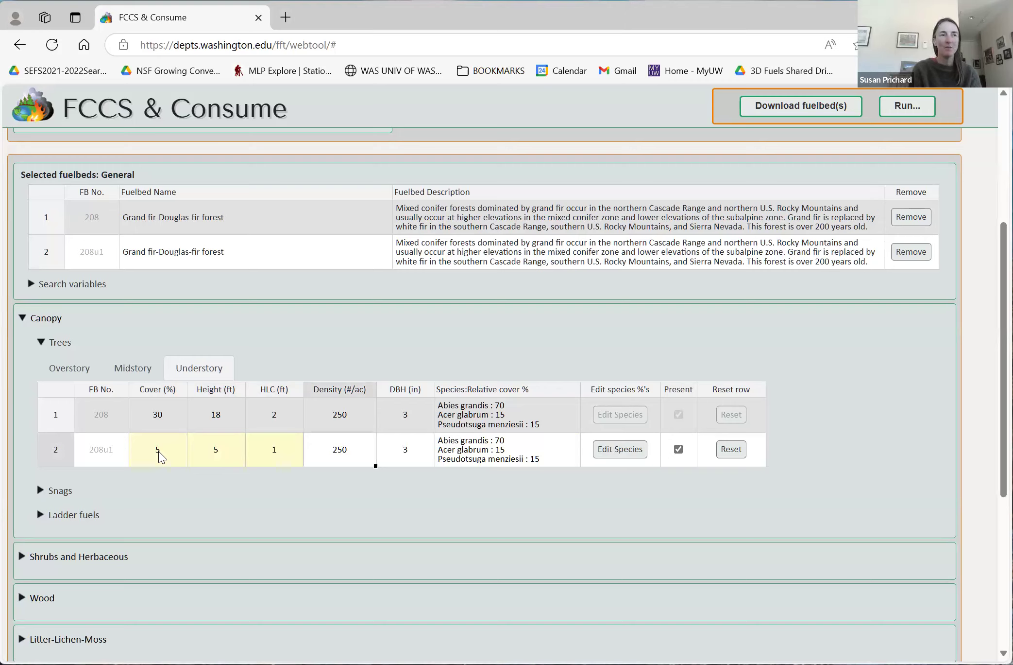
type("100")
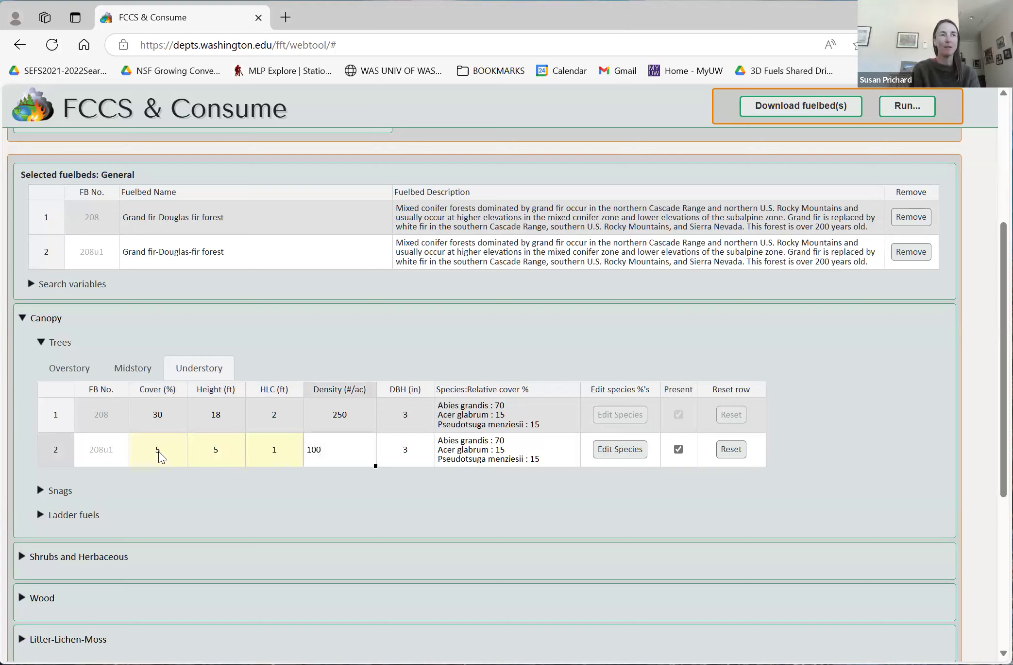
key("Tab")
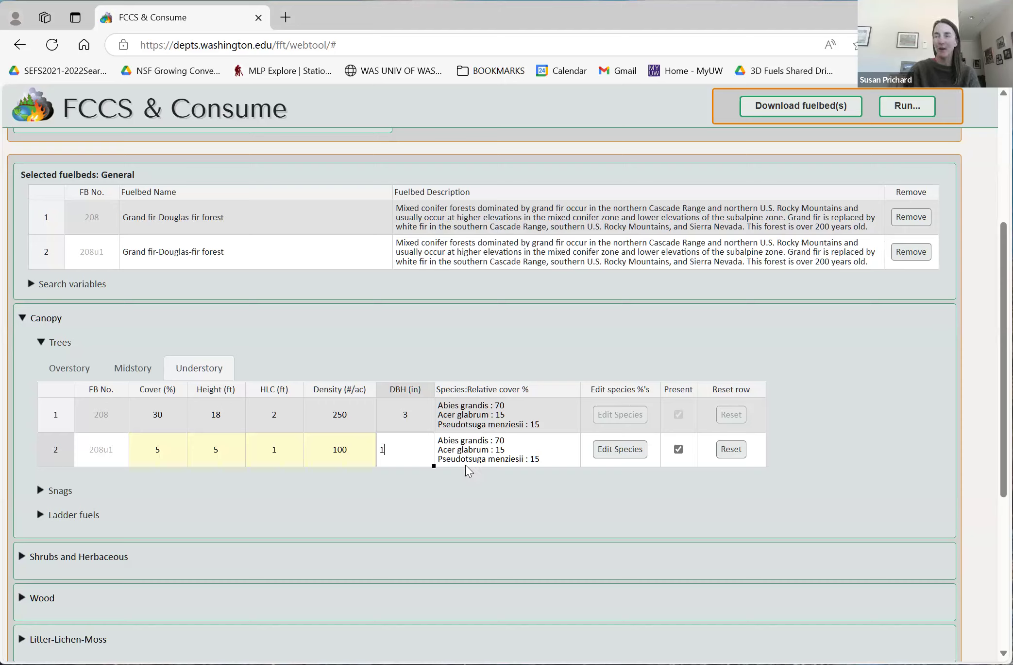
type("1")
key("Tab")
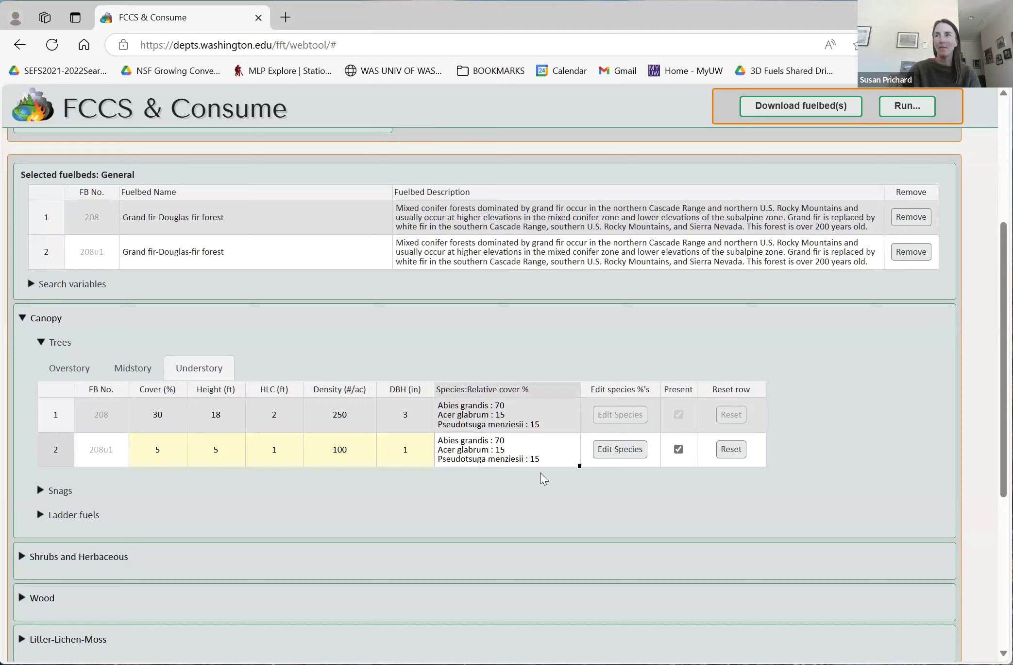
Step: Recheck the midstory and understory tree layers, and set the total canopy cover of fuelbed 208u1 to 20% in the overstory
left_click(133, 372)
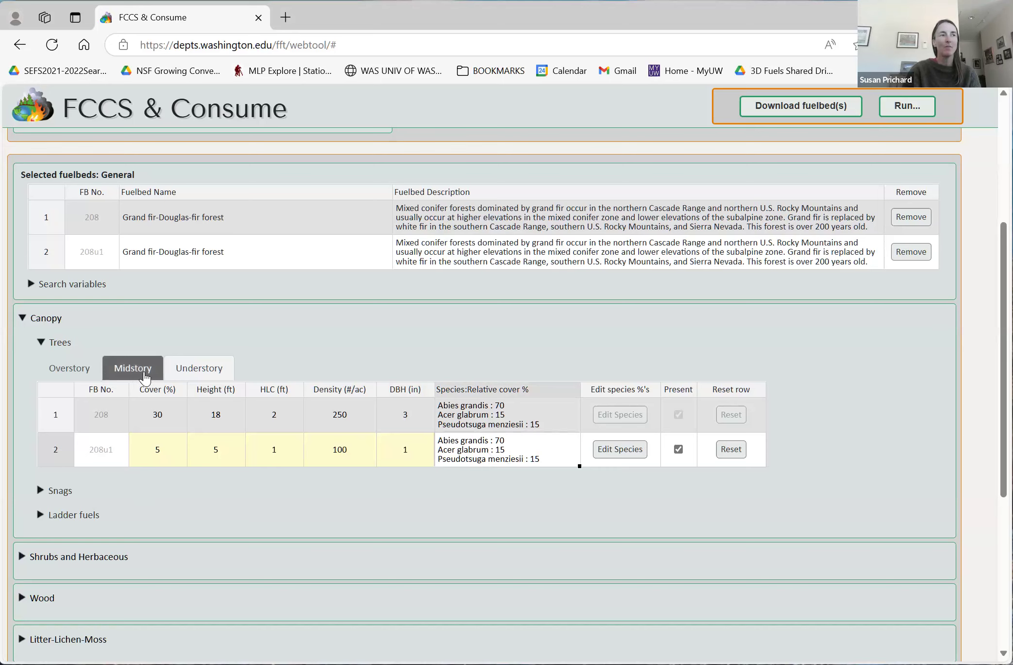
left_click(196, 377)
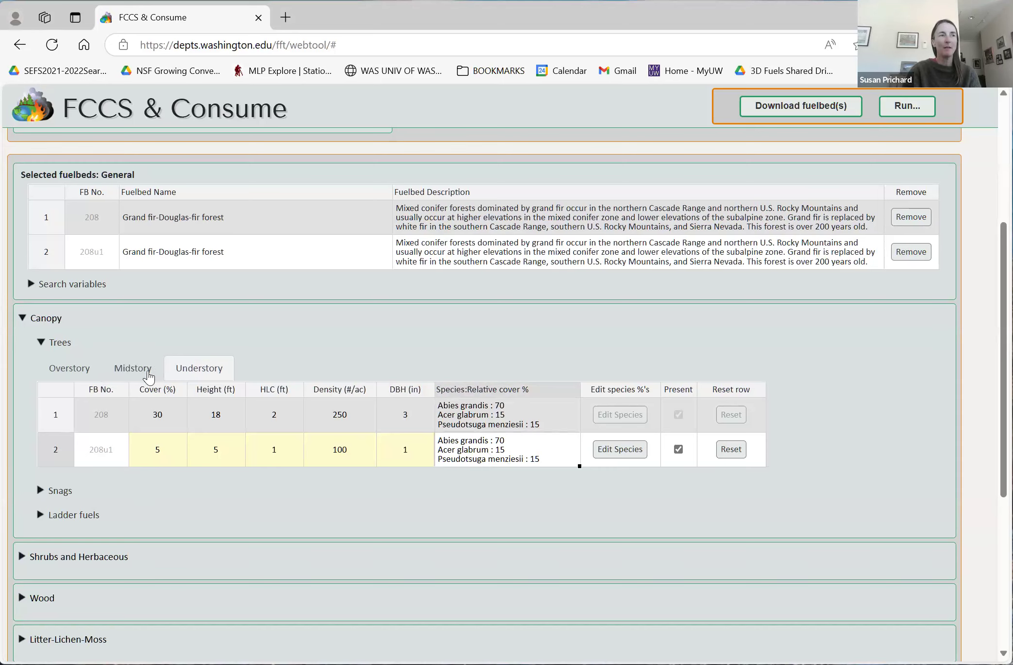
left_click(148, 375)
left_click(185, 375)
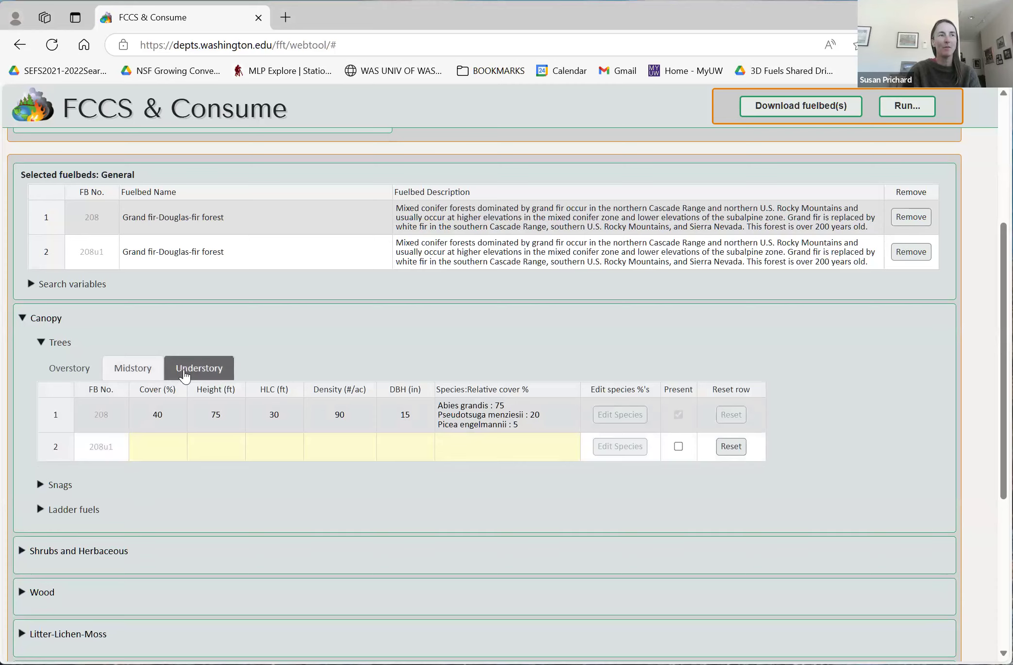
left_click(146, 375)
left_click(68, 373)
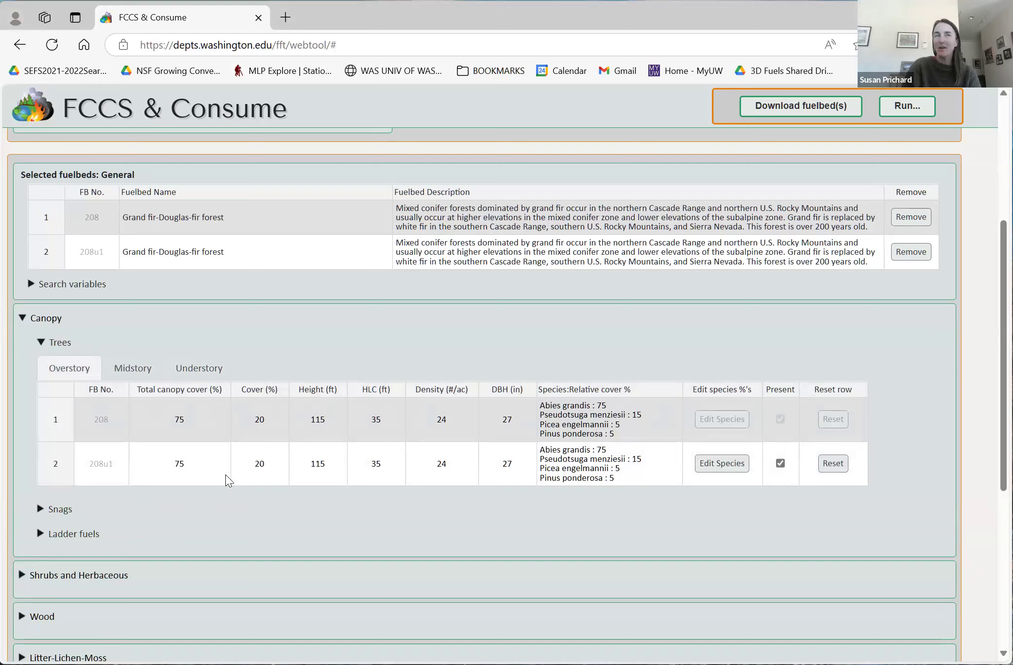
left_click(183, 463)
type("20")
key("Return")
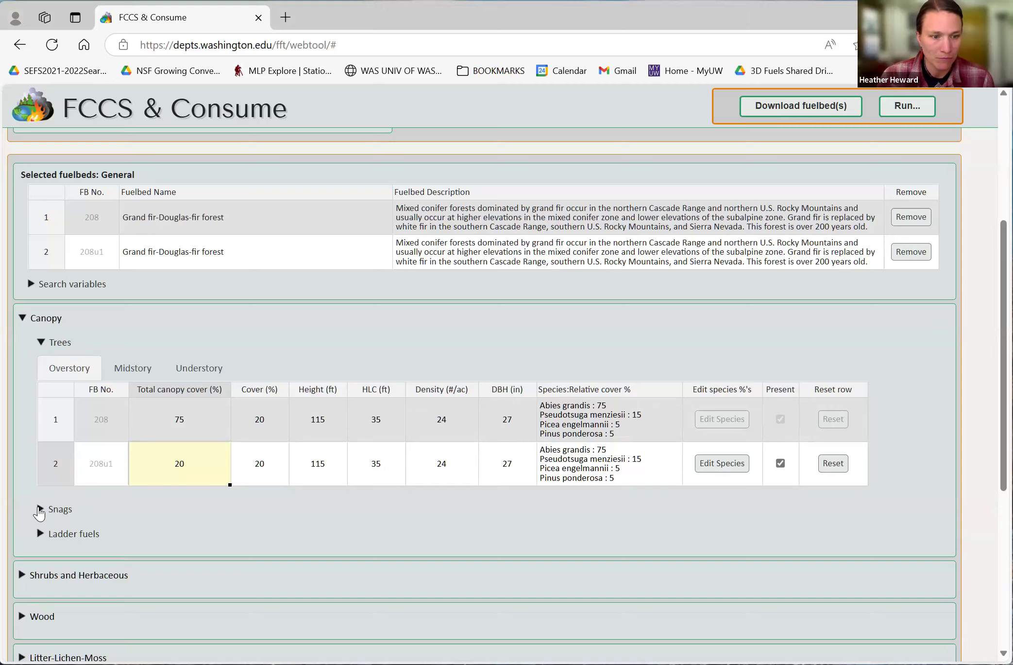
Step: Mark class 1 snags with foliage as not present in fuelbed 208u1 and check the other snag classes
left_click(55, 508)
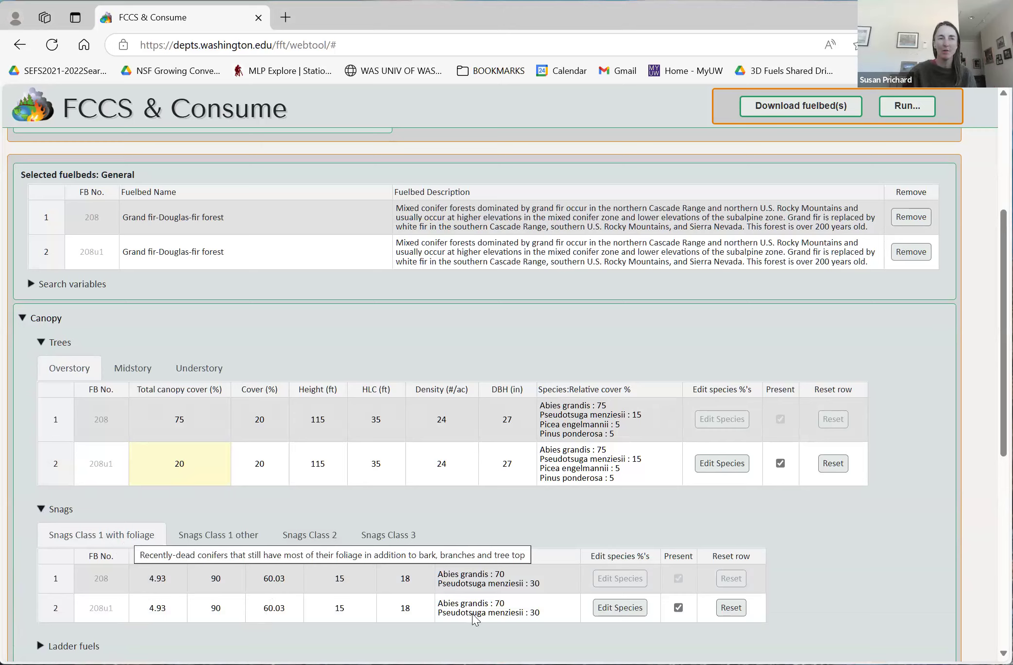
left_click(679, 607)
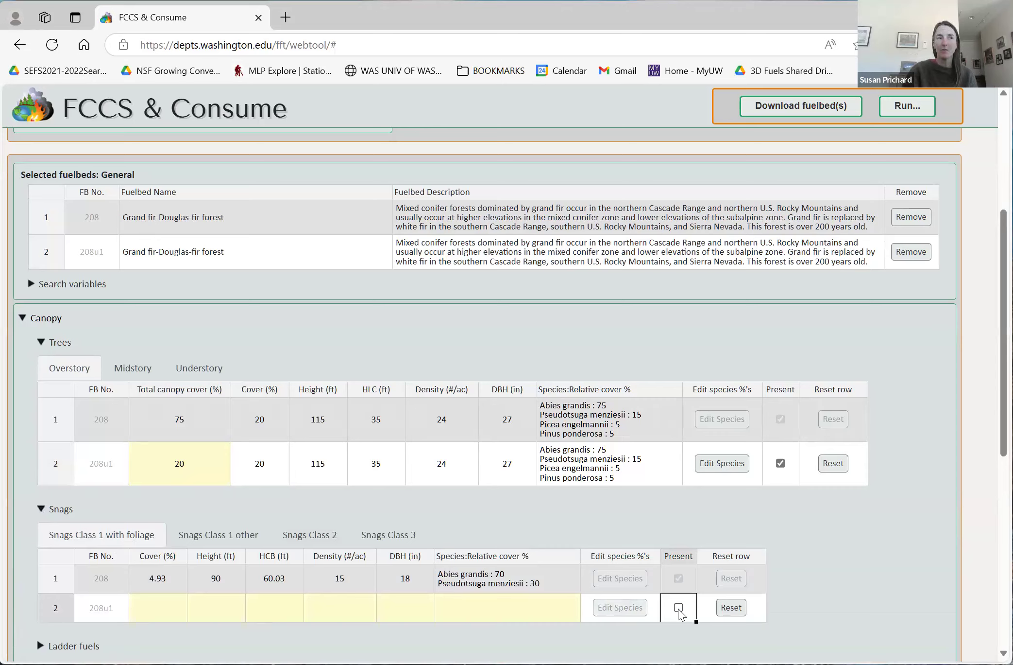
left_click(220, 536)
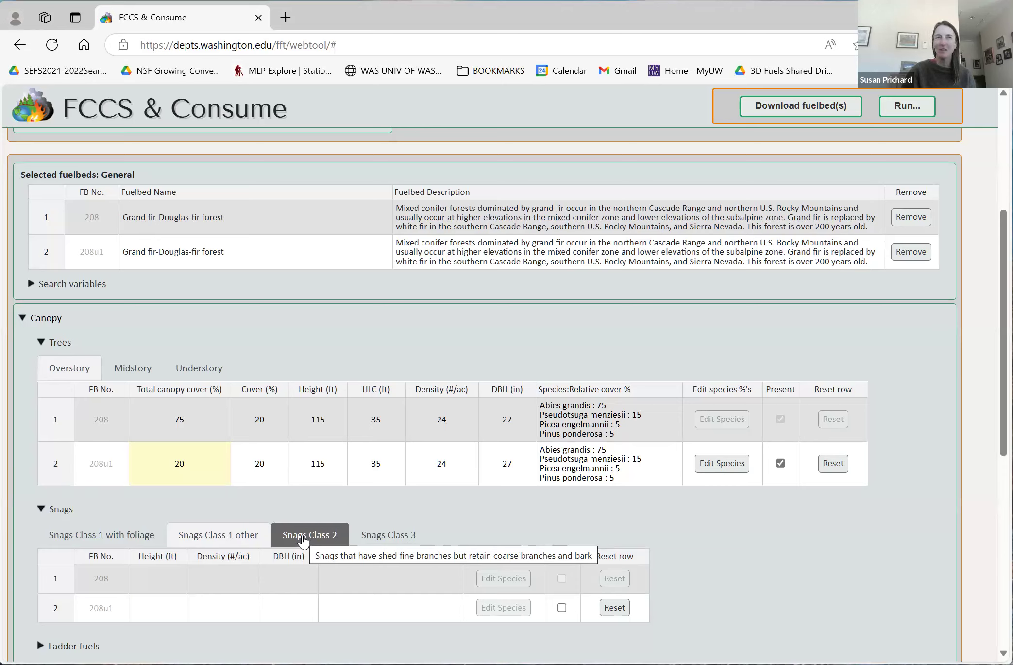
left_click(364, 537)
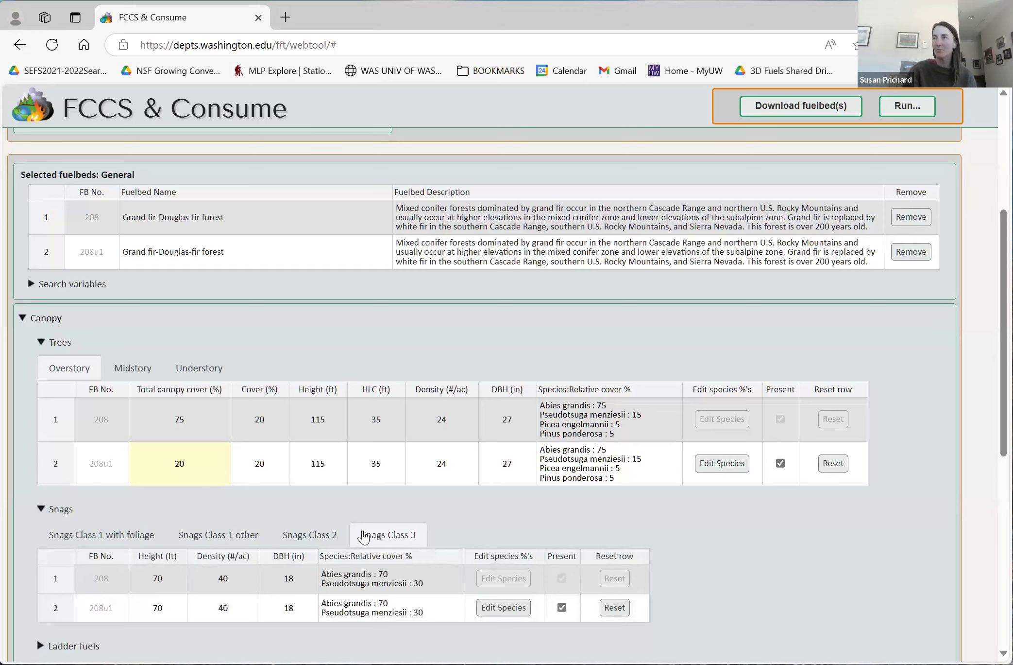
Step: Mark ladder fuels as not present in the customized fuelbed 208u1
scroll(486, 388, "down", 3)
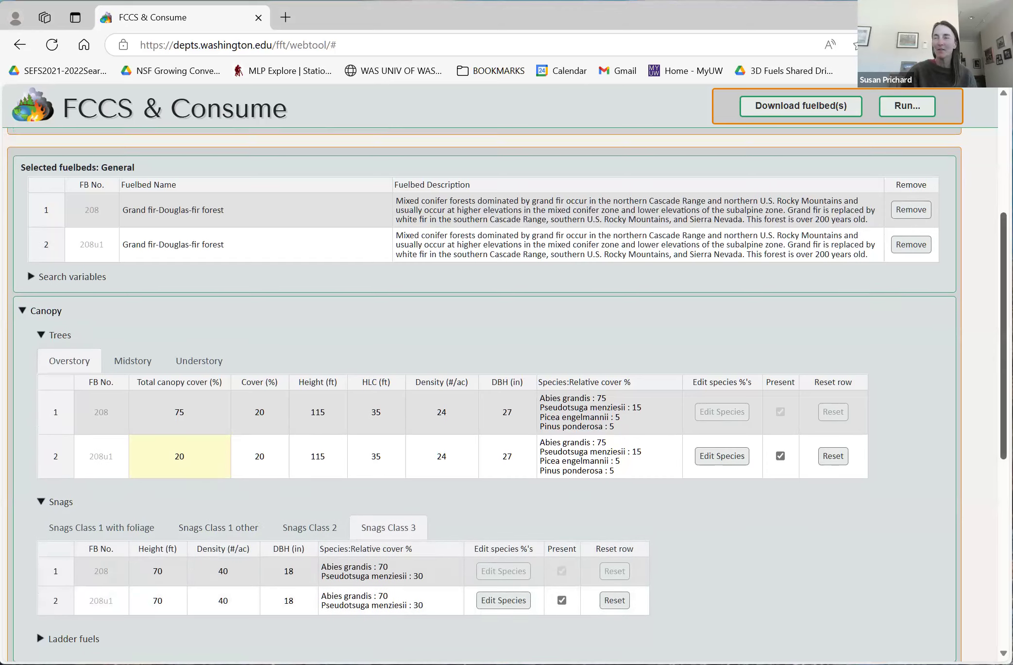
scroll(525, 345, "down", 1)
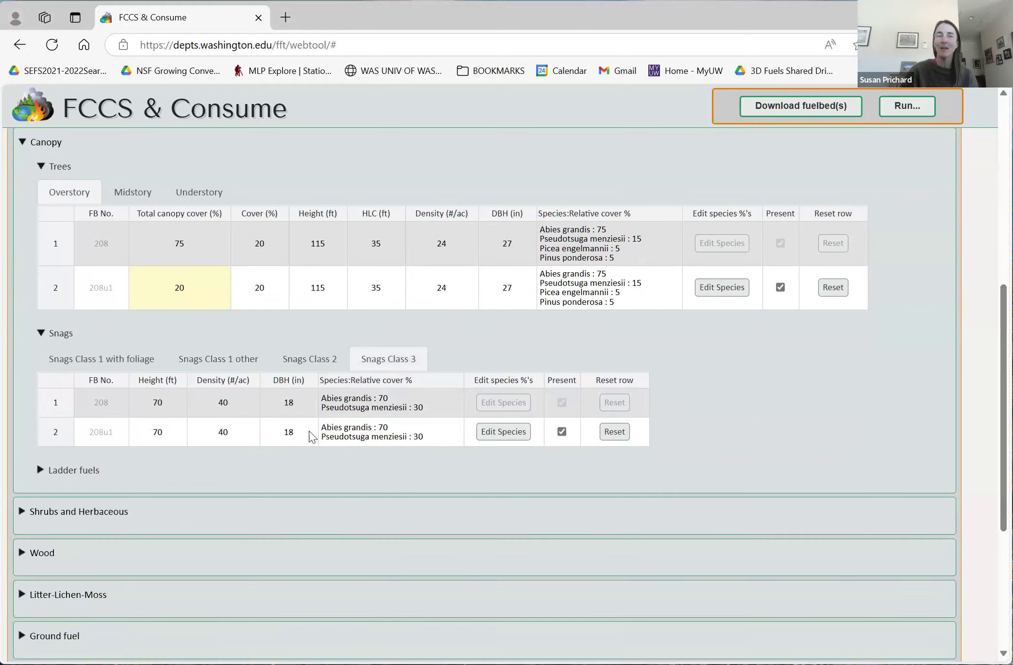
left_click(41, 470)
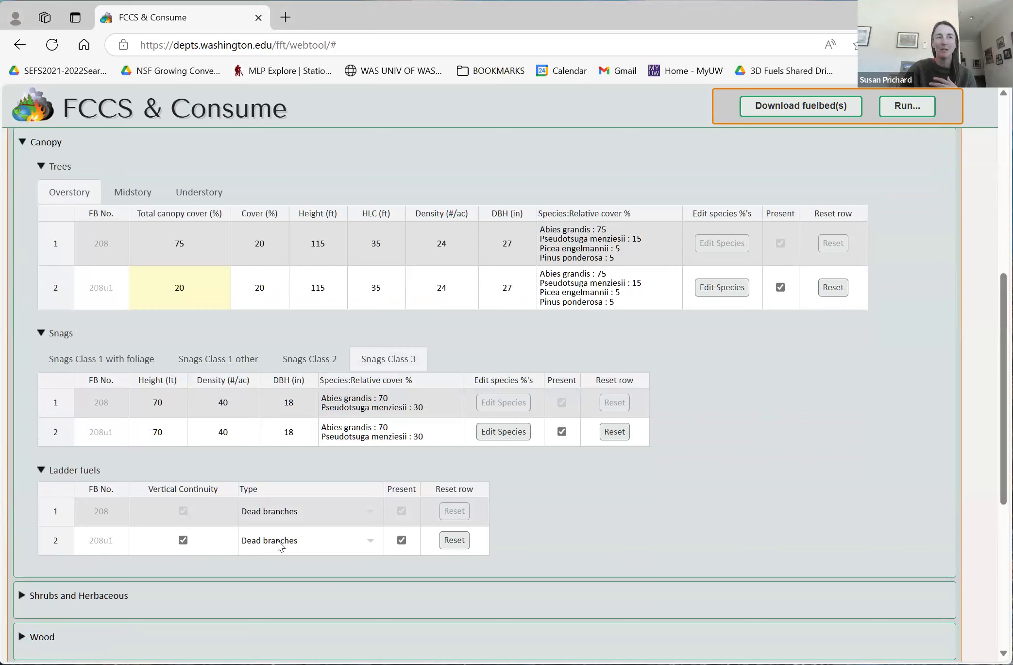
left_click(183, 540)
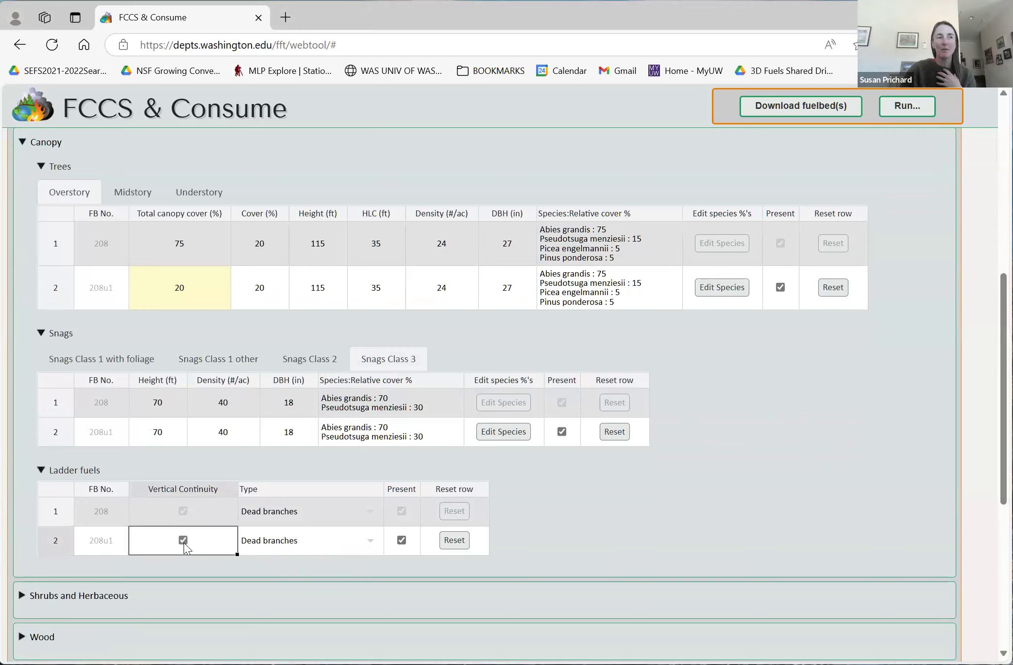
left_click(403, 540)
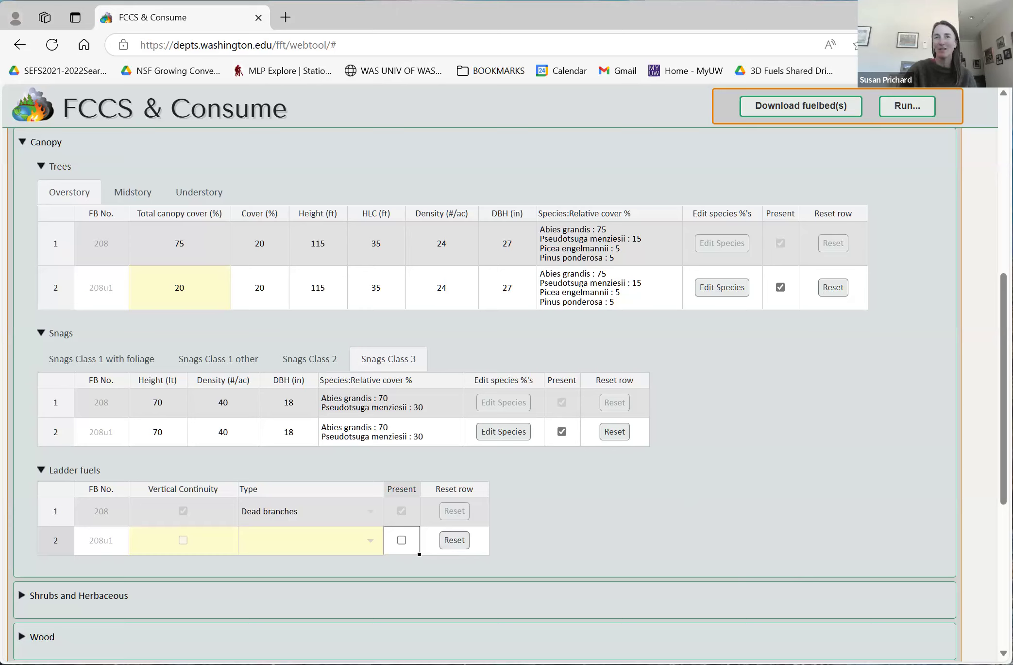
Step: Review the shrub and herb layers and mark the secondary herb layer as not present in fuelbed 208u1
left_click_drag(1003, 360, 1003, 364)
scroll(138, 383, "down", 4)
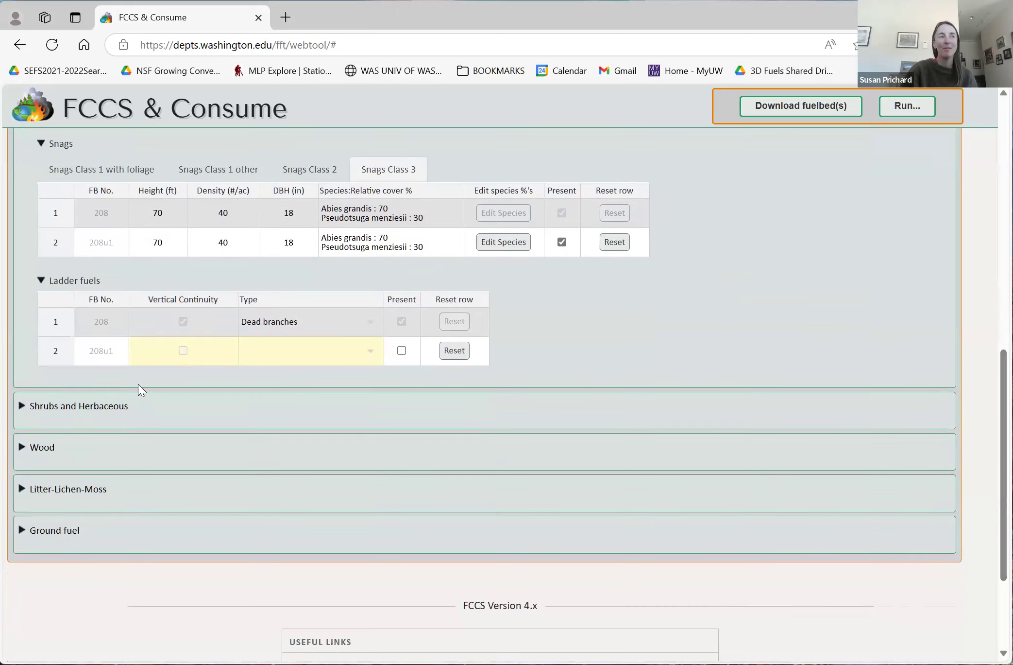
left_click(22, 407)
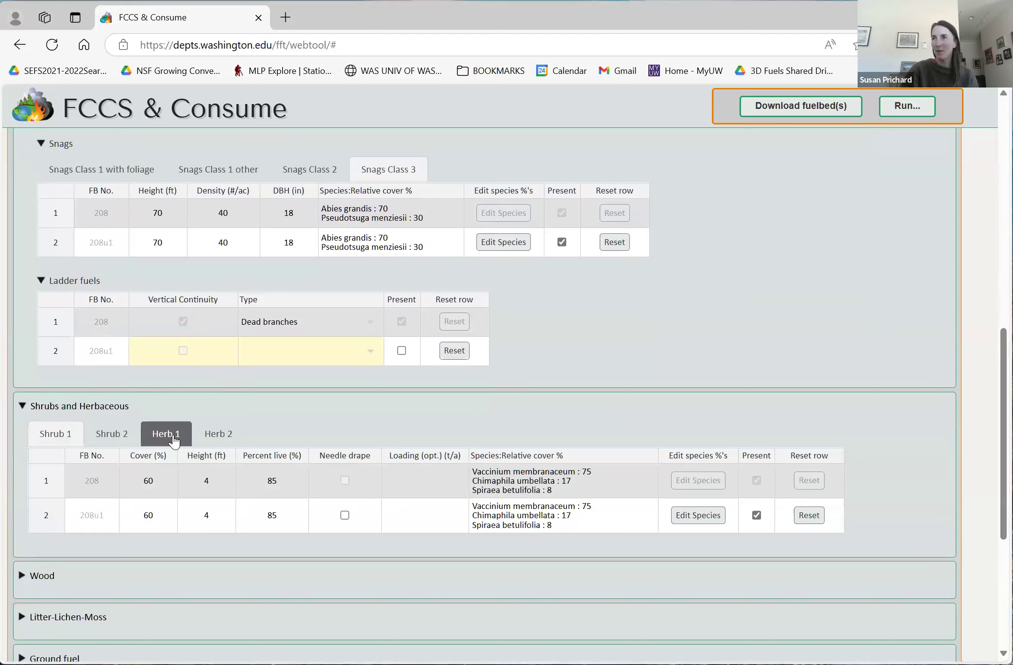
left_click(81, 440)
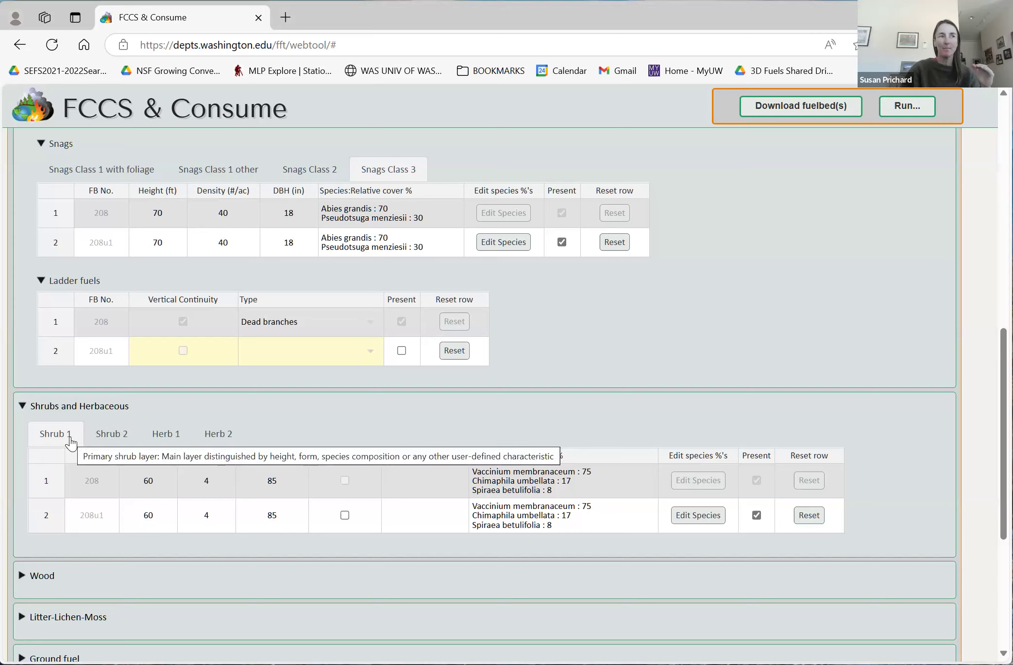
left_click(101, 444)
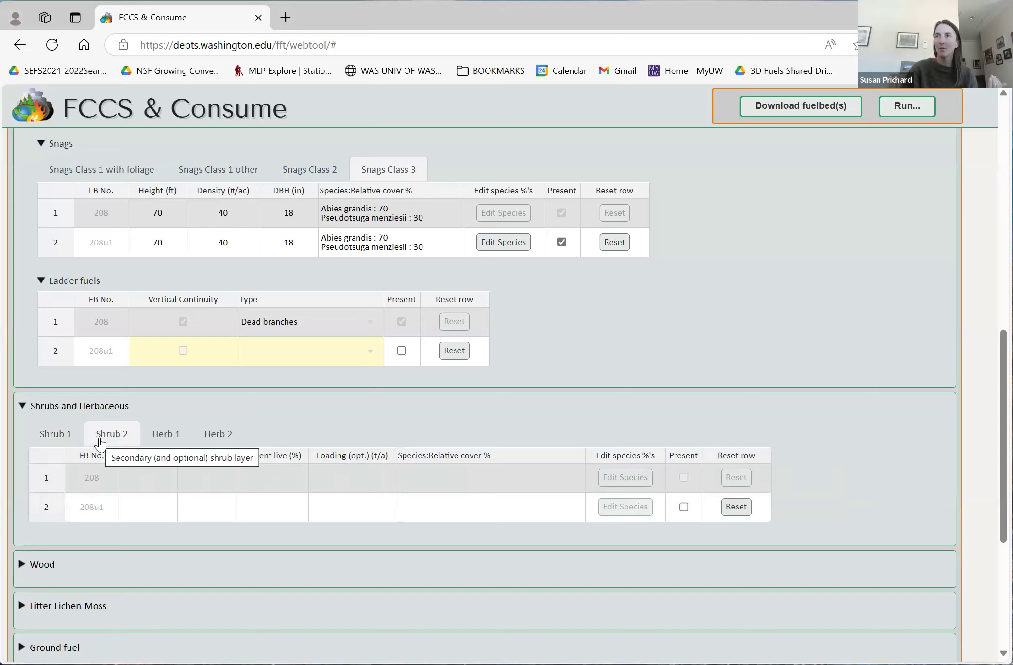
left_click(154, 437)
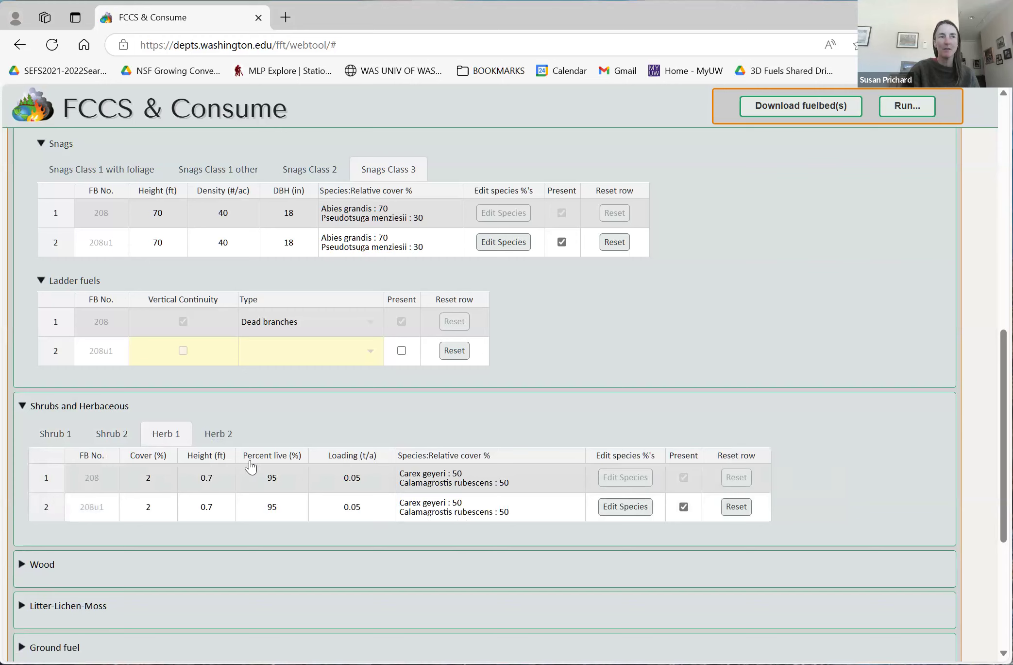
left_click(228, 434)
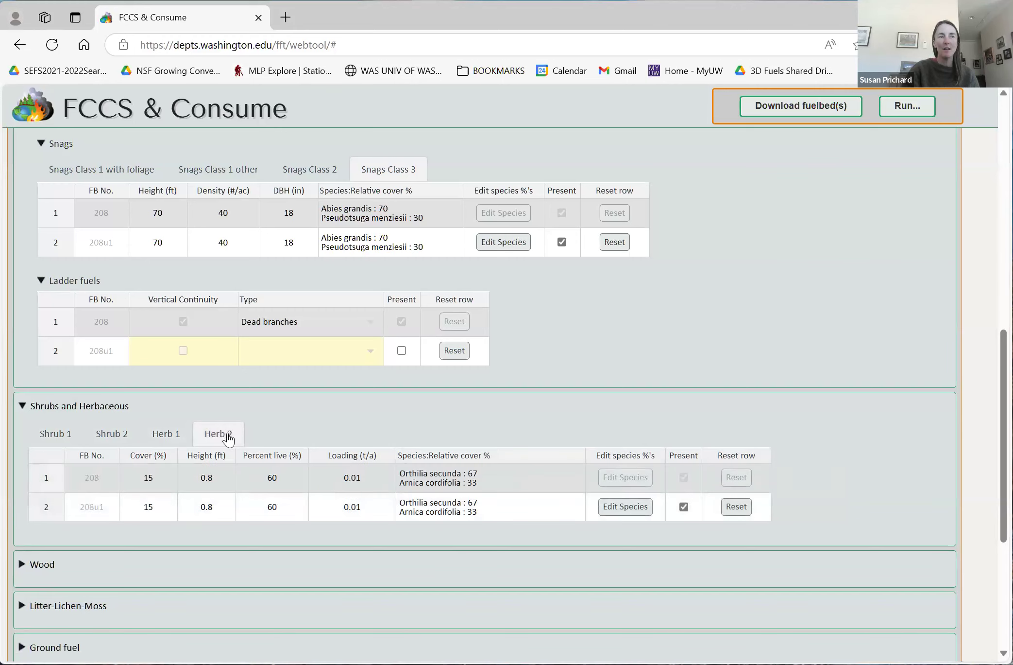
left_click(684, 507)
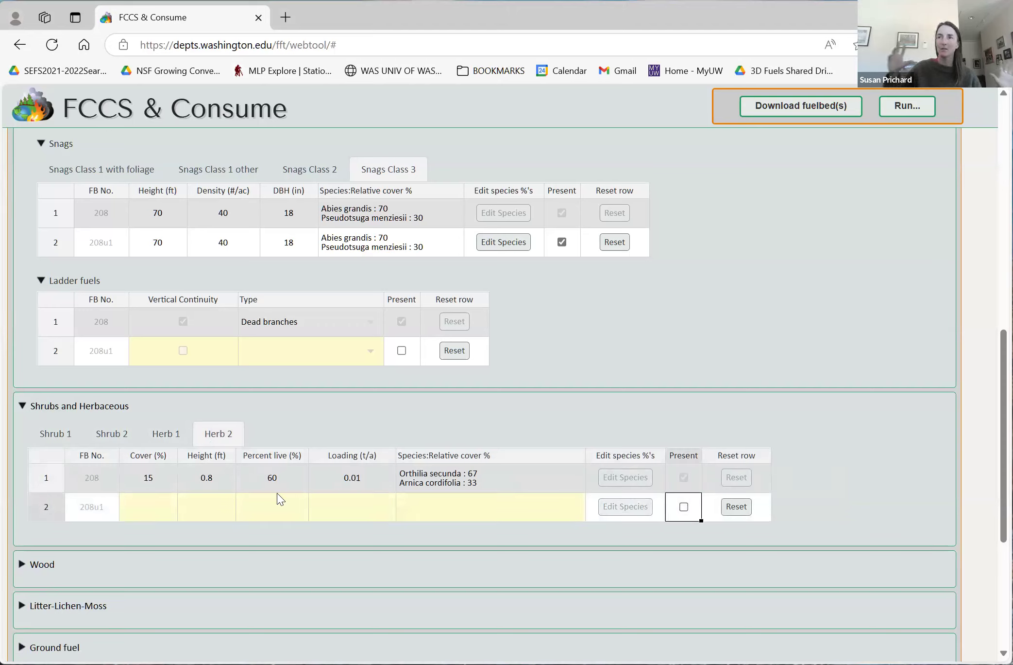
Step: Set the primary shrub layer of fuelbed 208u1 to 30% cover and 2 ft height
left_click(42, 440)
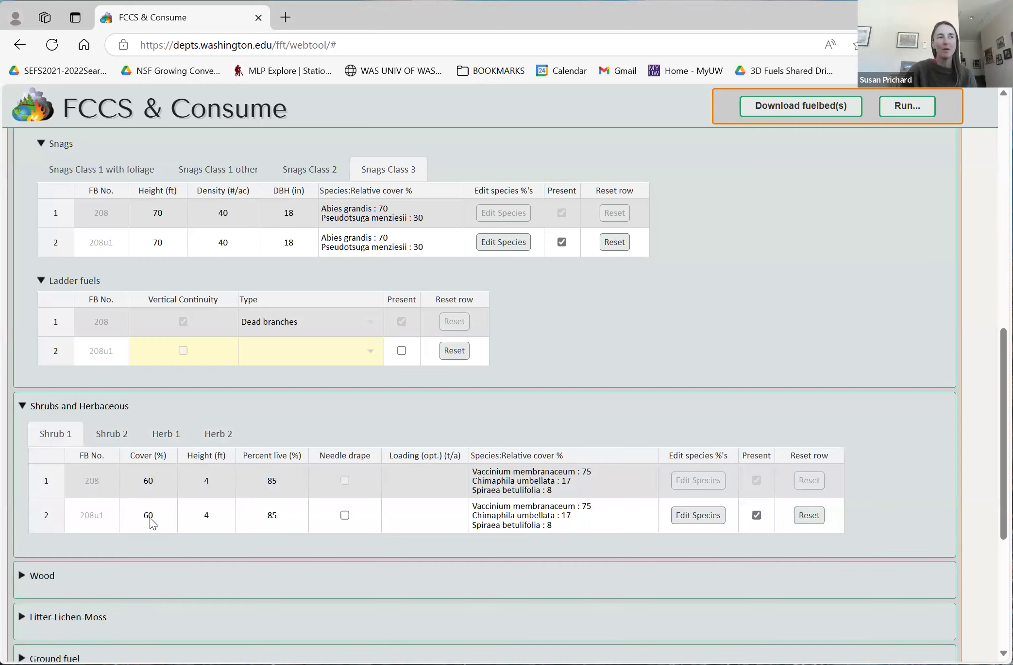
left_click(153, 518)
type("30")
key("Tab")
type("2")
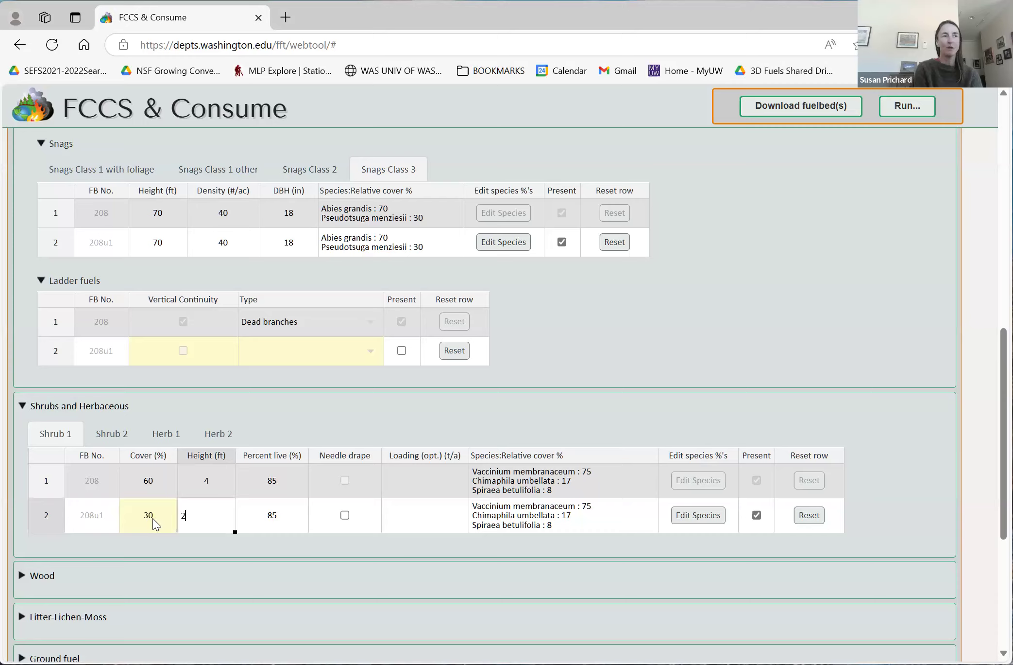
key("Tab")
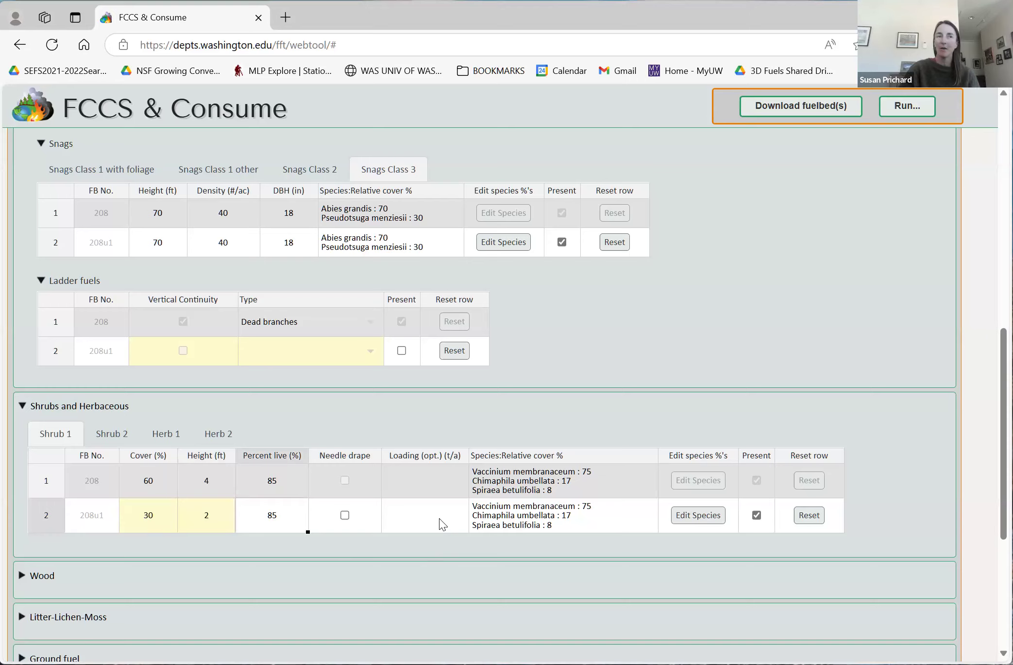
Step: Delete Chimaphila umbellata from the primary shrub layer's species list for fuelbed 208u1
left_click(698, 516)
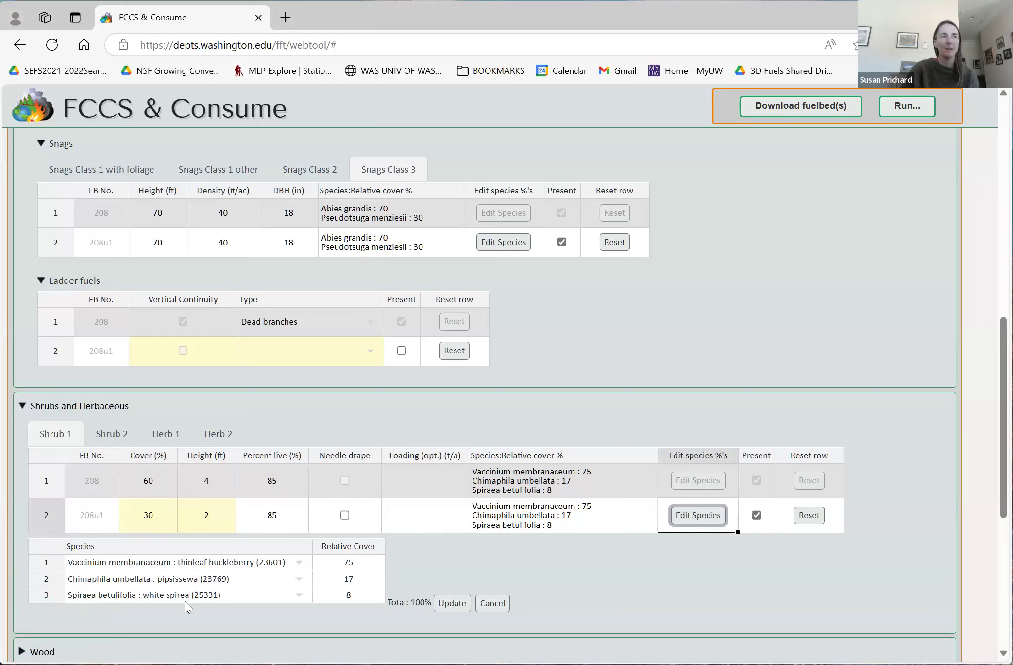
left_click(44, 581)
right_click(44, 580)
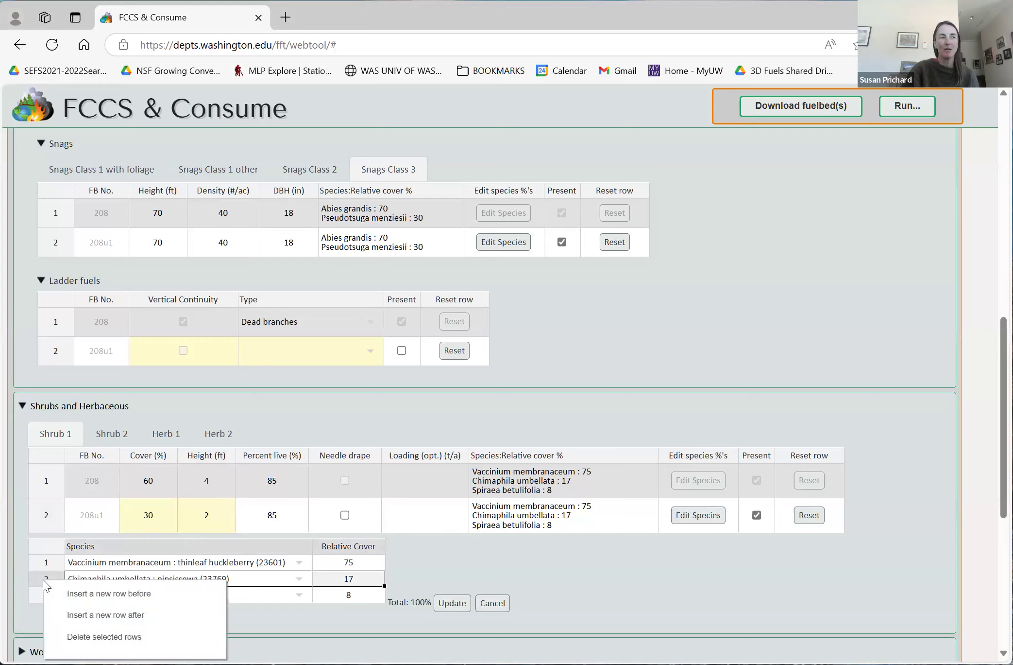
left_click(59, 635)
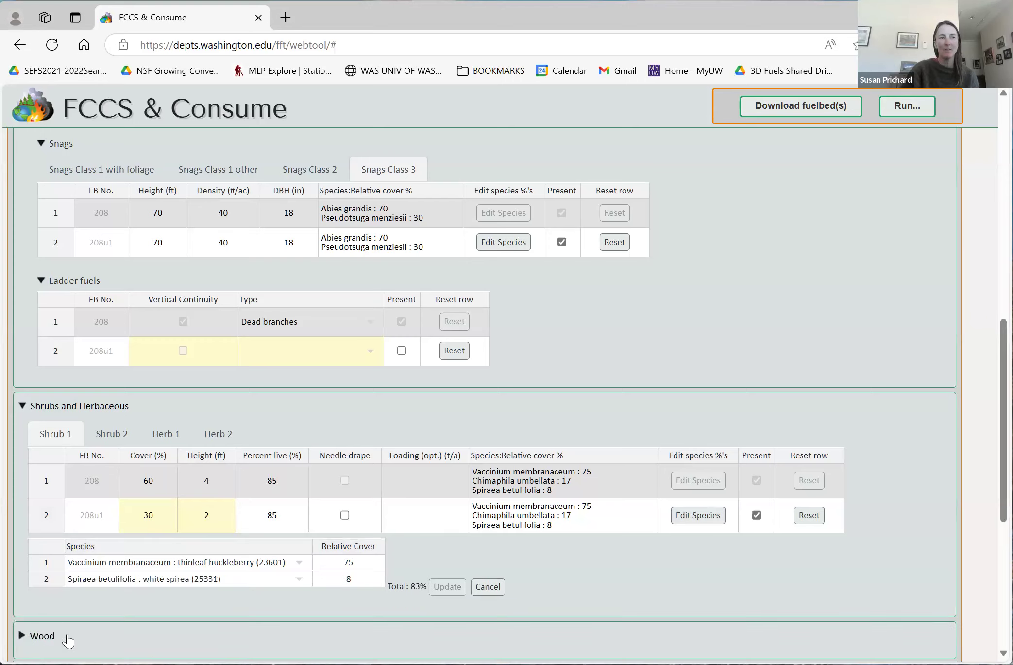
Step: Set the relative cover of Vaccinium membranaceum and Spiraea betulifolia to 50 each in the shrub species list
left_click(350, 565)
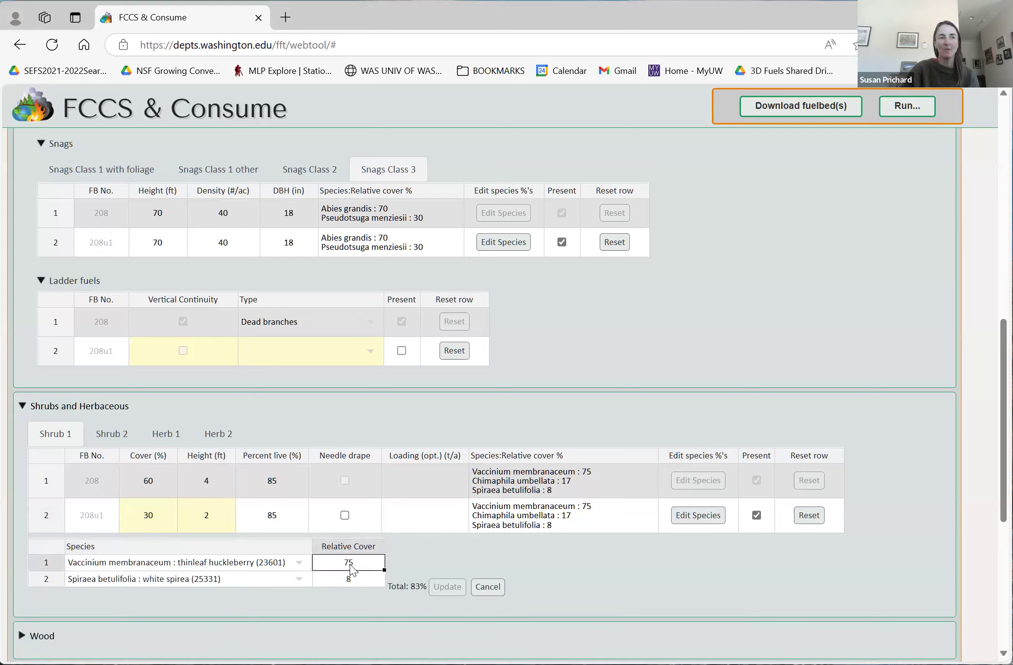
type("50")
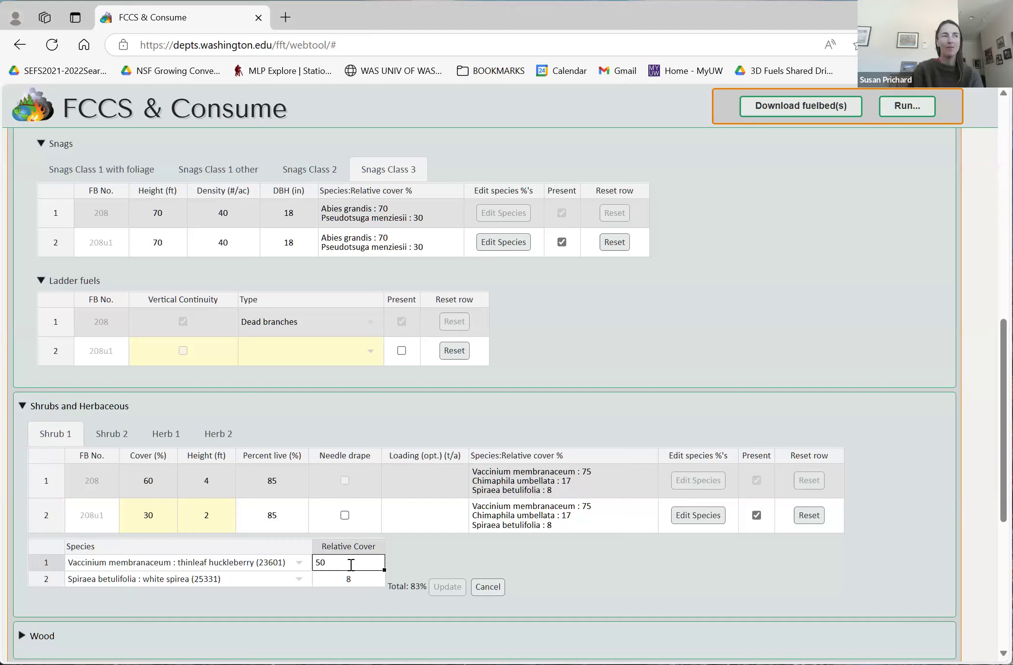
left_click(352, 582)
type("50\\")
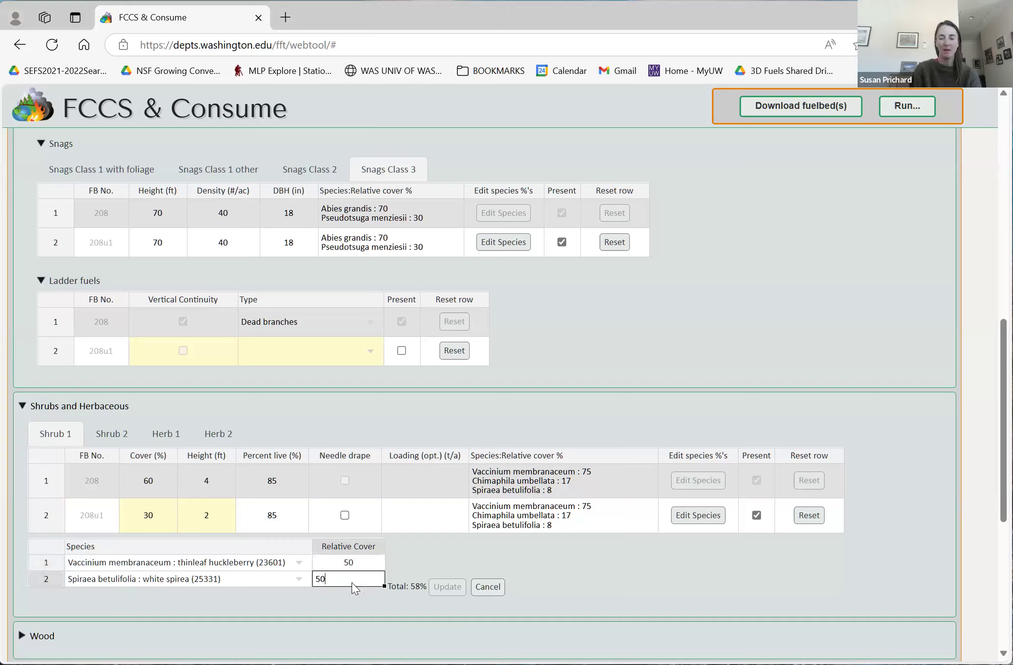
key("Return")
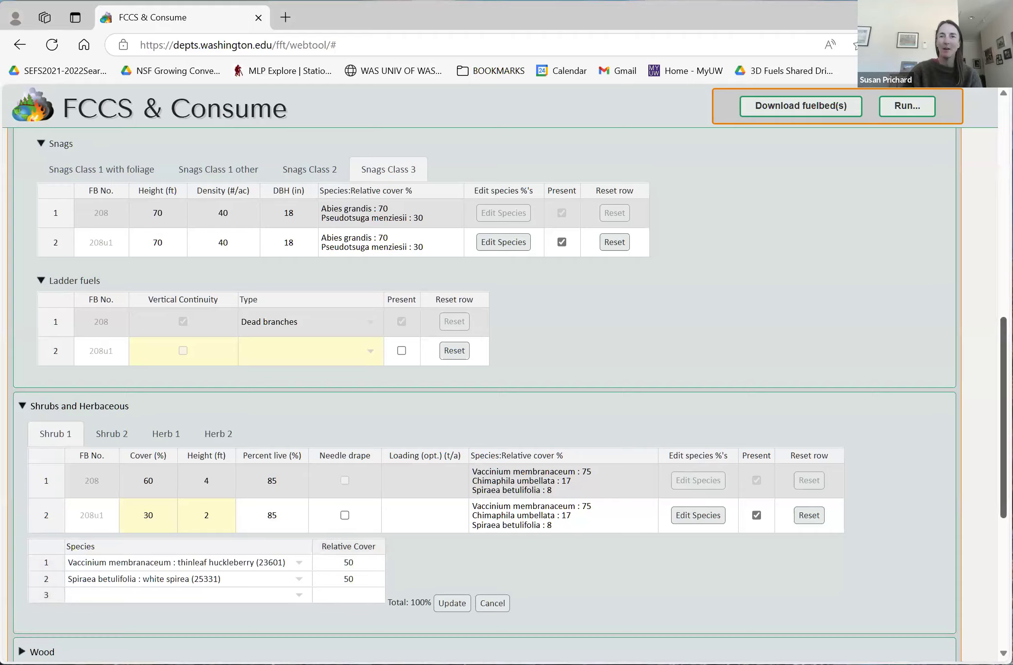
Step: Set fuelbed 208u1's sound downed wood loadings to 1 (1-hr), 3 (10-hr), 6 (100-hr) and 8 t/a (1000-hr)
scroll(486, 388, "down", 1)
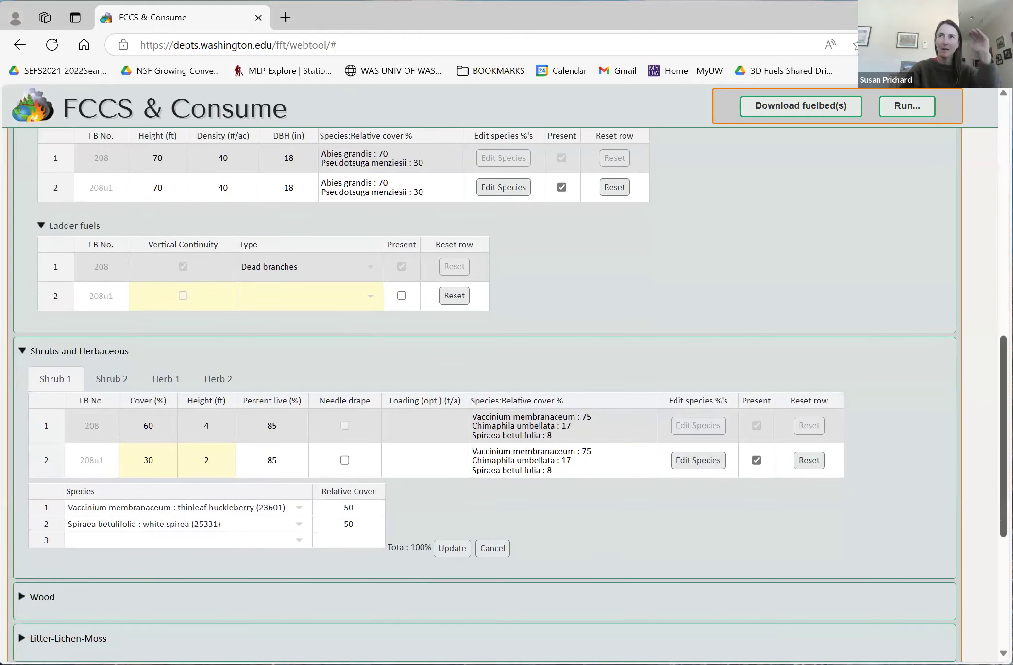
scroll(485, 389, "down", 1)
scroll(486, 389, "down", 1)
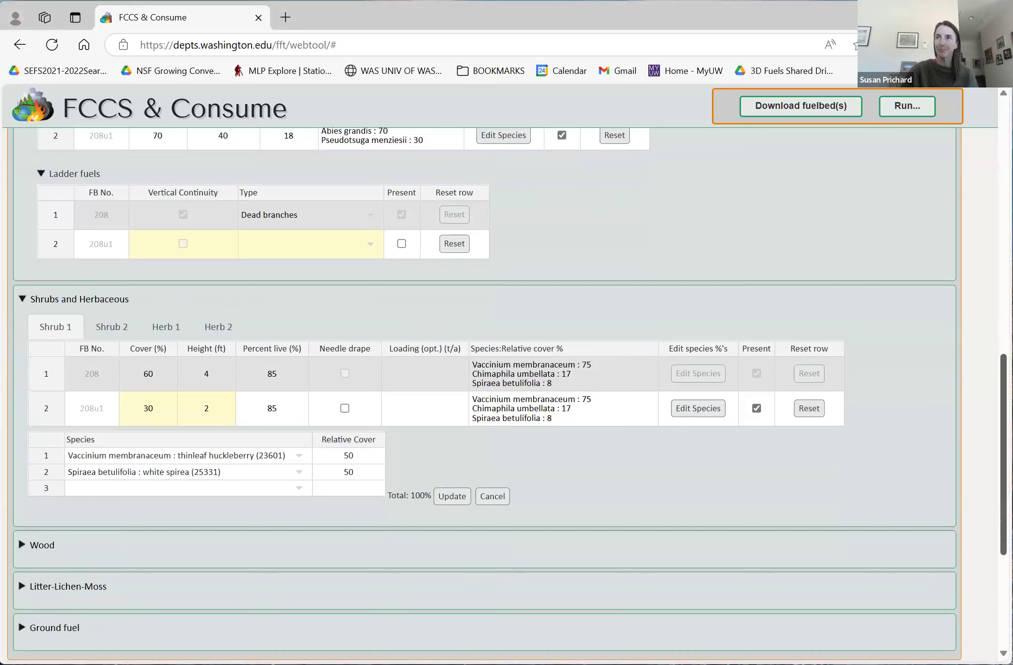
left_click(165, 329)
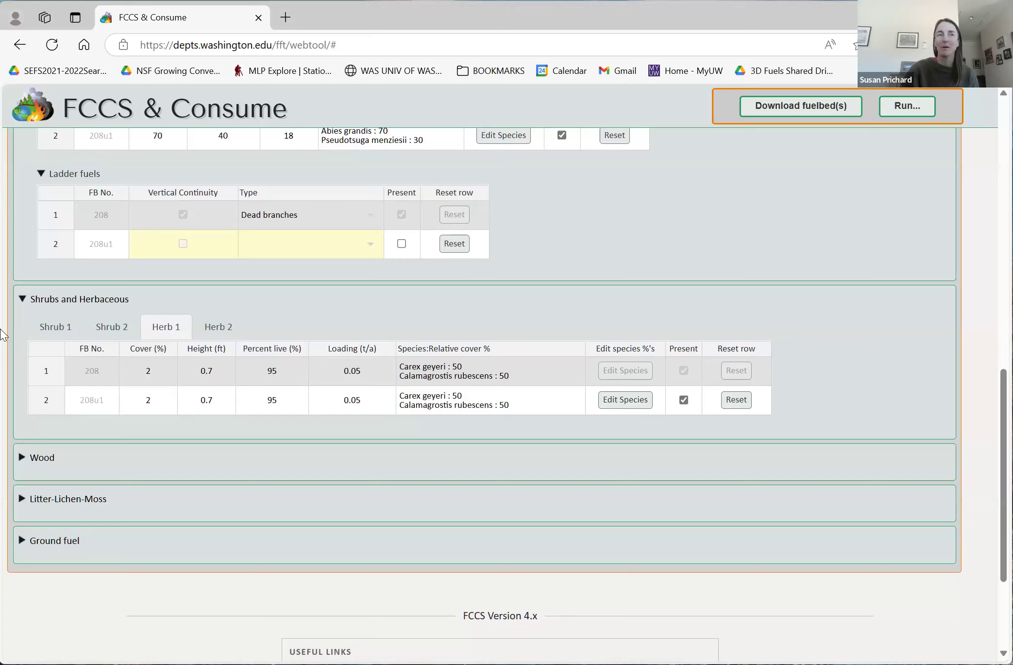
left_click(23, 459)
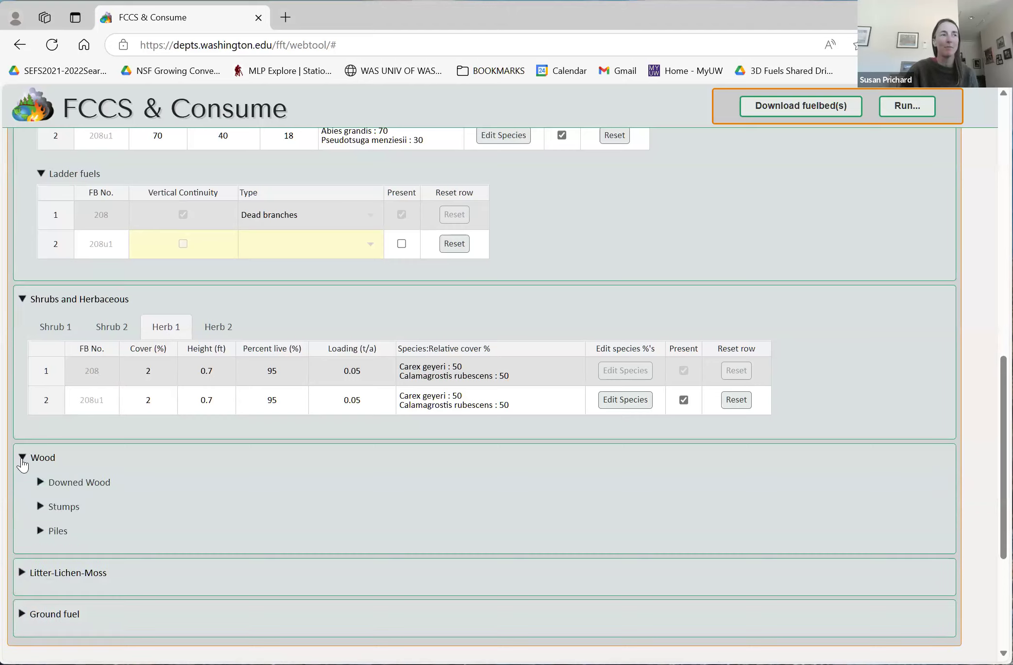
scroll(75, 382, "down", 3)
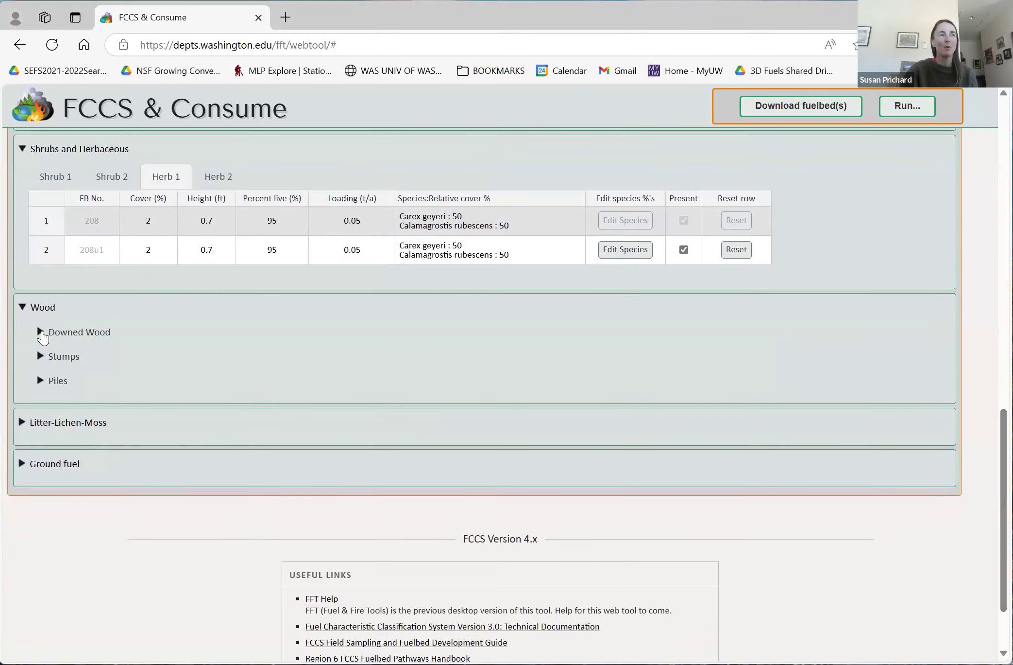
left_click(41, 333)
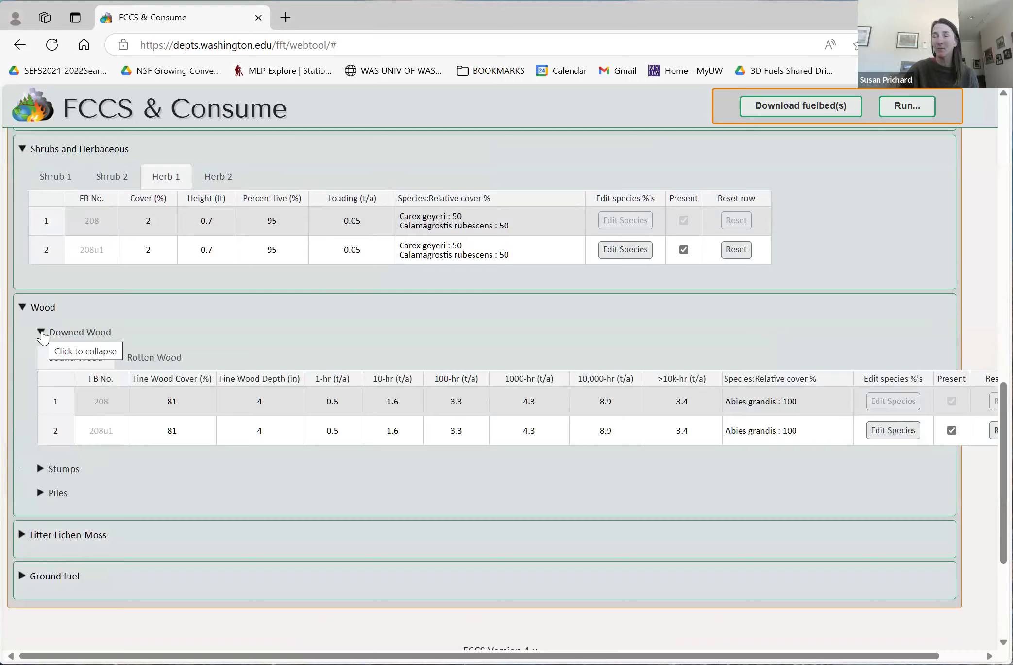
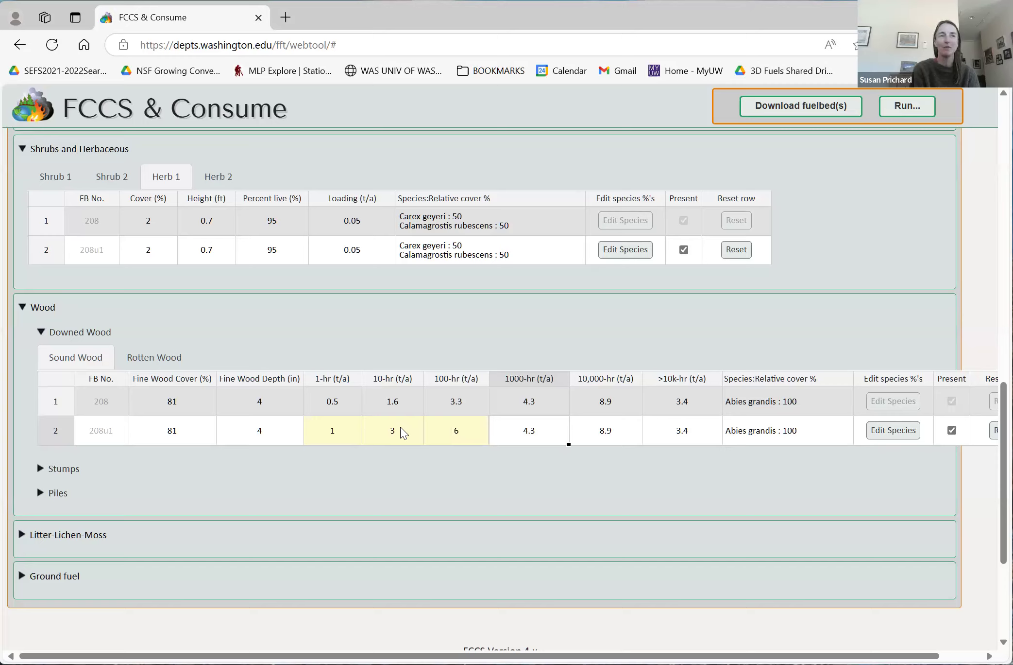
type("8")
left_click(616, 436)
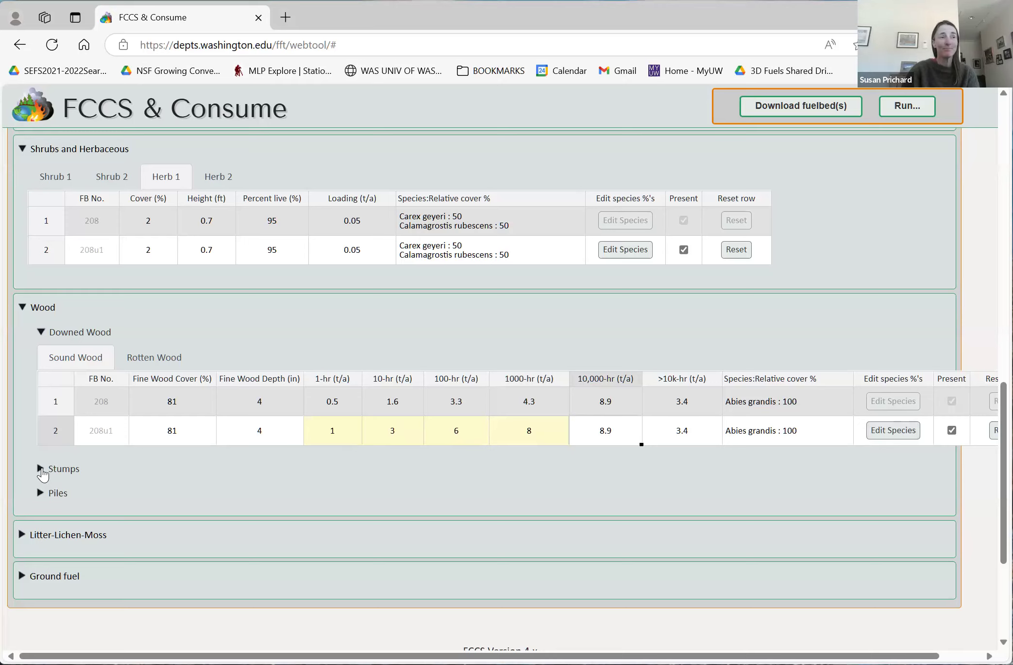
Step: Set the sound stumps of fuelbed 208u1 to a density of 90 per acre and a diameter of 15 in
left_click(41, 469)
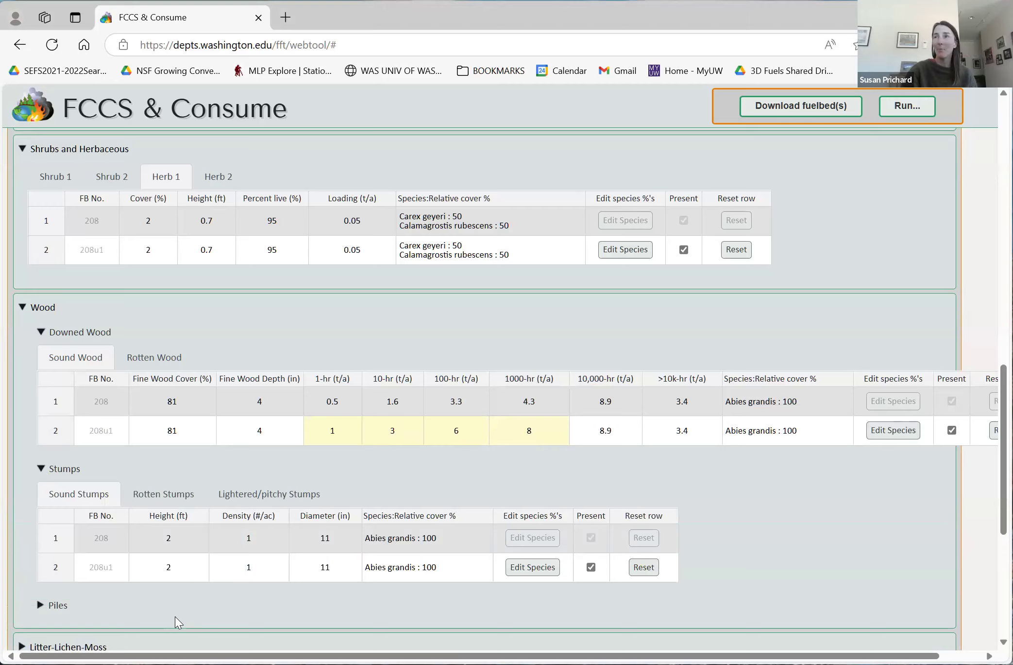
scroll(815, 308, "up", 10)
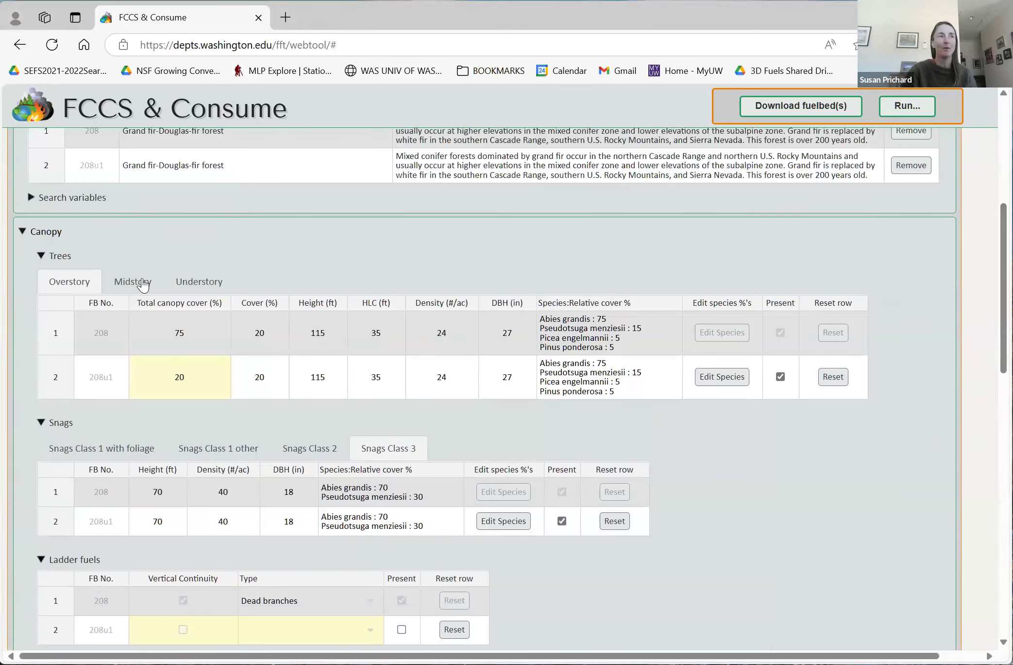
left_click(145, 286)
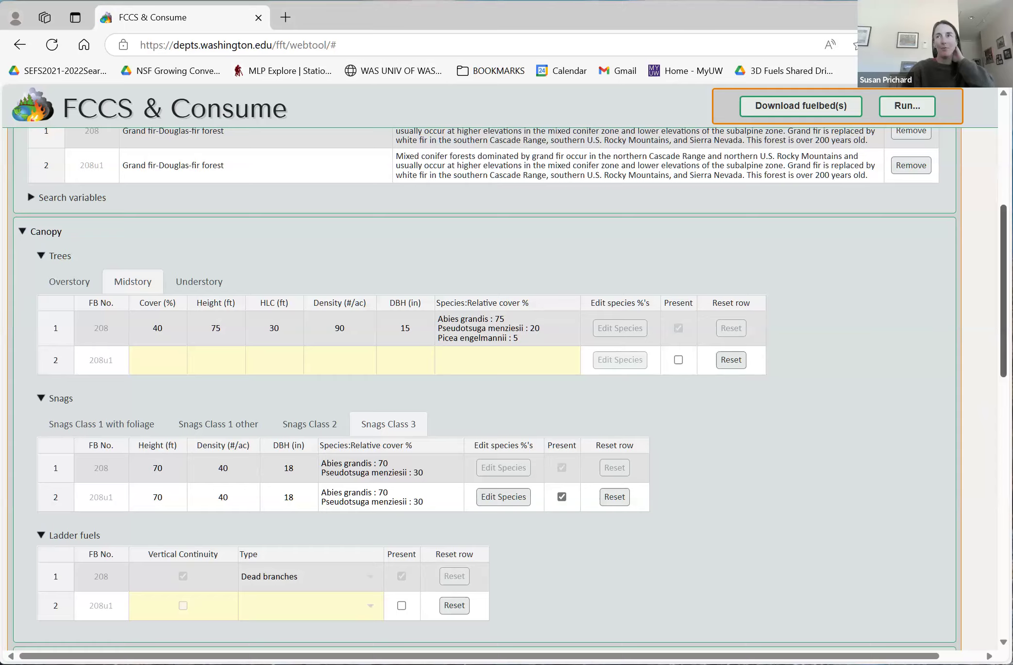
scroll(505, 389, "down", 10)
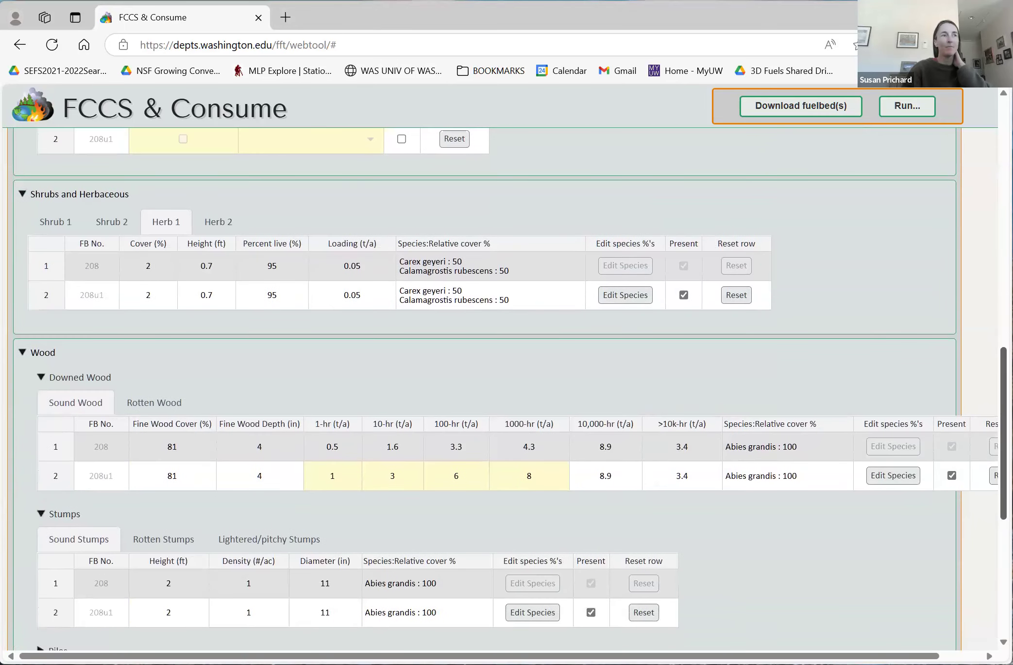
scroll(734, 460, "down", 3)
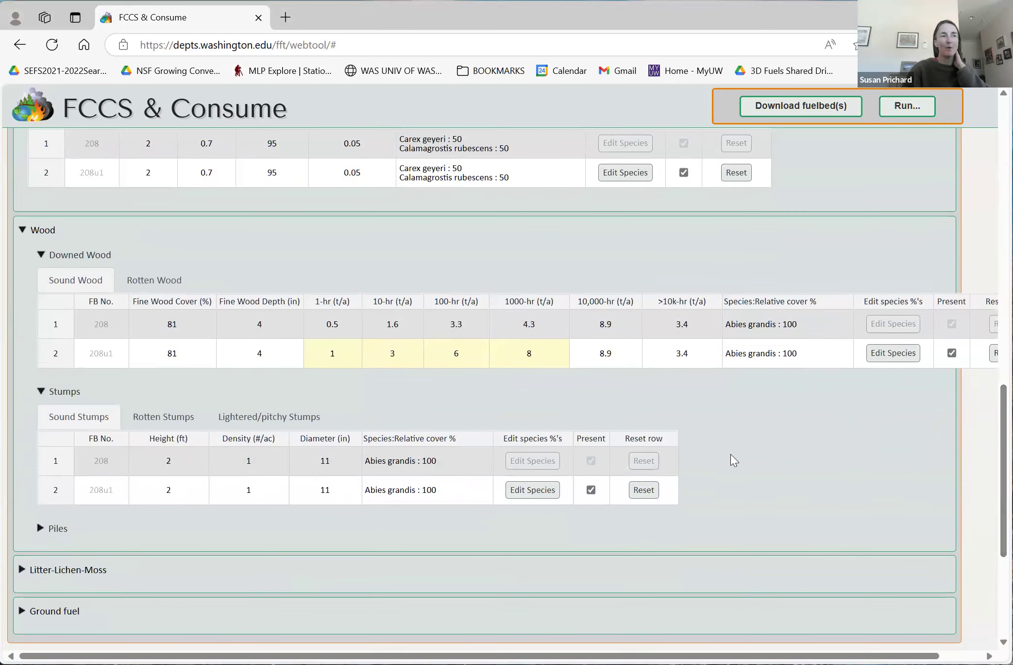
left_click(170, 491)
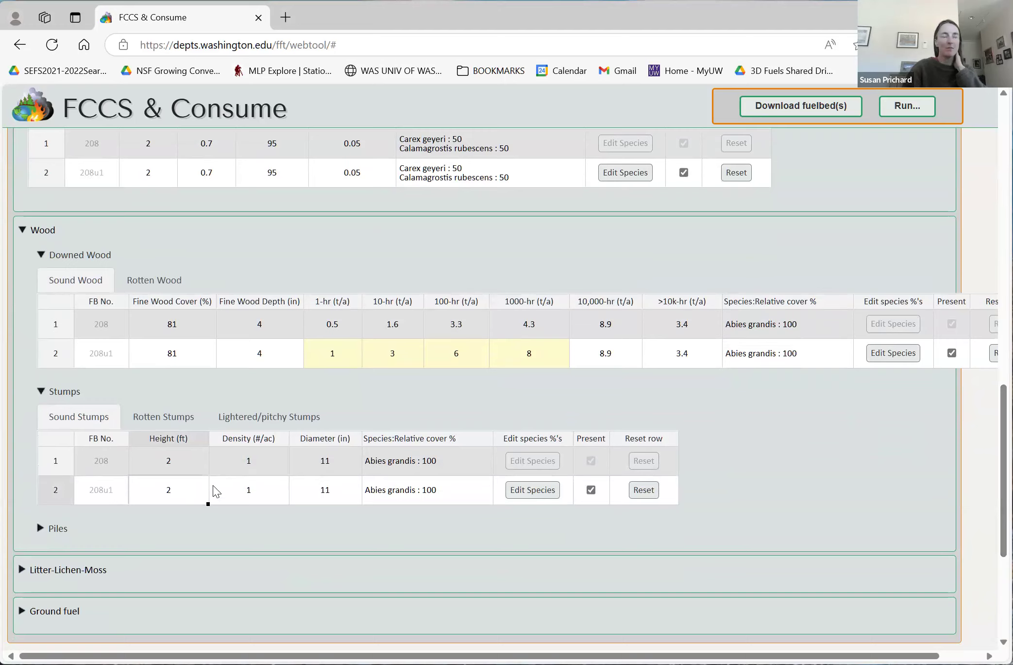
left_click(261, 492)
type("90")
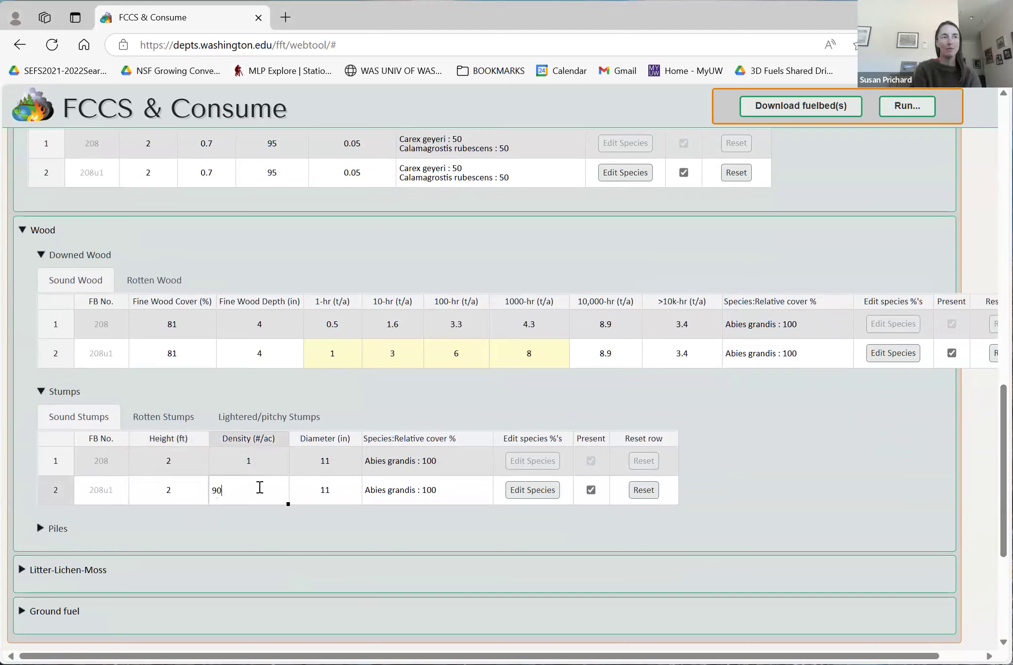
key("Tab")
type("15")
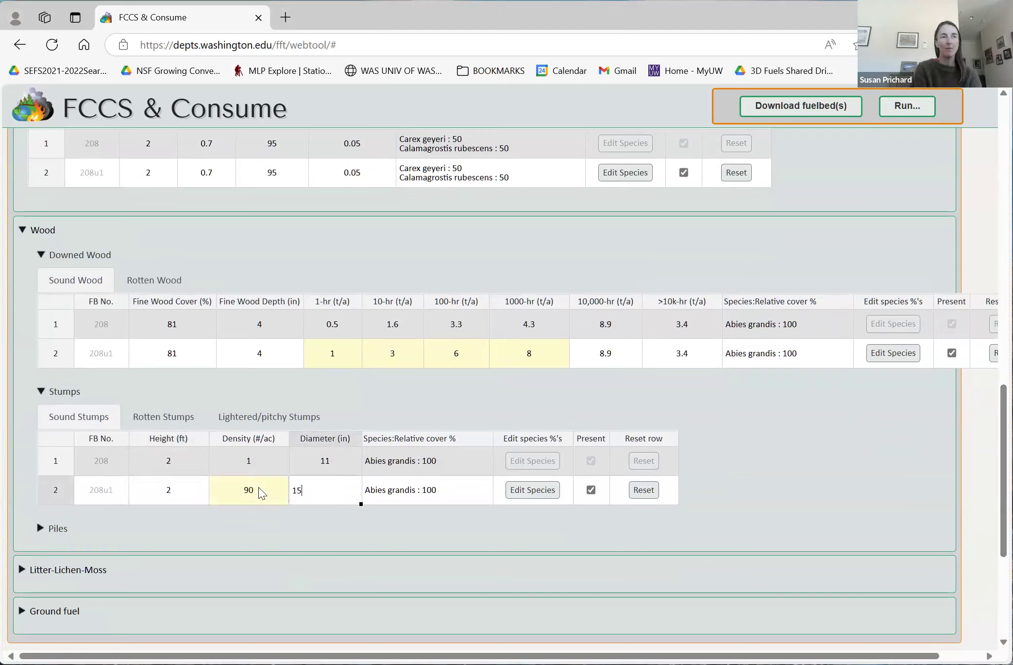
key("Return")
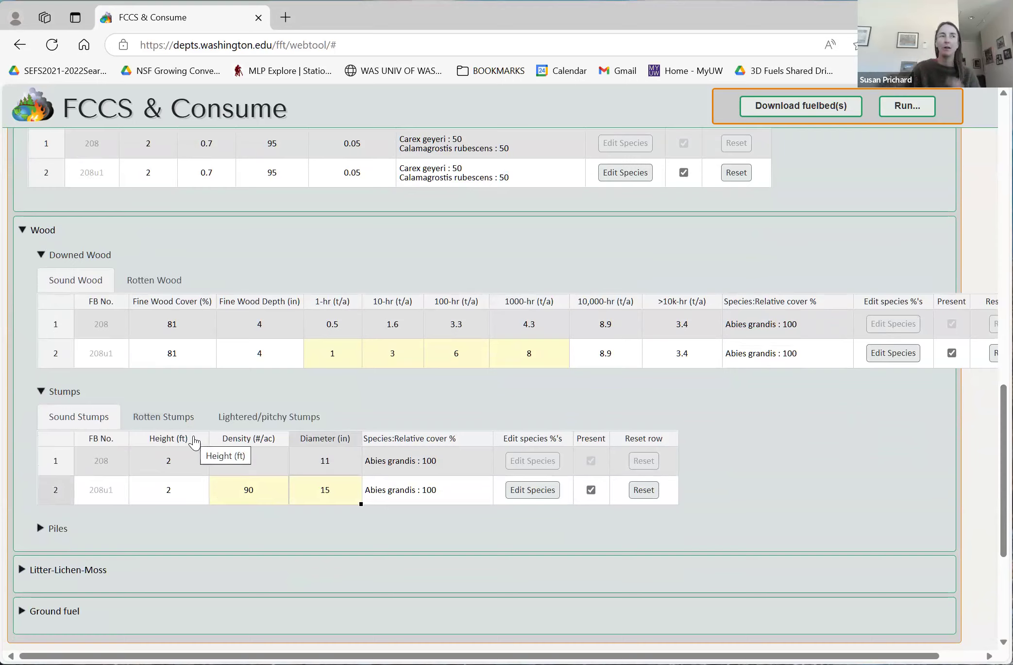
Step: Review the rotten stumps and lightered/pitchy stumps data for both fuelbeds
left_click(176, 418)
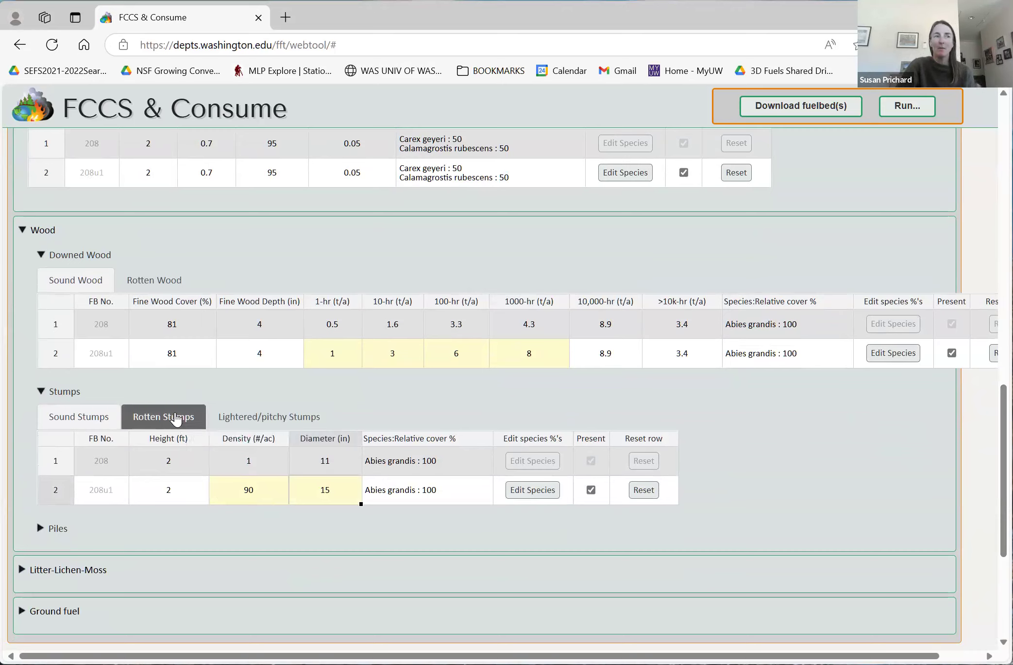
left_click(176, 417)
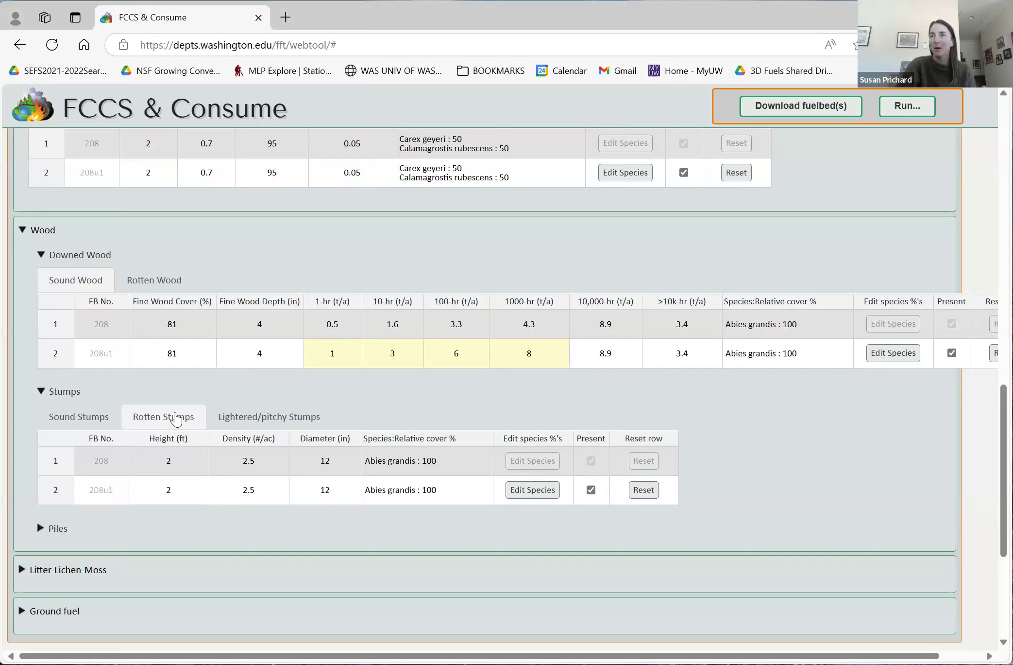
left_click(70, 421)
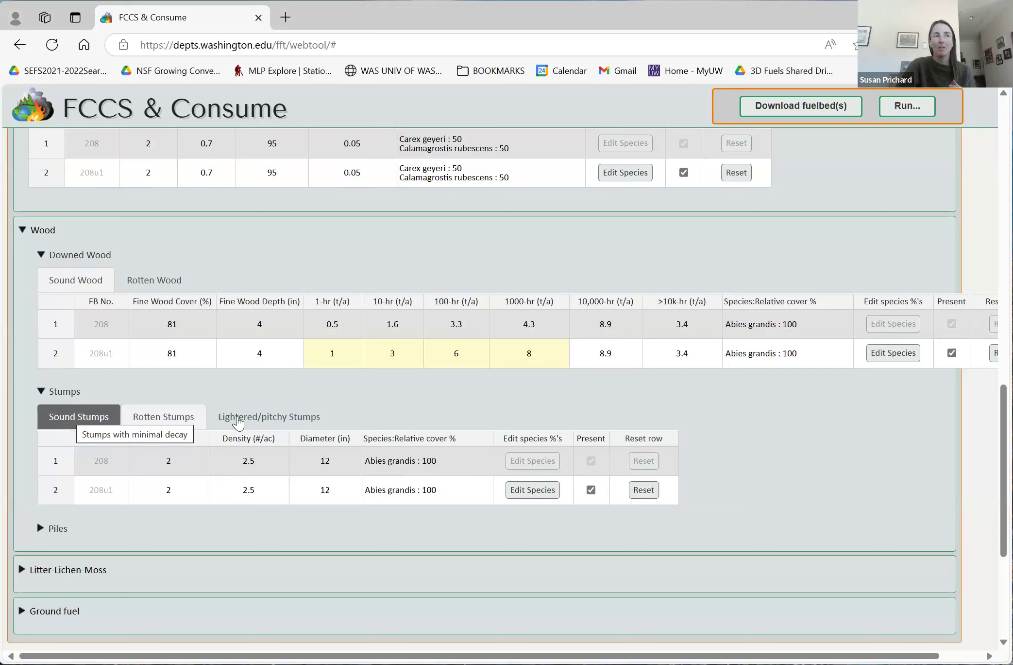
left_click(238, 420)
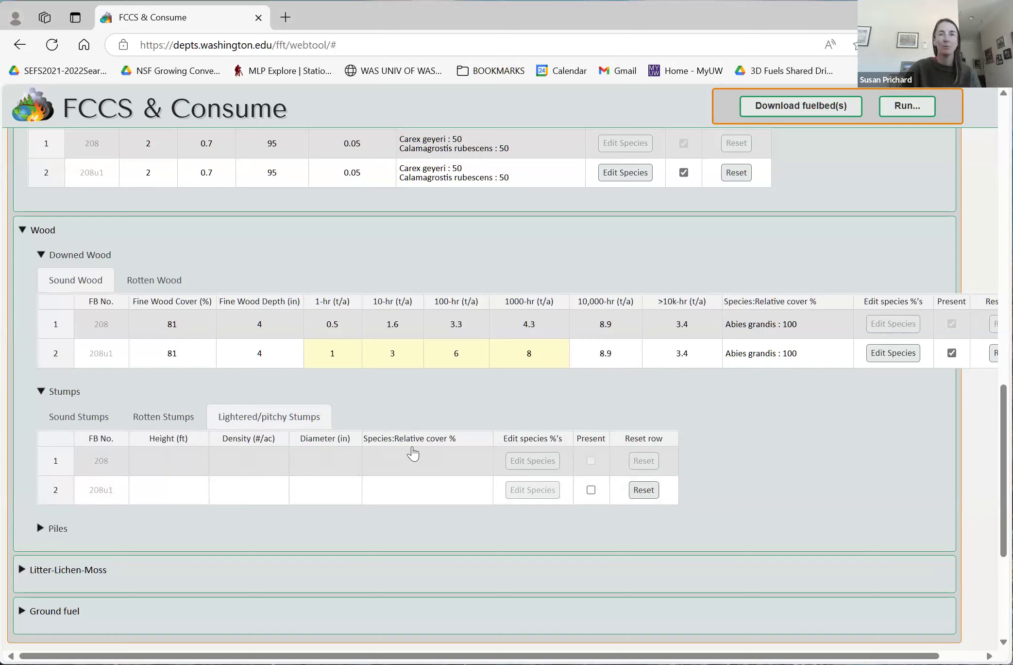
Step: Edit fuelbed 208u1's existing pile group, naming it UIdaho and setting its pile type to Machine
left_click(55, 529)
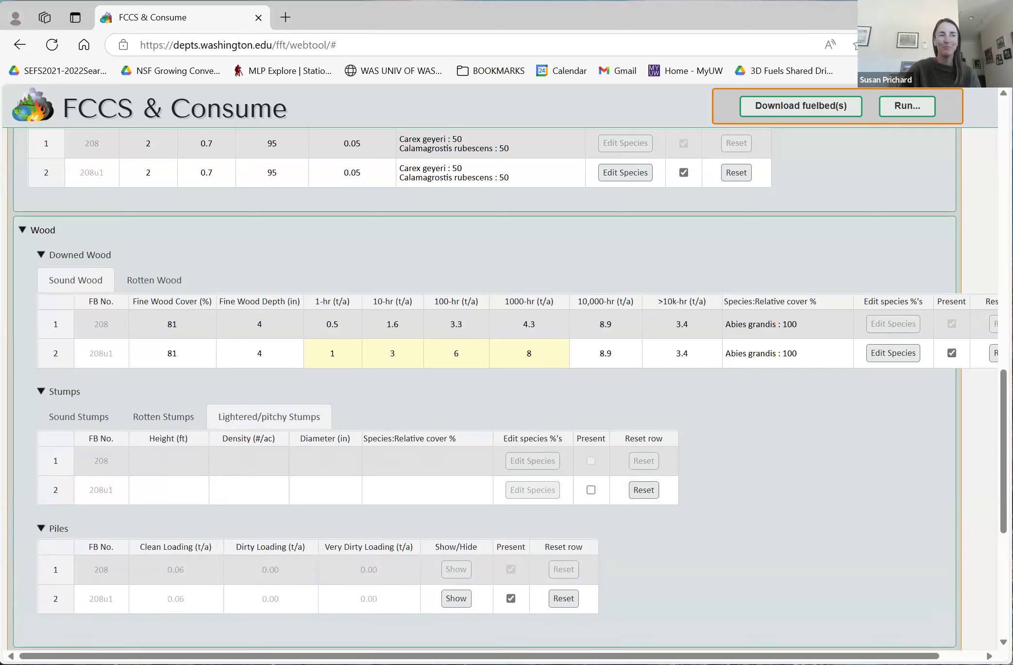
scroll(678, 362, "down", 5)
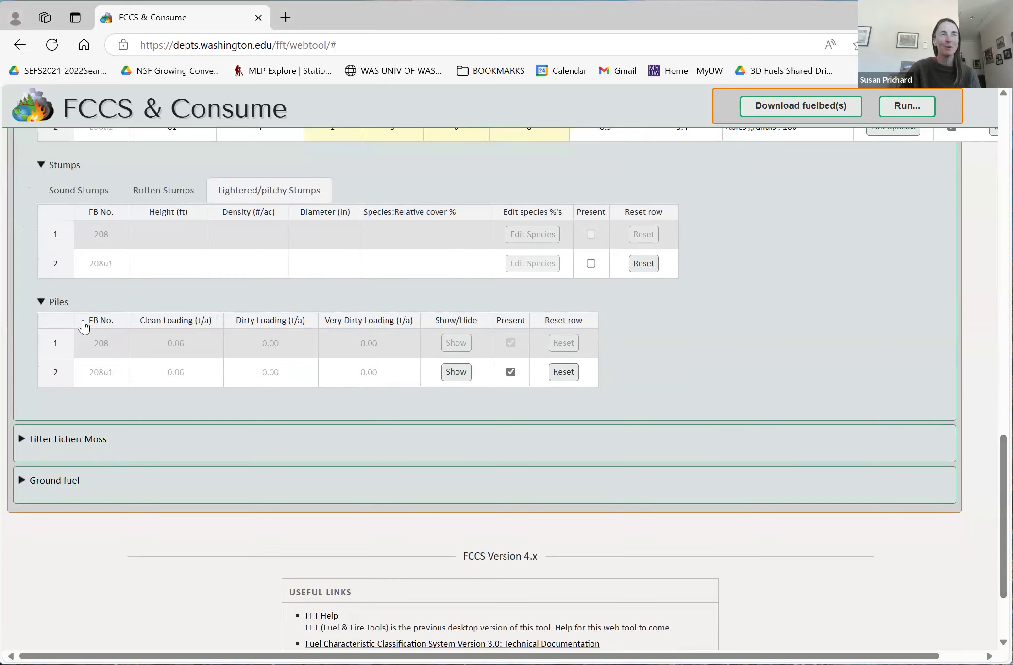
left_click(466, 375)
left_click(465, 377)
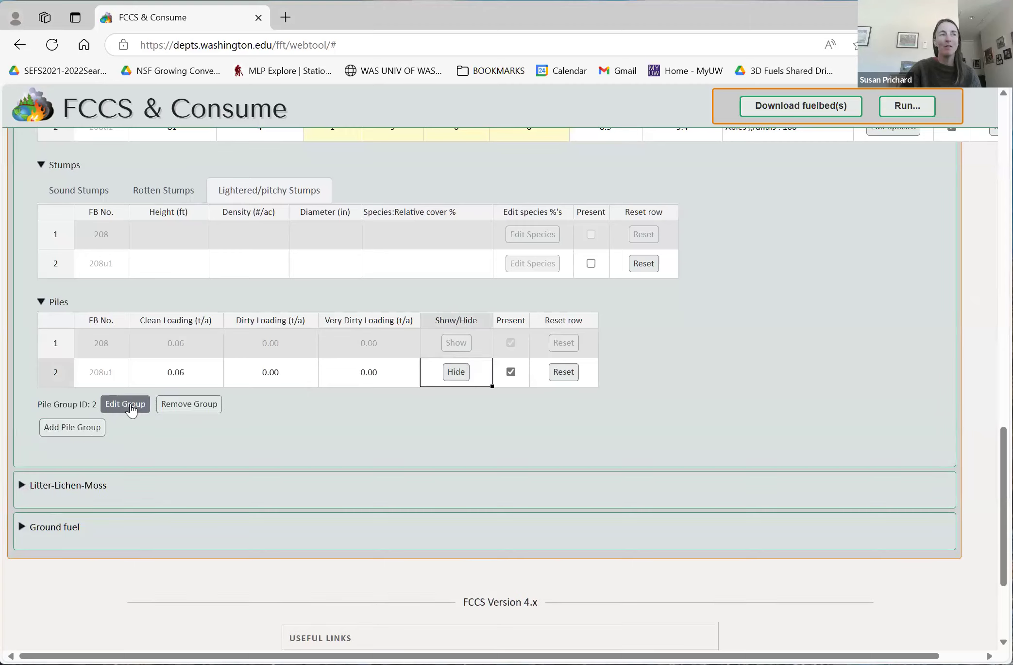
left_click(130, 407)
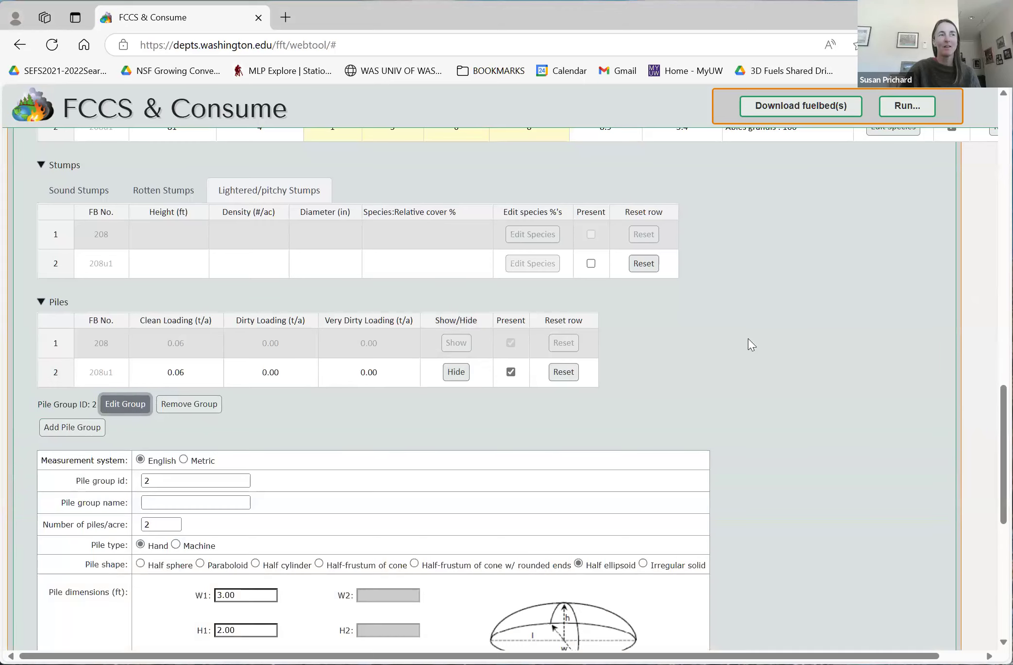
scroll(486, 389, "down", 3)
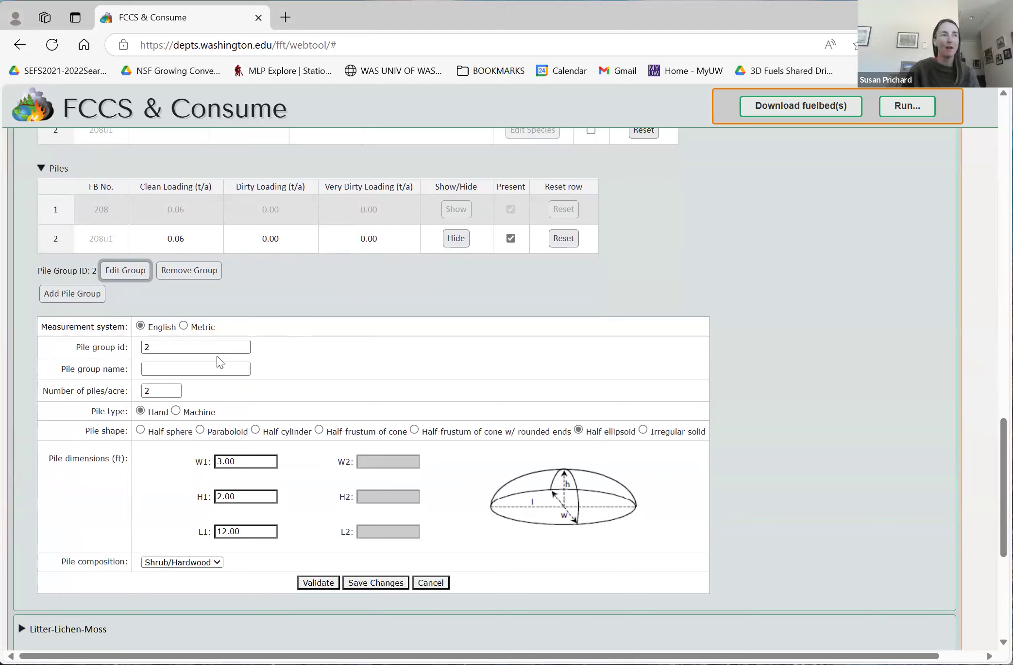
left_click(195, 368)
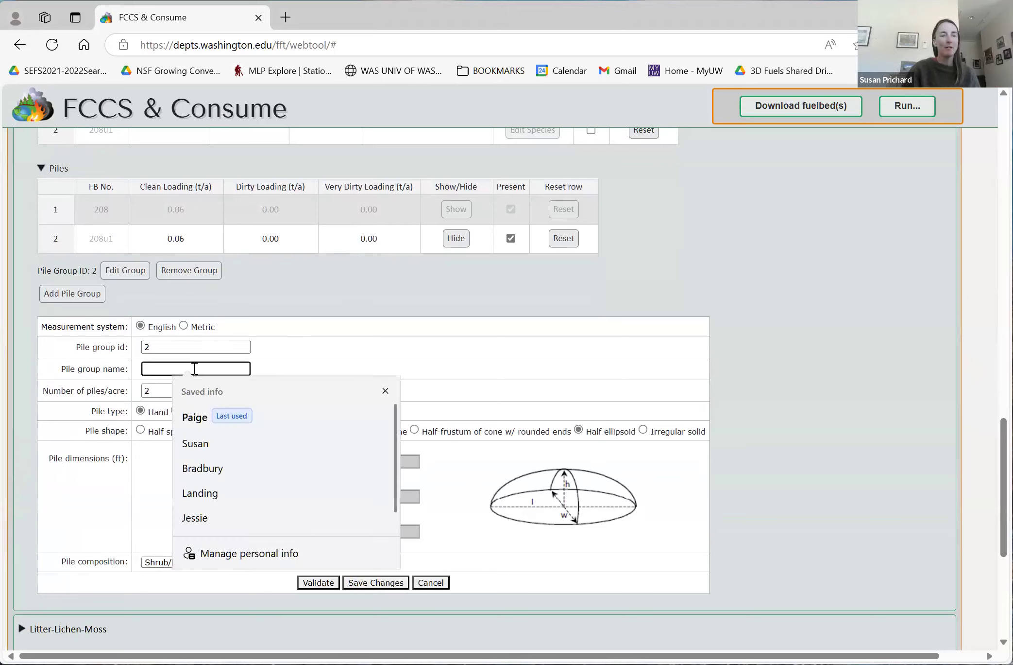
type("UIdaho")
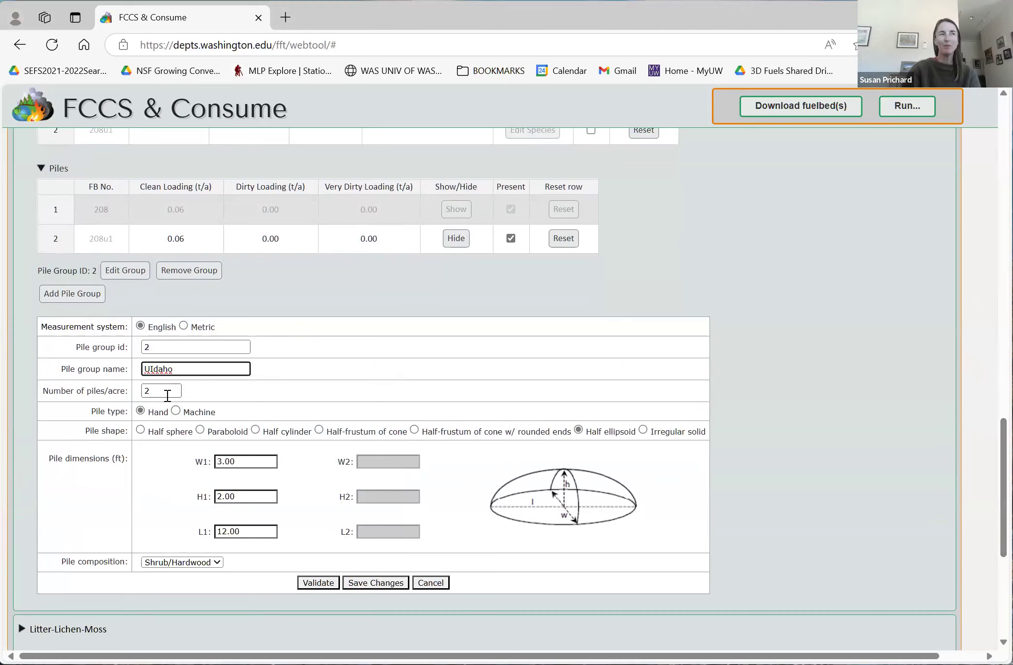
left_click(176, 411)
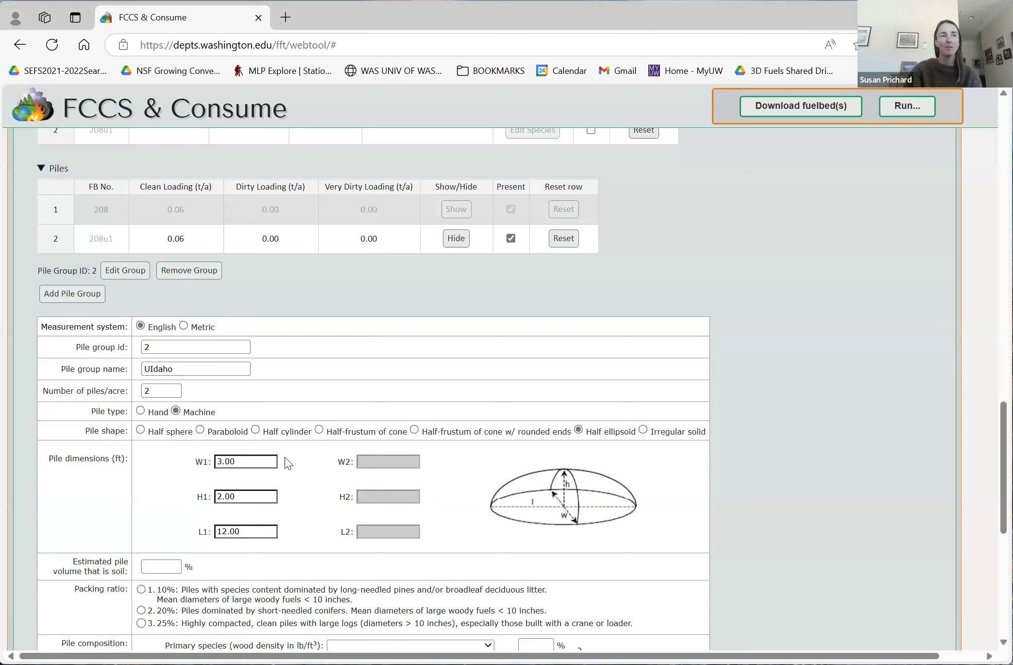
Step: Compare the diagrams of both half-frustum shapes and the irregular solid, returning the pile shape to half ellipsoid
left_click(414, 429)
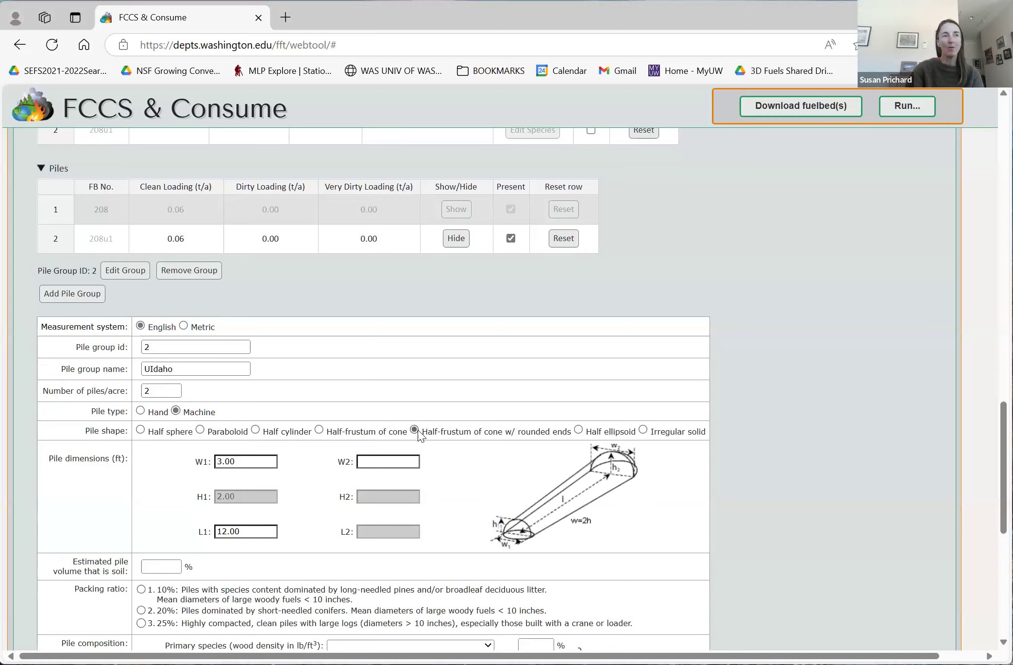
left_click(318, 430)
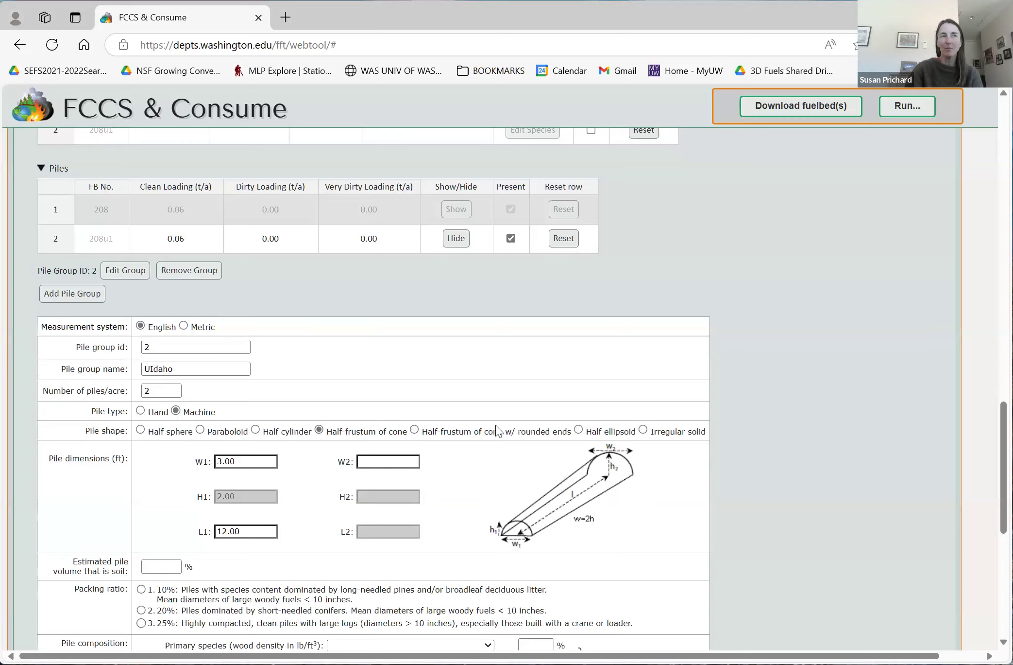
left_click(579, 430)
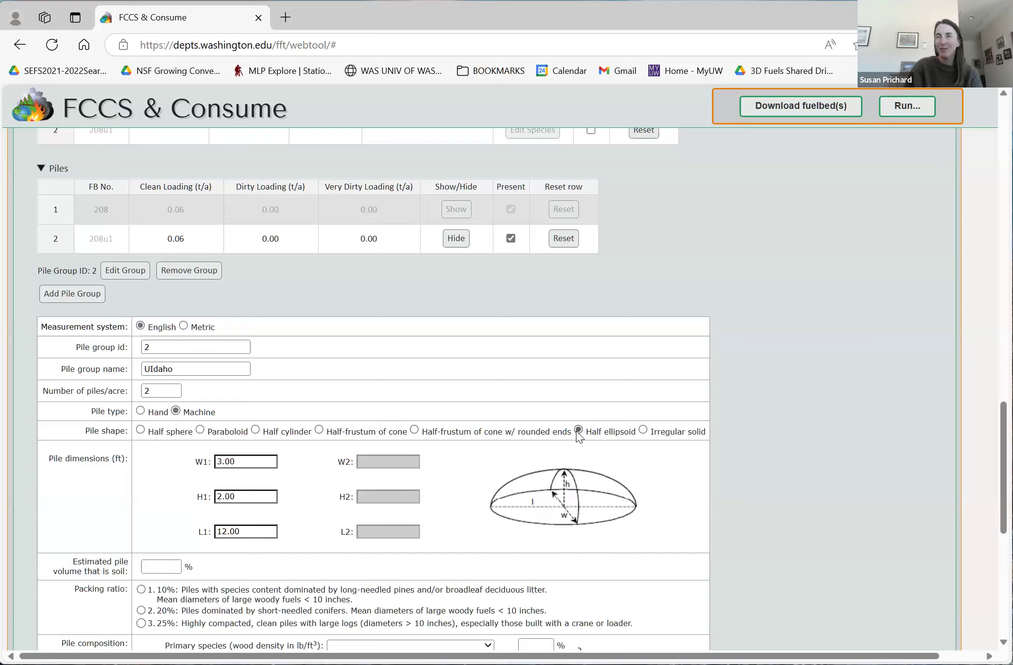
left_click(643, 430)
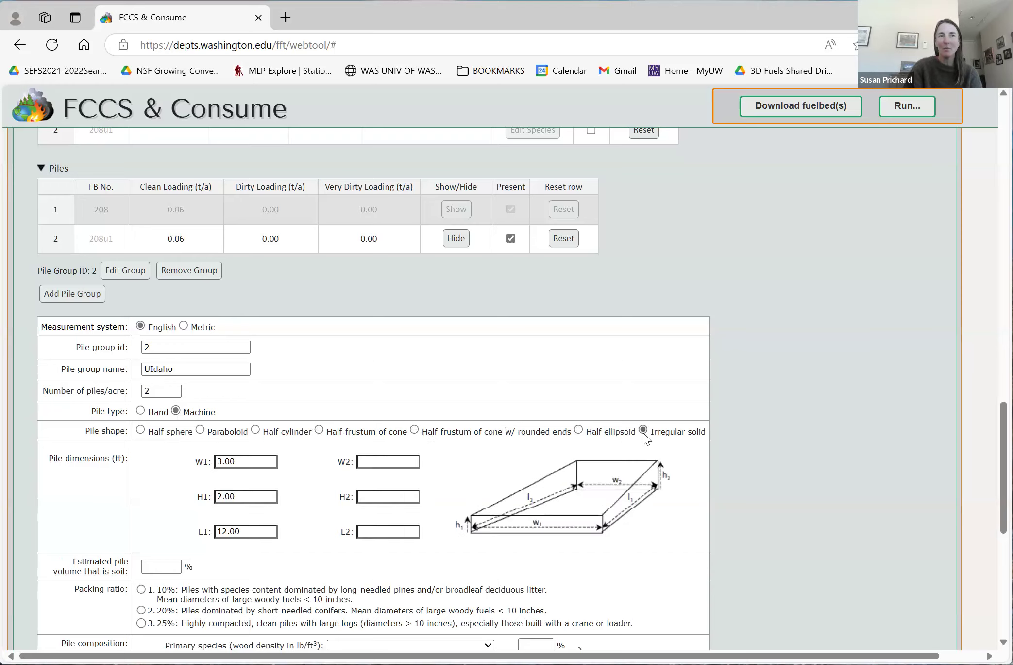
left_click(578, 430)
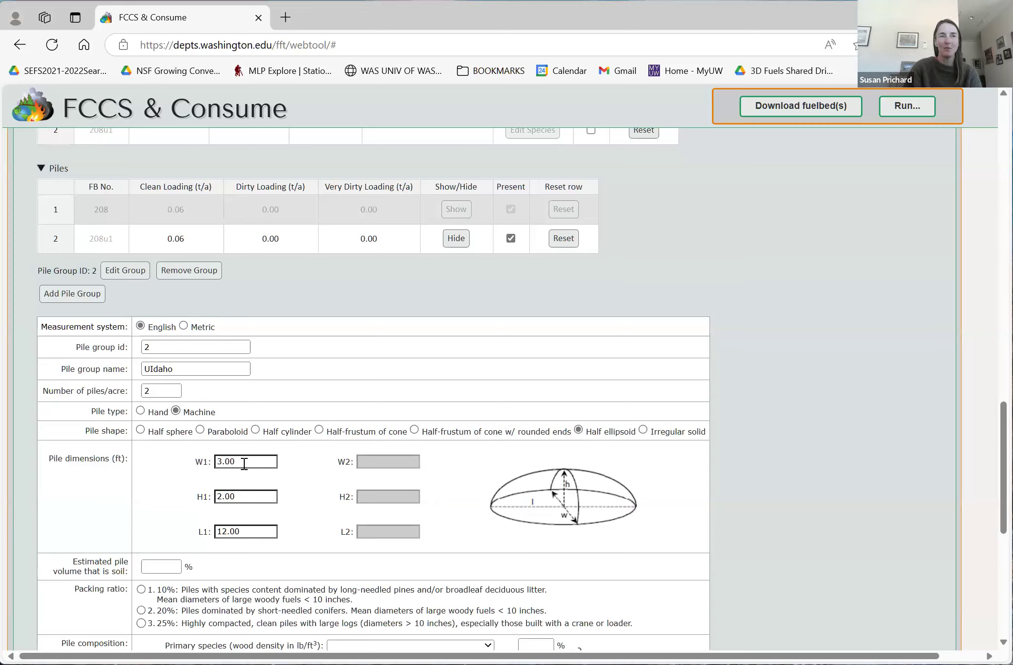
Step: Set the half-ellipsoid pile dimensions to W1 10 ft, H1 10 ft and L1 30 ft
left_click_drag(245, 464, 212, 460)
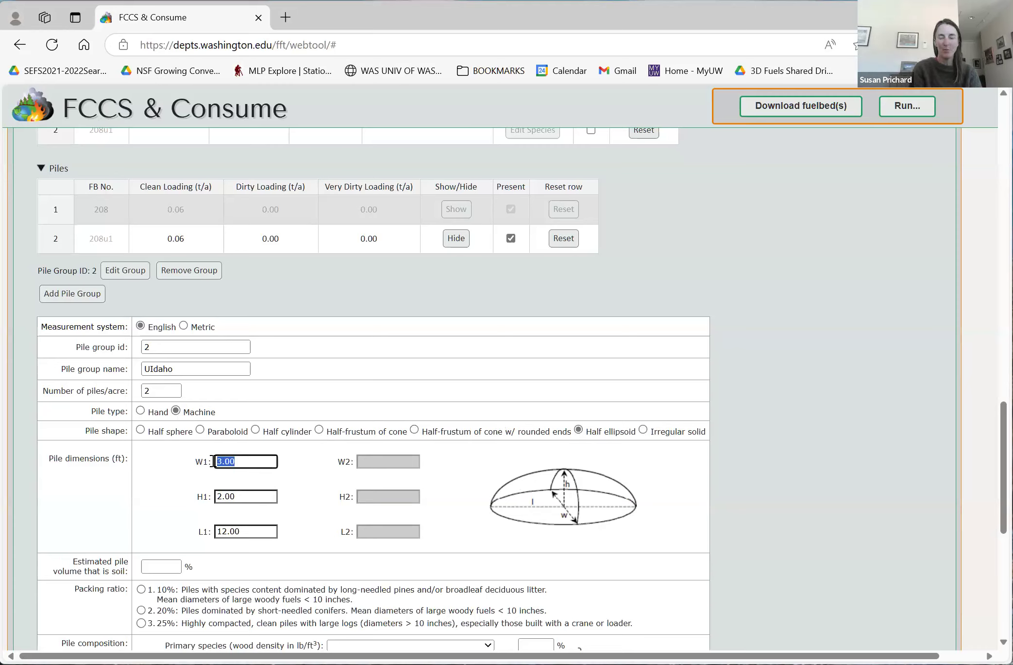
type("30")
left_click_drag(218, 495, 175, 493)
type("10")
left_click(270, 530)
left_click_drag(230, 462, 194, 461)
type("10")
left_click_drag(247, 532, 189, 538)
type("30")
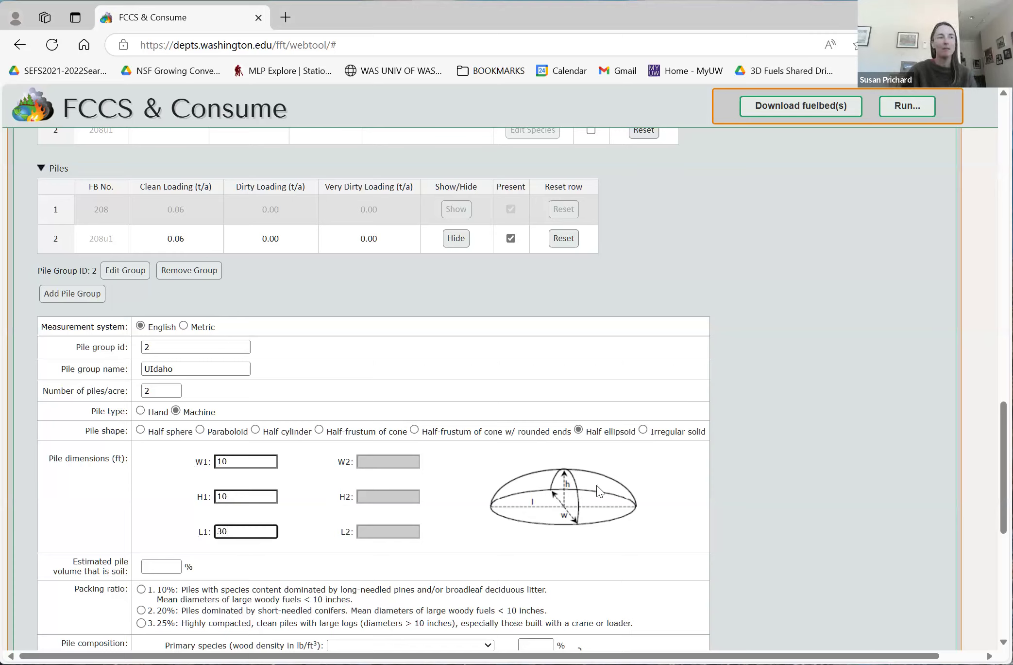
Step: Set the estimated soil volume of the pile to 10% and the packing ratio to 20% for short-needled conifers
left_click(148, 568)
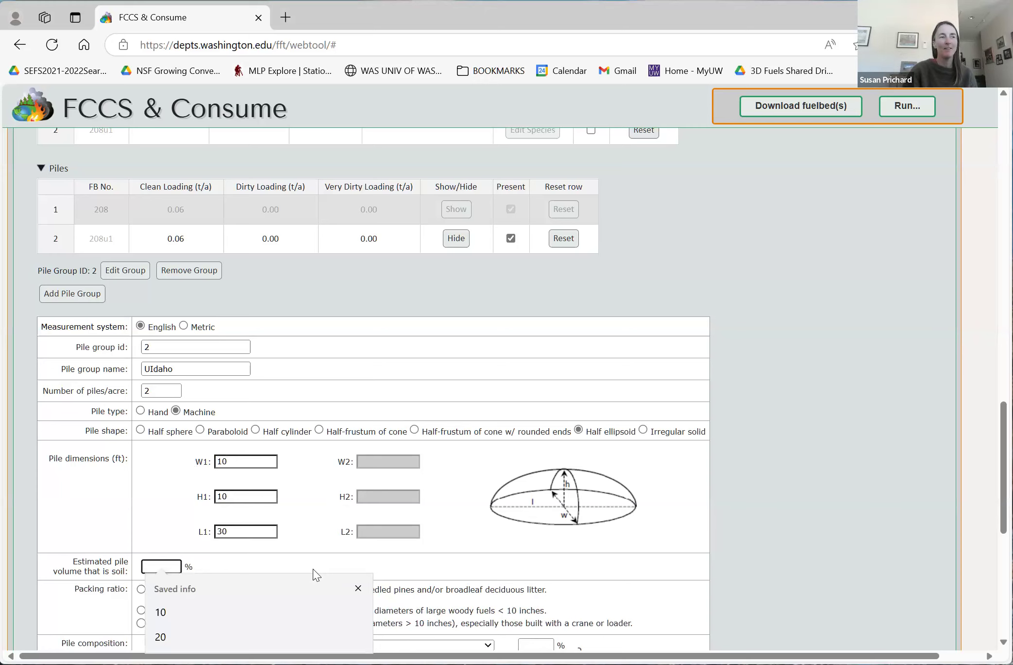
scroll(988, 398, "down", 3)
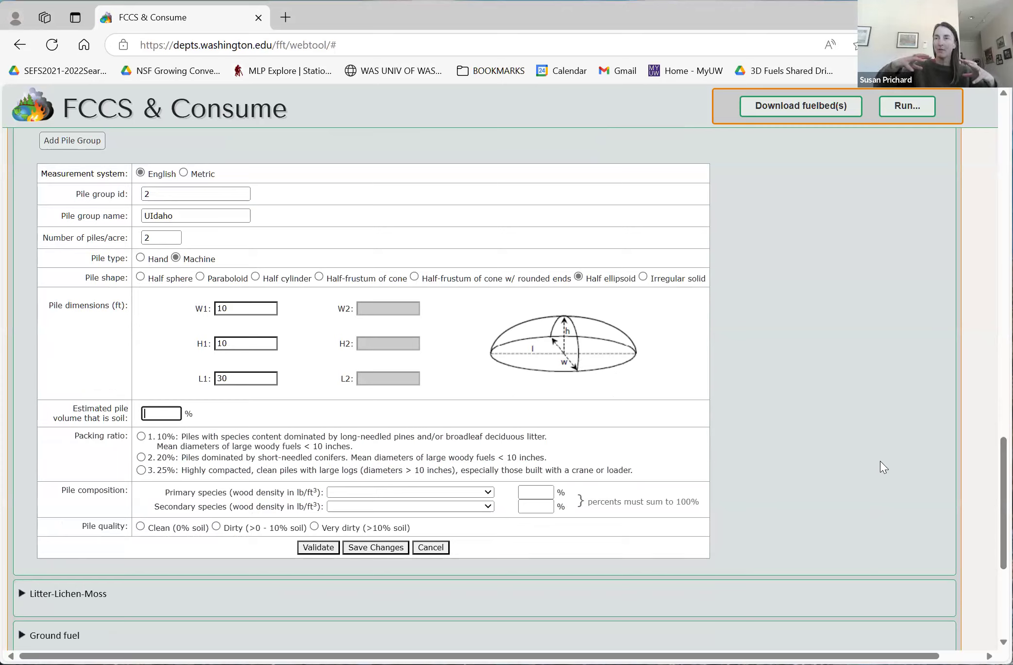
type("10")
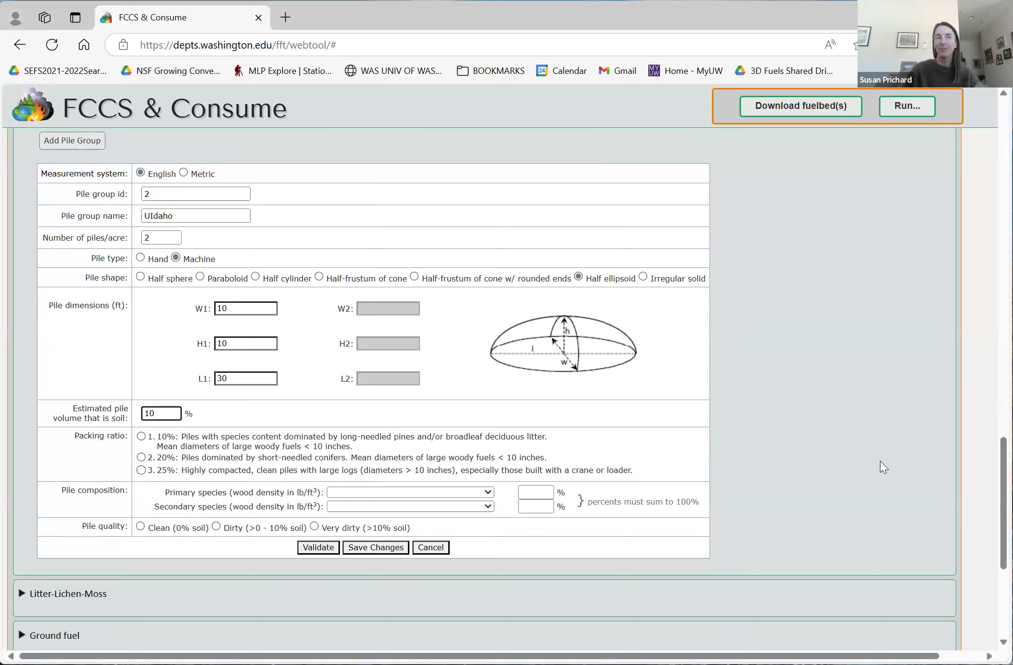
left_click(141, 469)
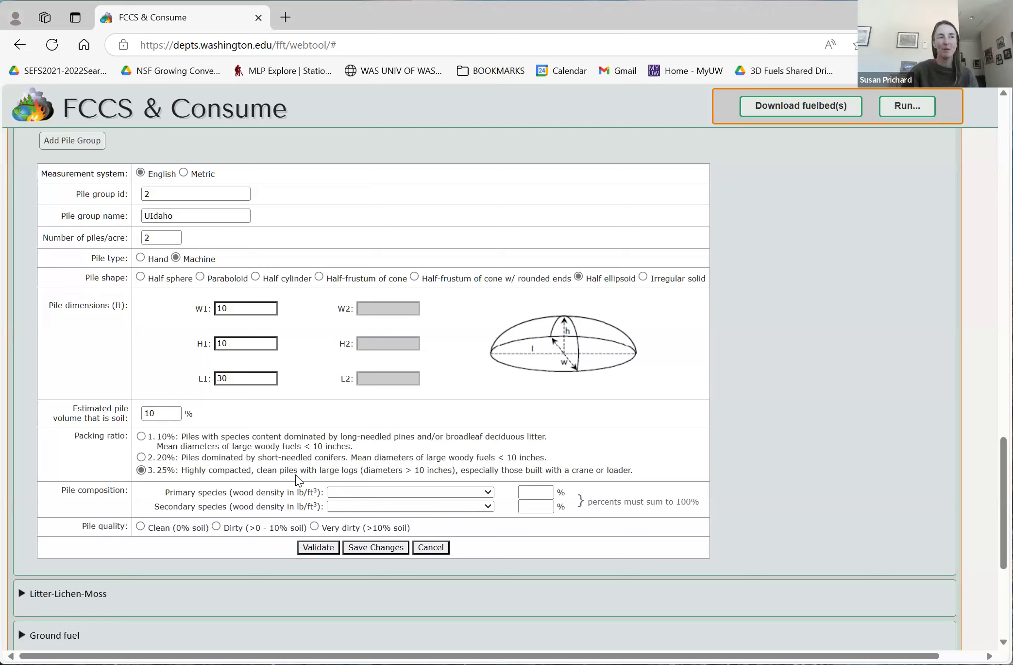
left_click(140, 458)
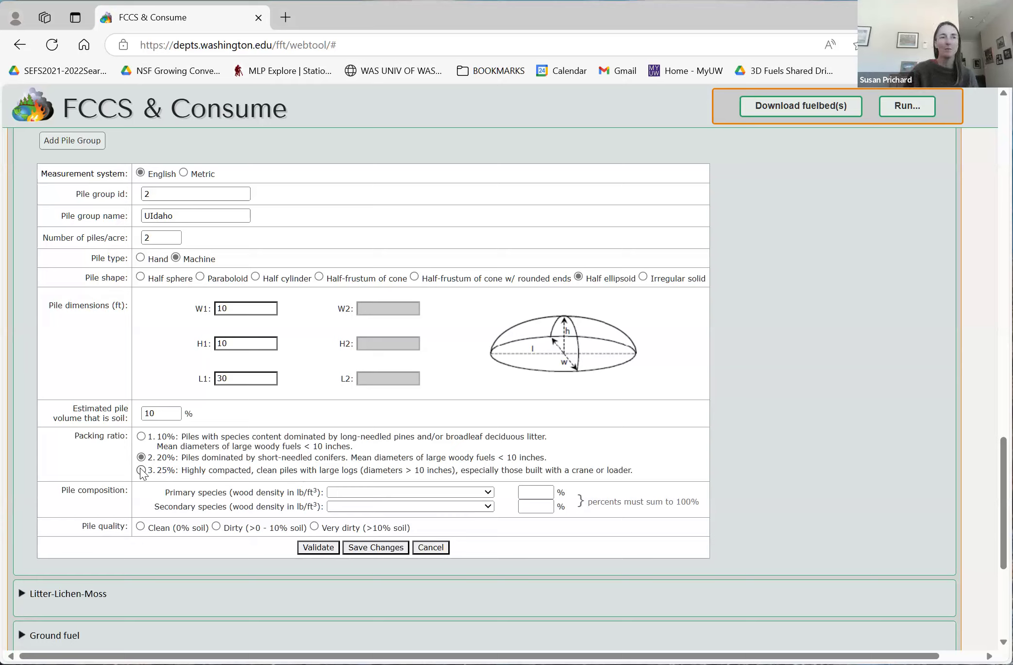
Step: Set the pile's primary species to grand fir at 100% of the composition
left_click(407, 495)
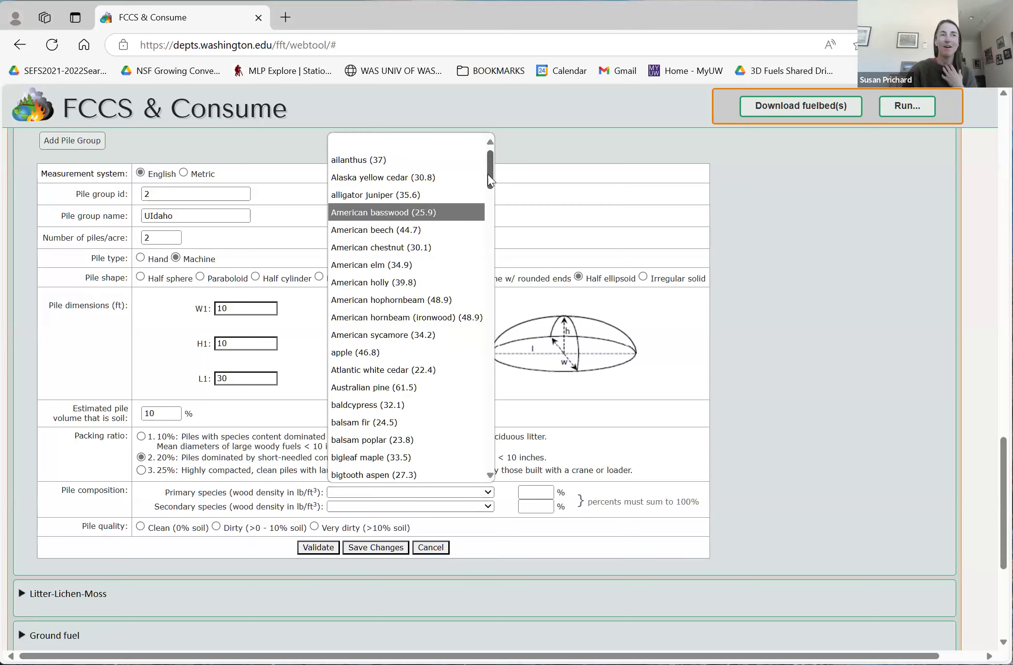
left_click_drag(488, 176, 487, 280)
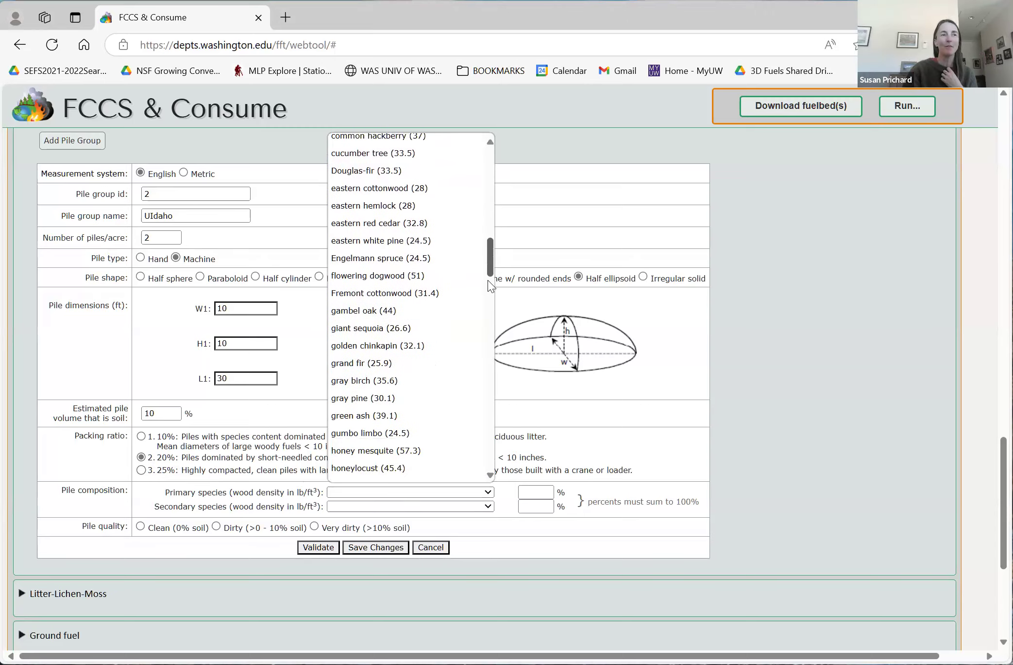
left_click(423, 362)
left_click(547, 492)
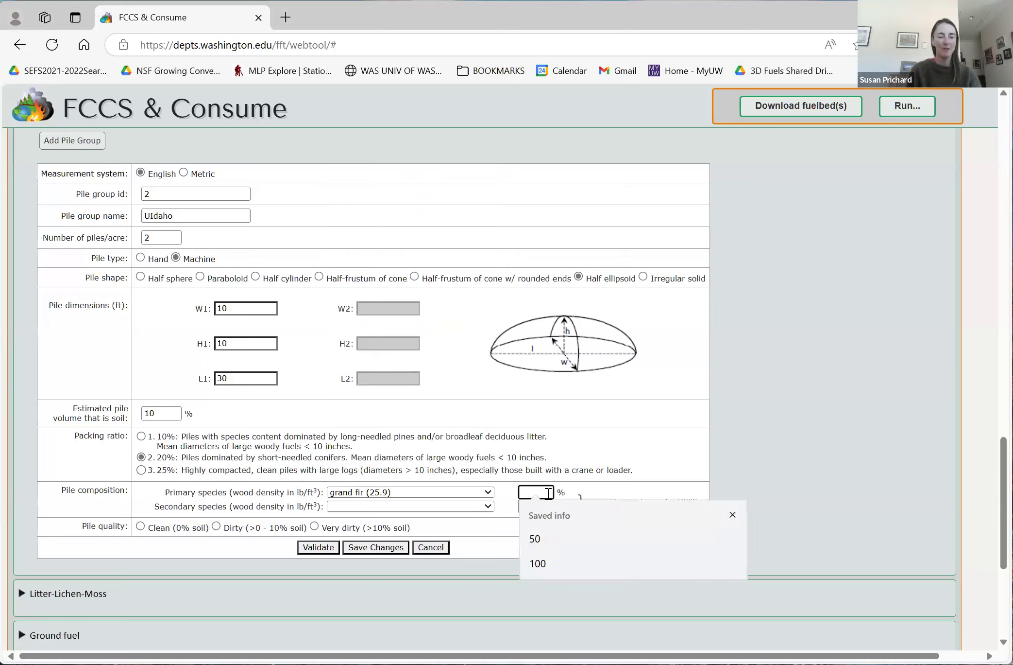
type("100")
left_click(800, 430)
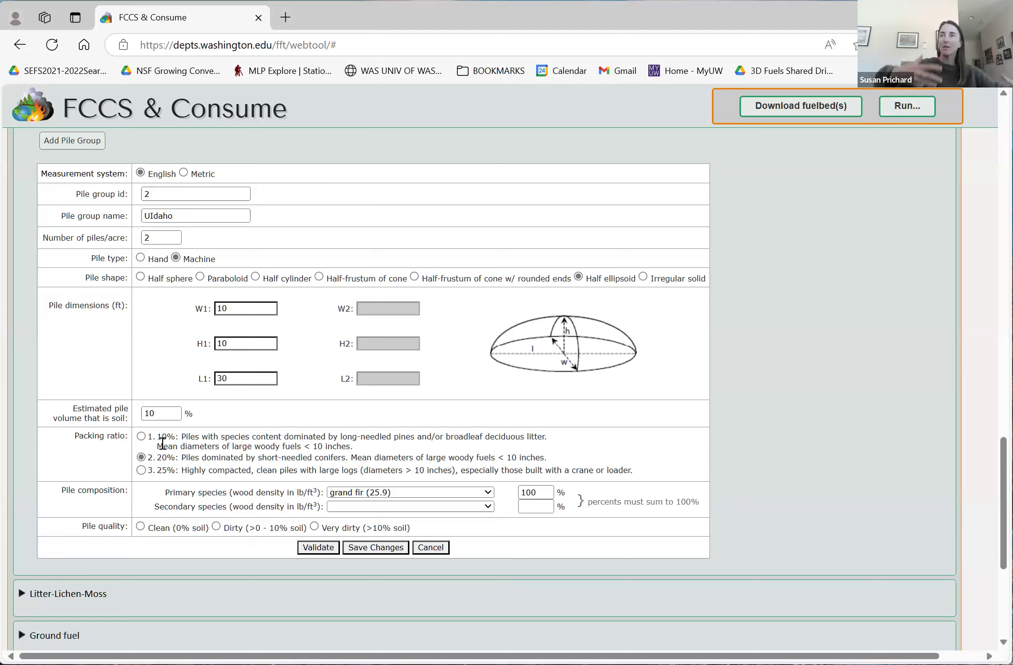
Step: Set the pile quality to Dirty (>0 - 10% soil) and save the pile group changes
left_click(240, 531)
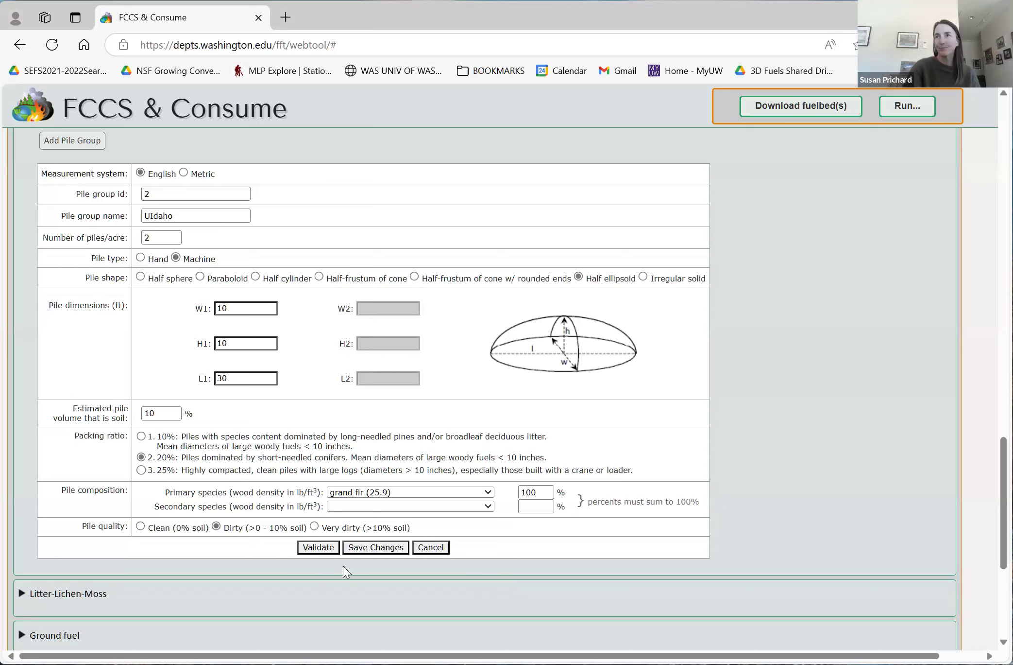
left_click(387, 548)
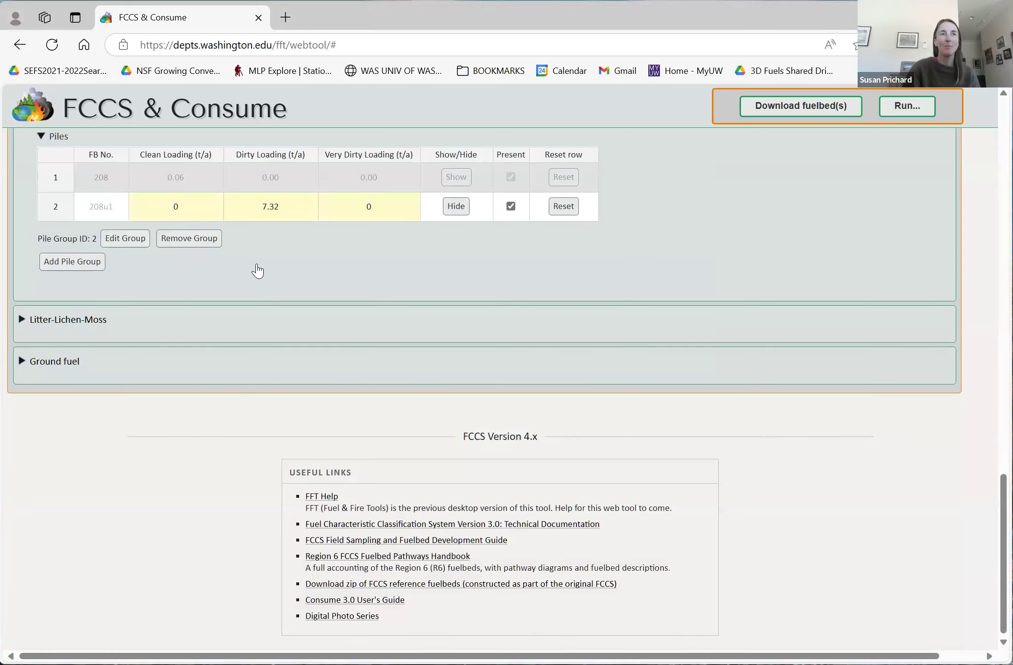
left_click(180, 238)
Step: Set fuelbed 208u1's litter cover to 100% and litter depth to 1 in
scroll(485, 388, "up", 1)
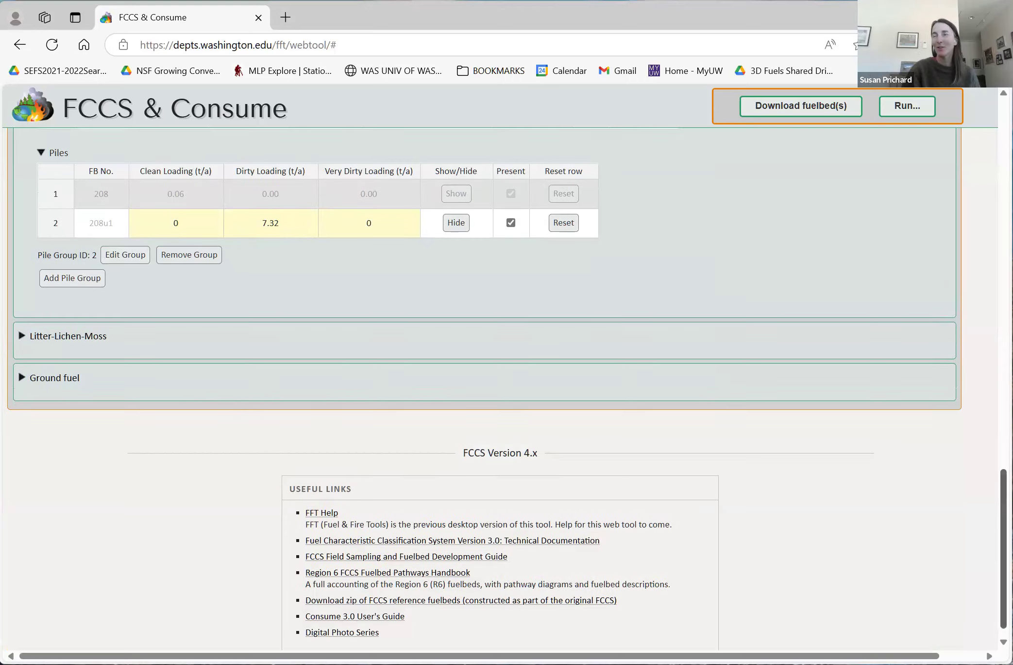
scroll(486, 364, "up", 3)
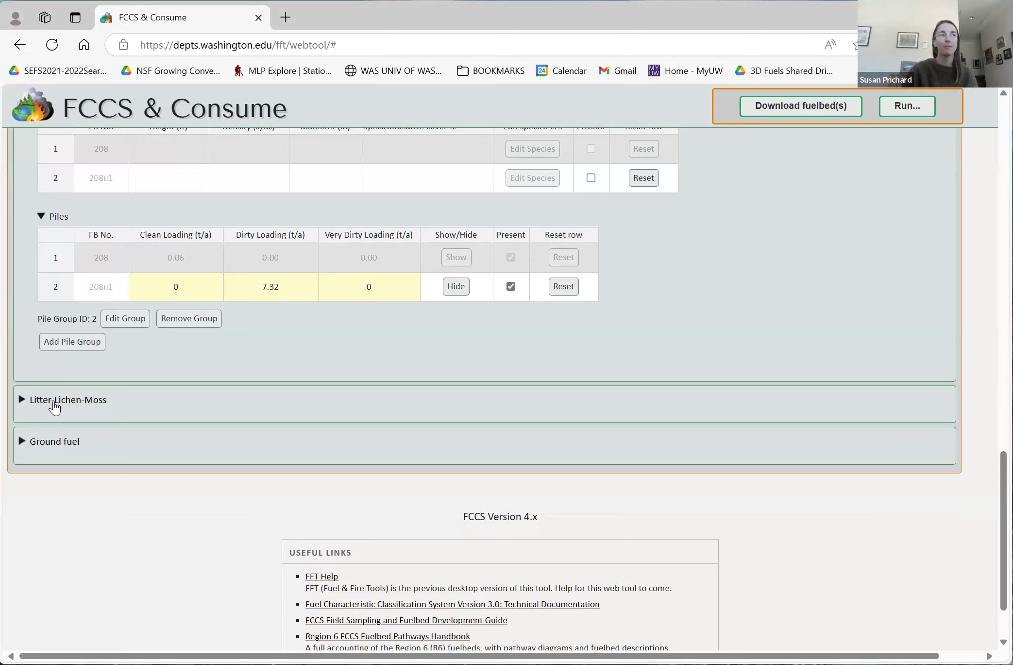
left_click(21, 402)
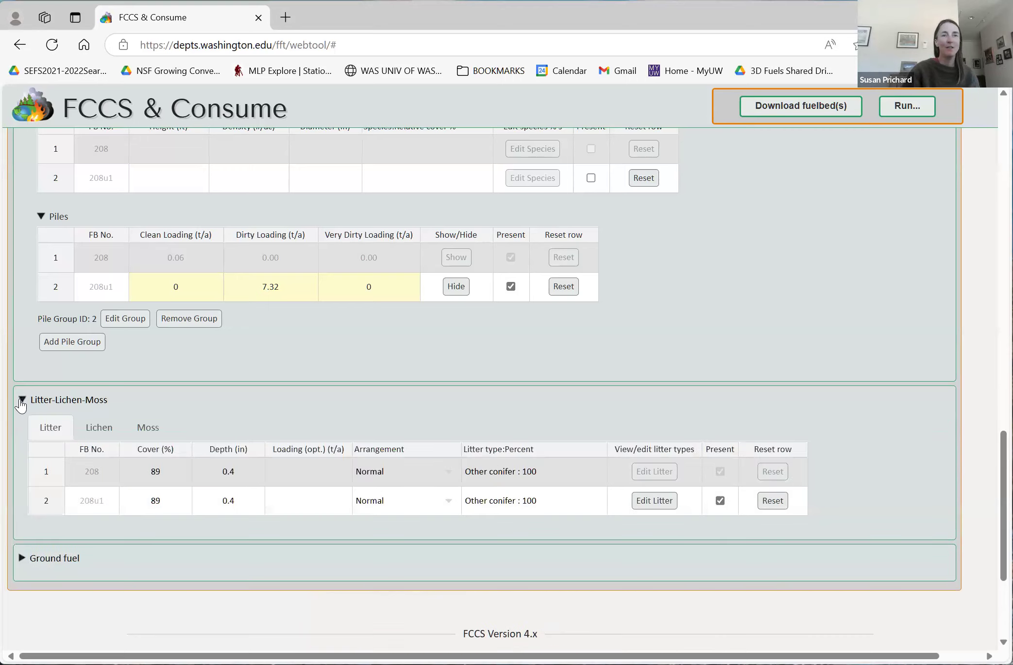
left_click(157, 504)
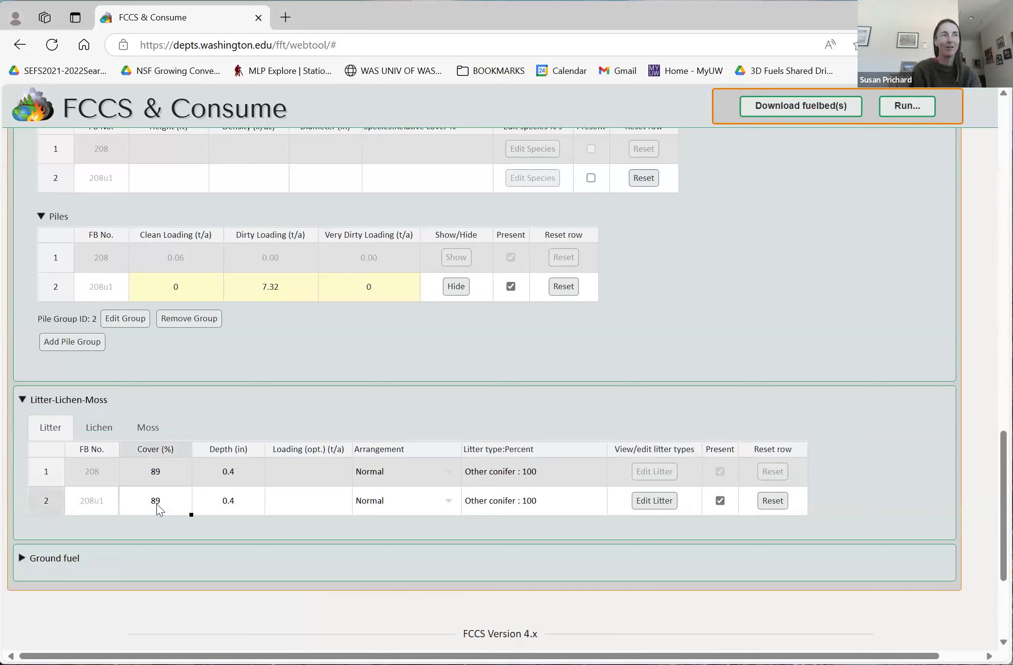
type("100")
left_click(236, 505)
type("1")
key("Return")
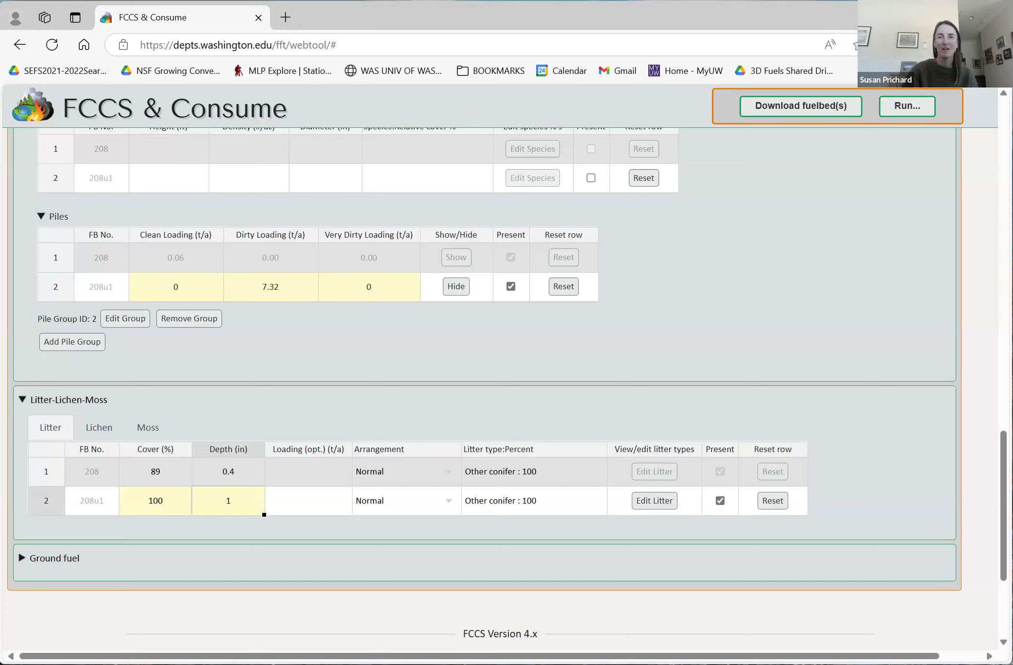
Step: Review the litter types and relative cover of fuelbed 208u1, closing the editor without changes
left_click(657, 503)
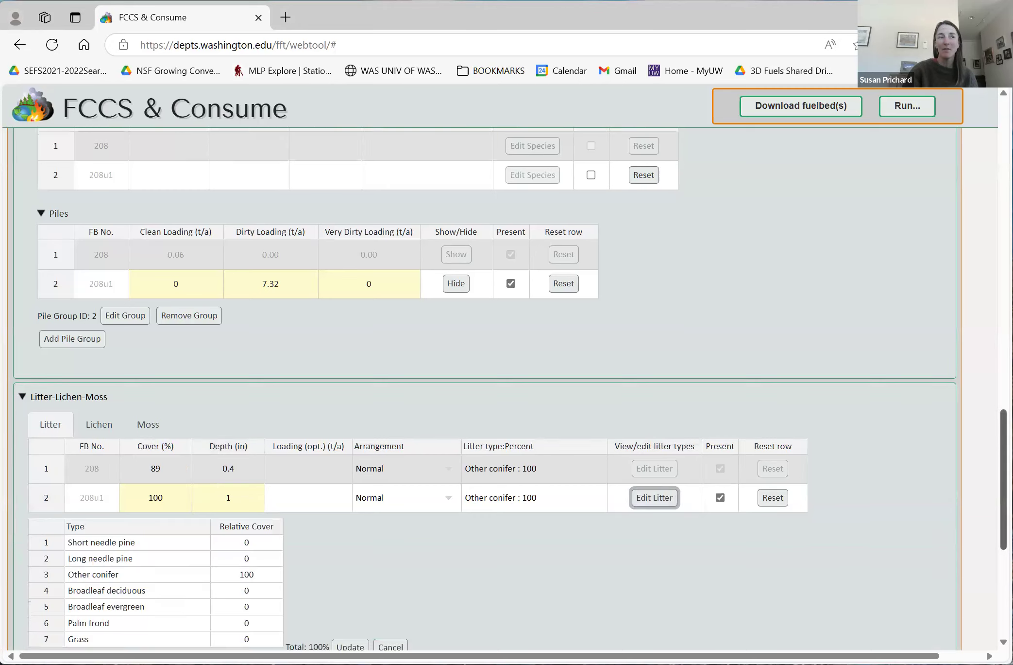
scroll(308, 433, "down", 3)
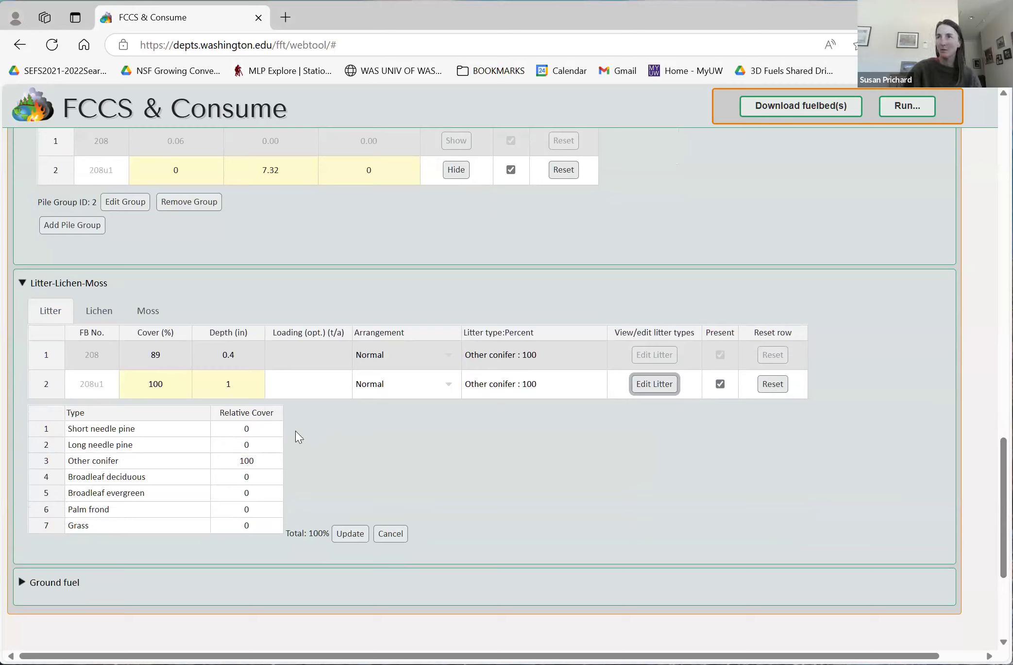
left_click(388, 534)
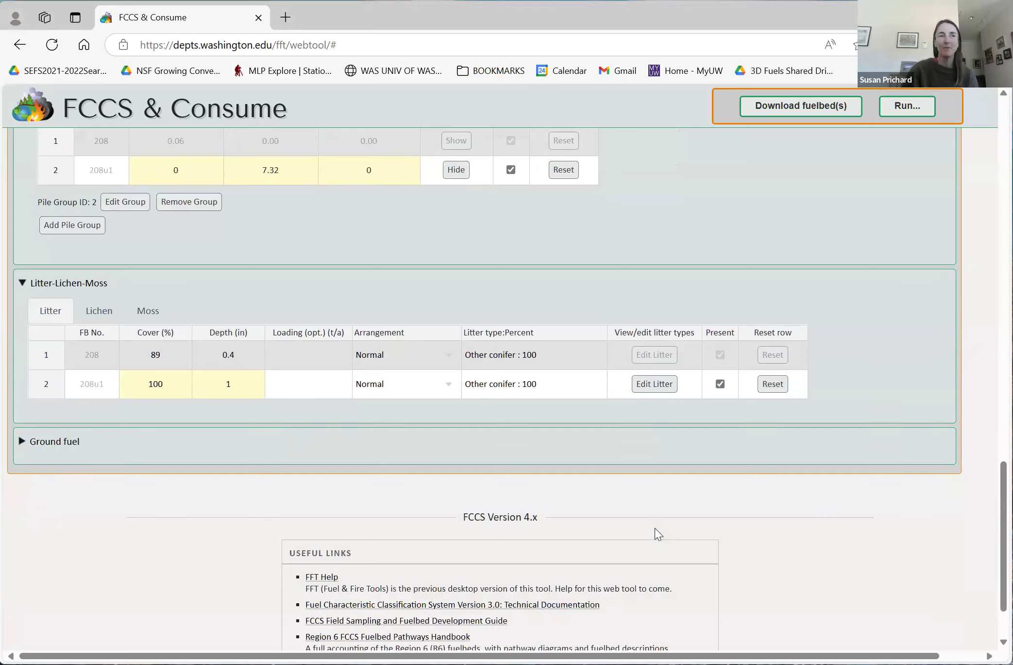
Step: Examine the ground fuel inputs, including the upper duff type options, basal accumulations and squirrel middens
left_click(21, 447)
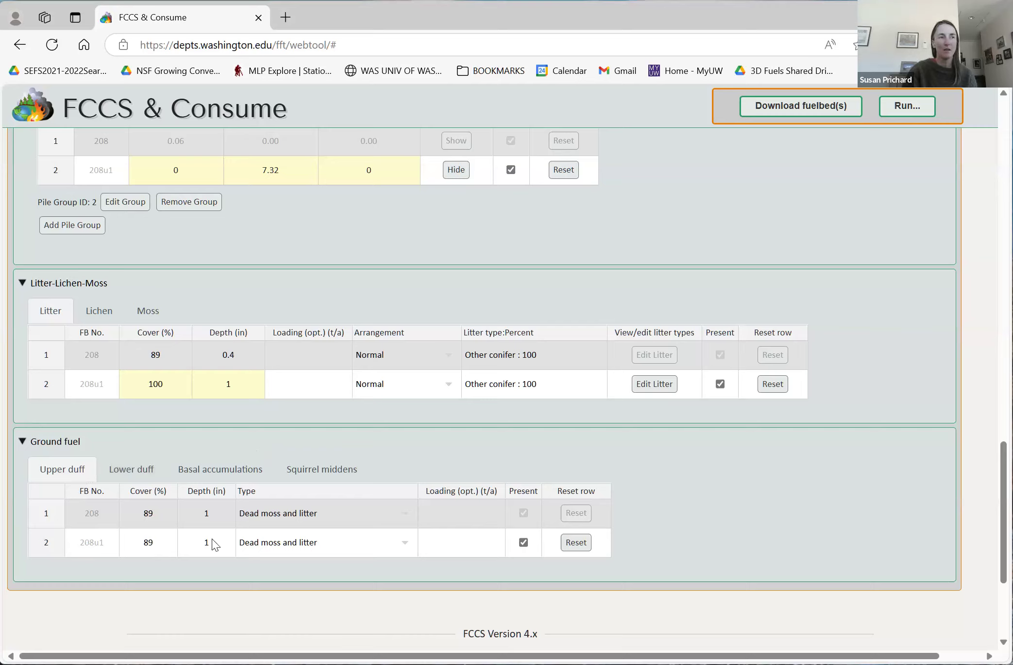
left_click(286, 549)
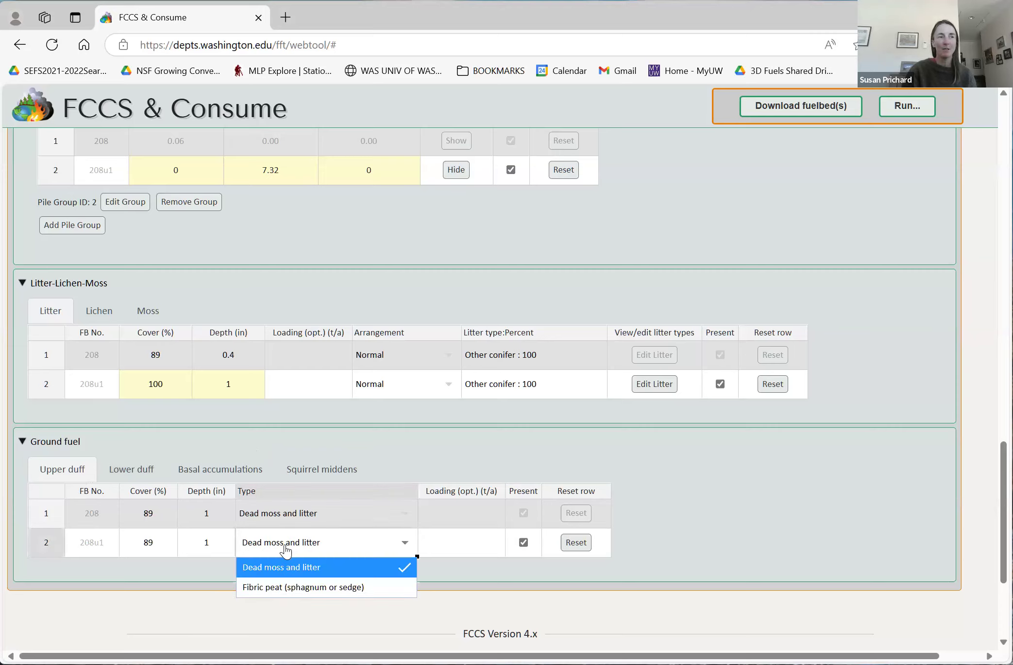
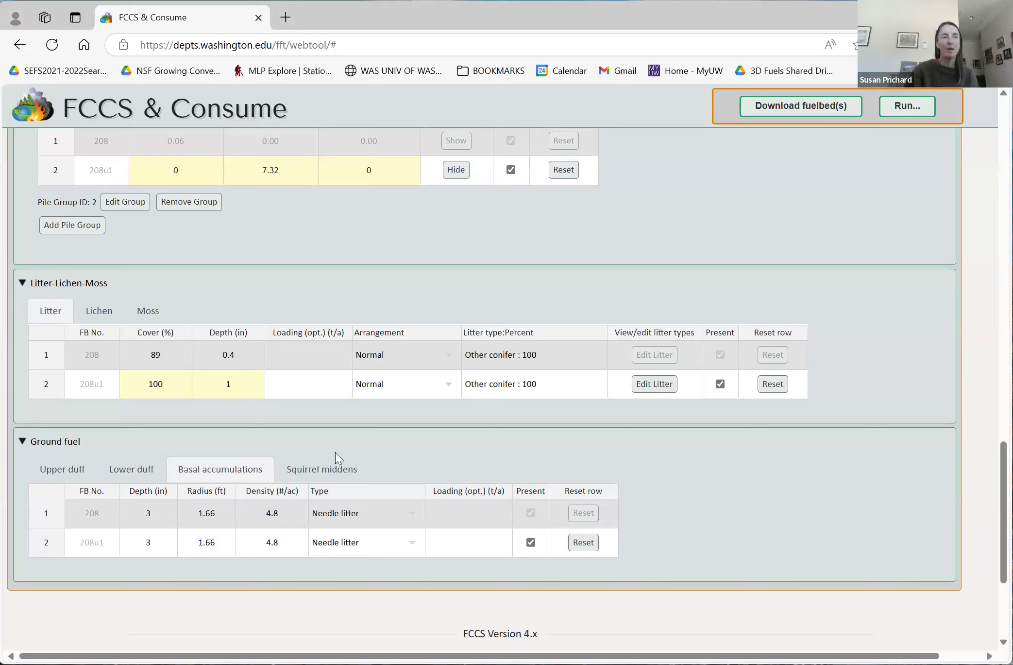
left_click(336, 474)
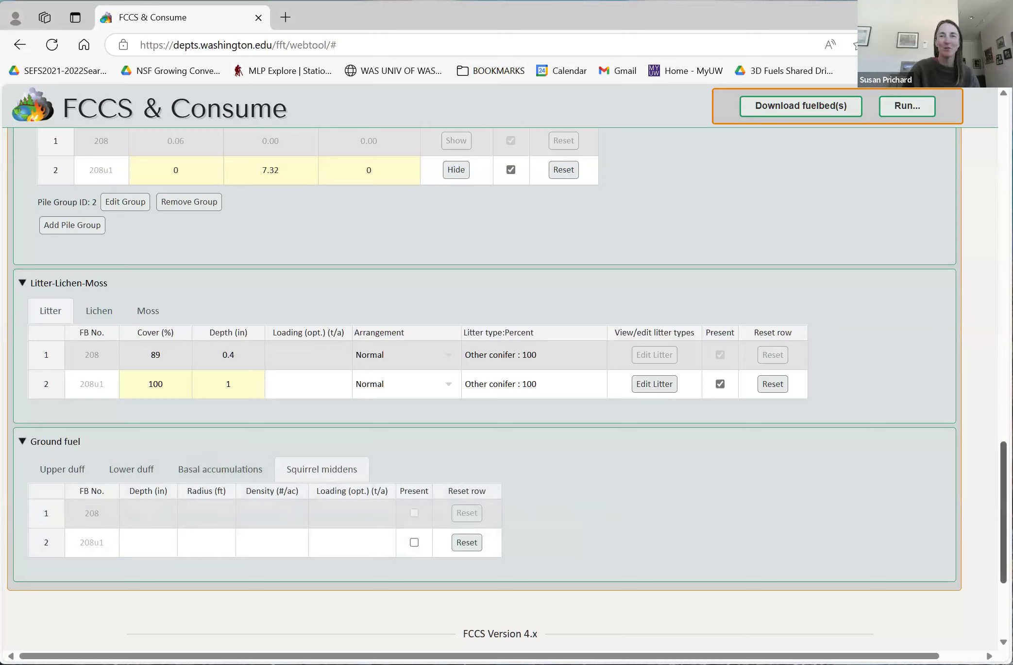
Step: Start an FCCS & Consume run and set the Consume moisture level to Very dry
scroll(484, 386, "up", 10)
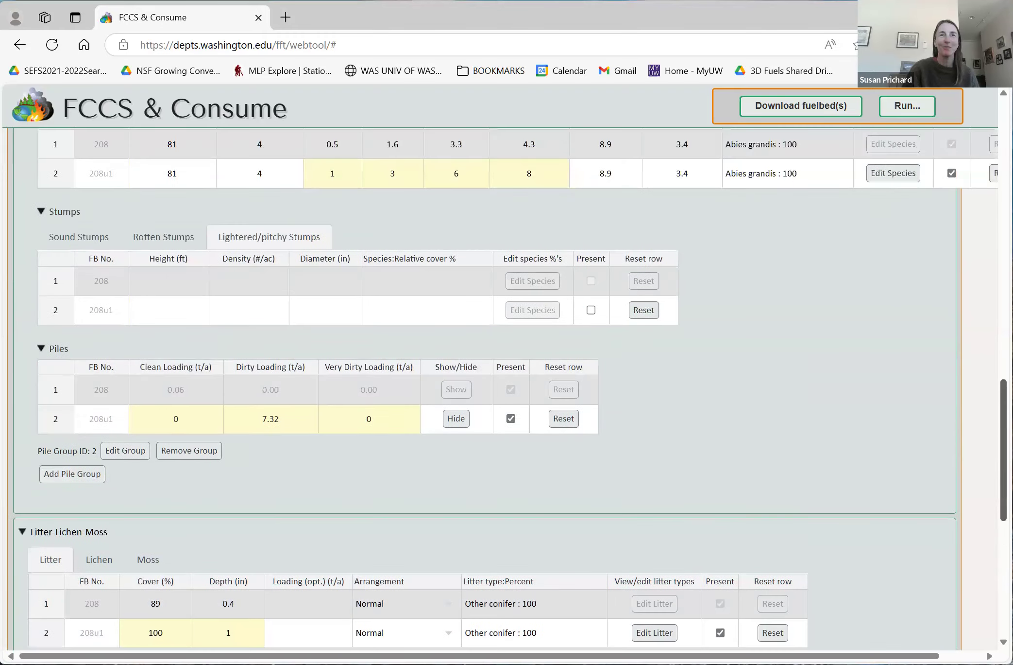
scroll(484, 386, "up", 12)
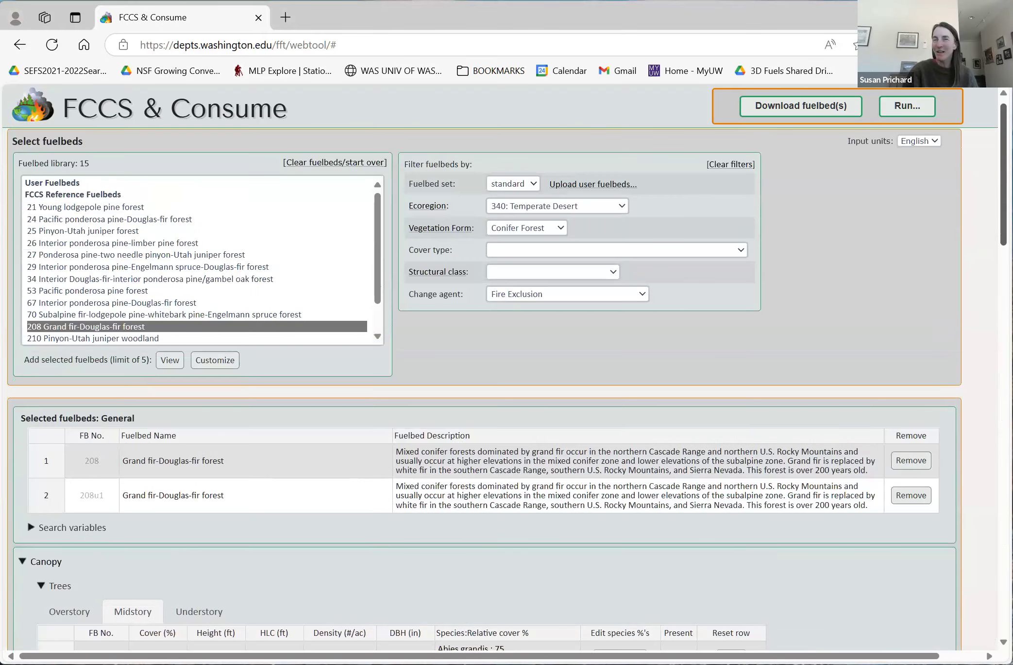
left_click_drag(1003, 174, 1003, 172)
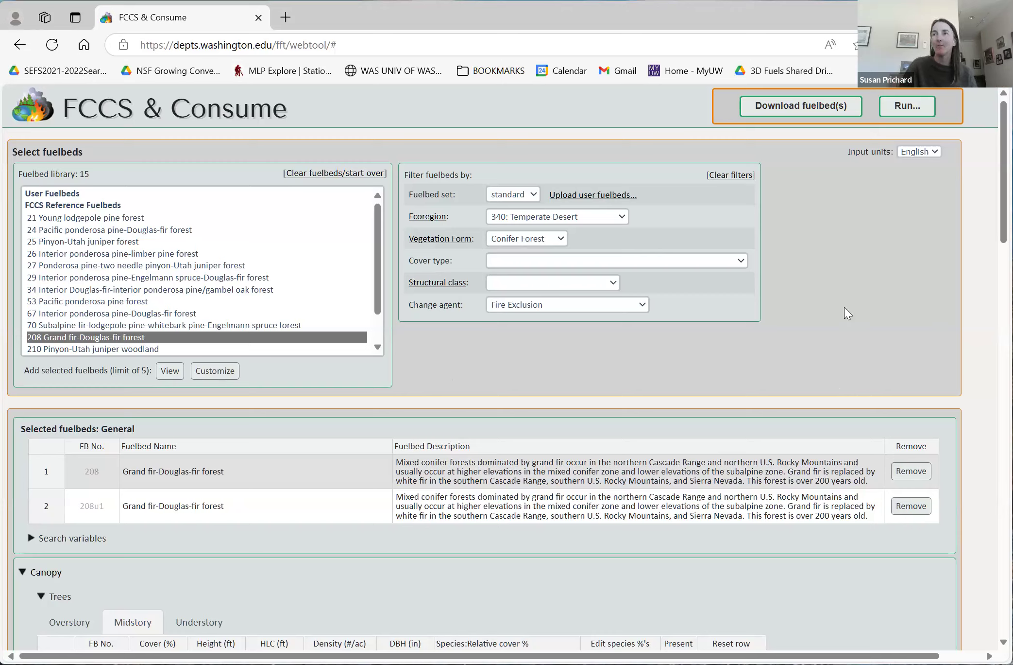
left_click(916, 112)
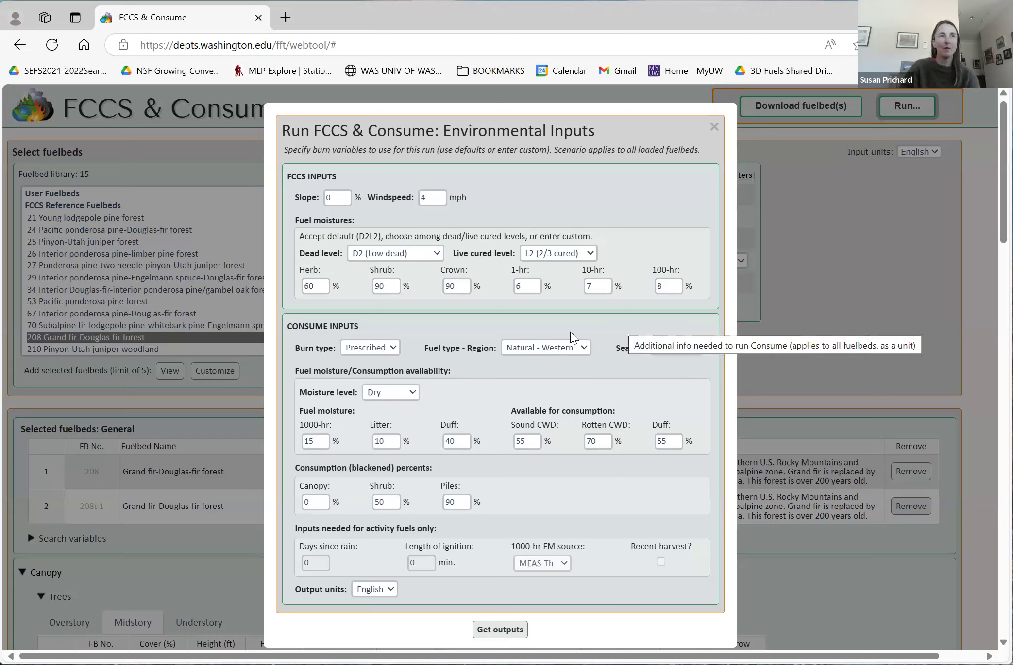
left_click(411, 393)
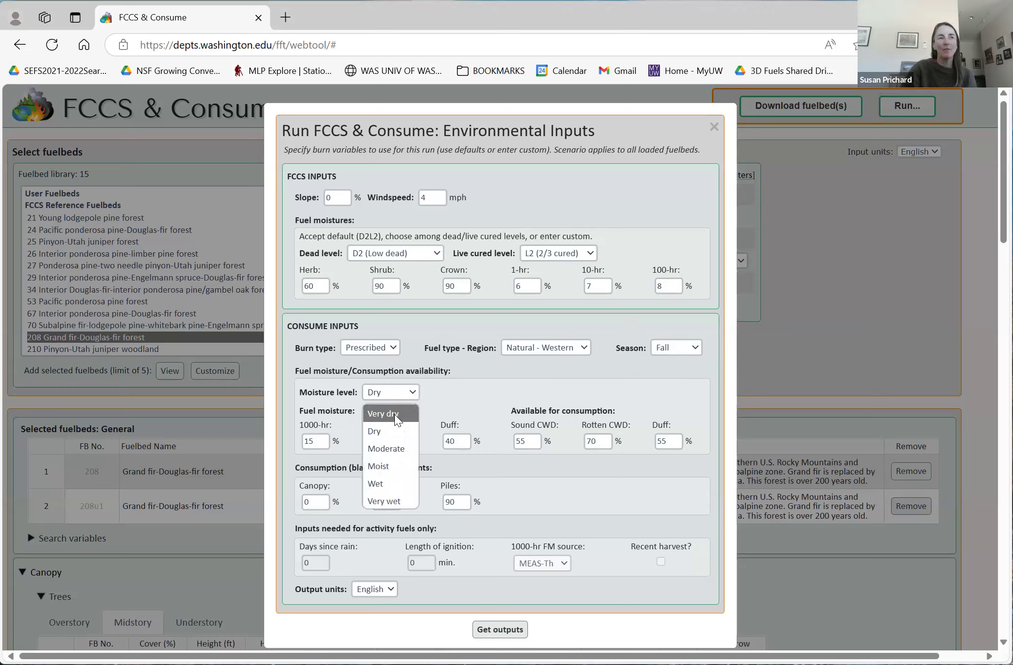
left_click(397, 417)
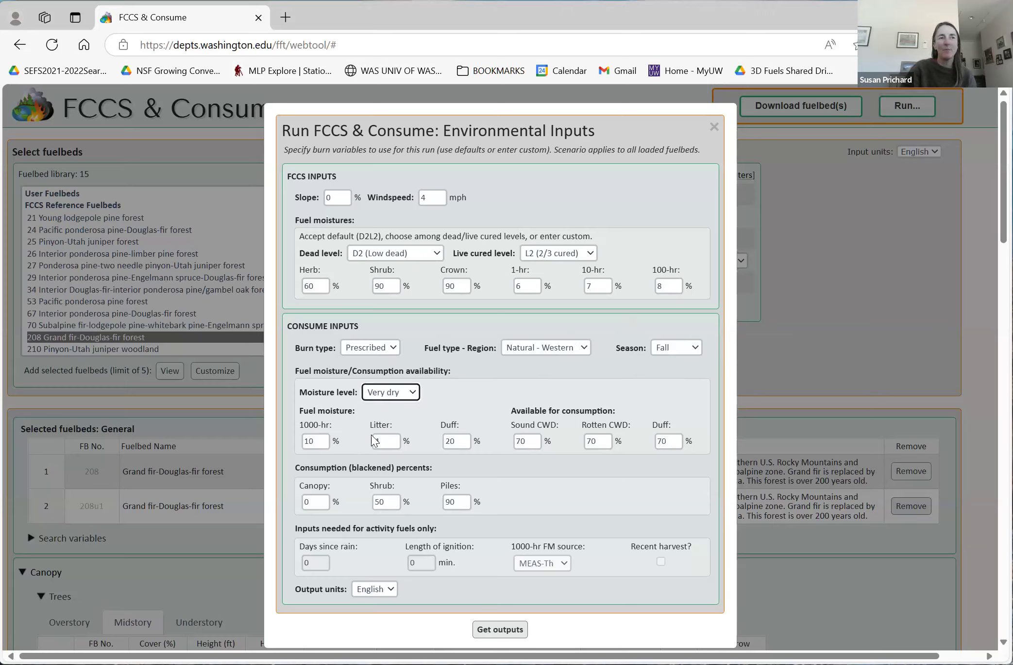
left_click(413, 390)
left_click(390, 432)
left_click(414, 392)
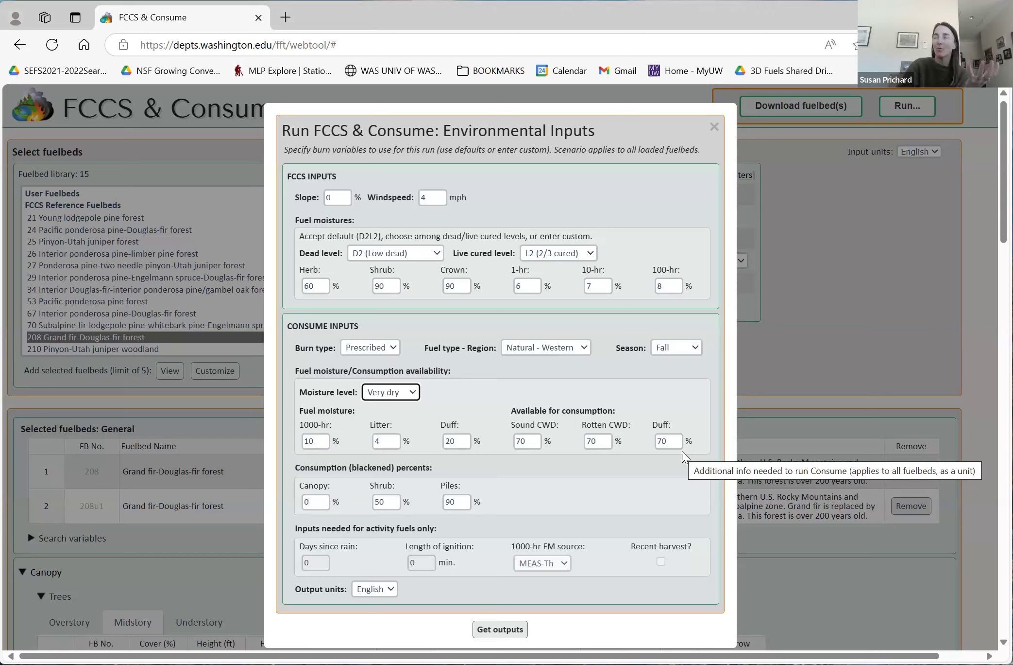
Step: Set the consumption percents to 0% for canopy and 100% for shrub, and generate the run's outputs
left_click(308, 499)
type("1")
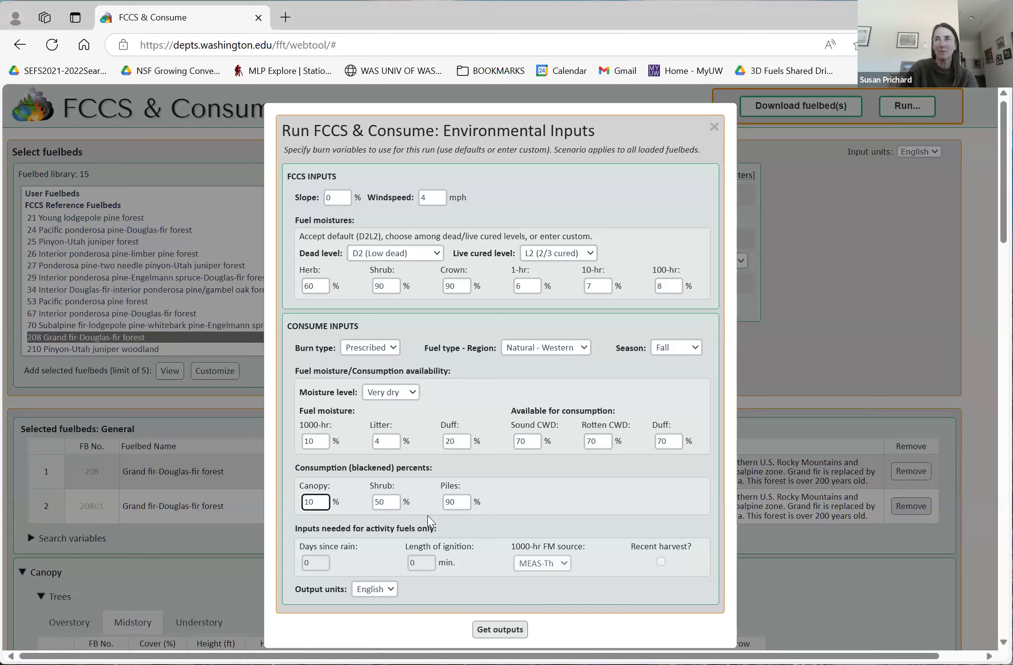
key("BackSpace")
left_click(391, 500)
key("BackSpace")
key("BackSpace")
type("100")
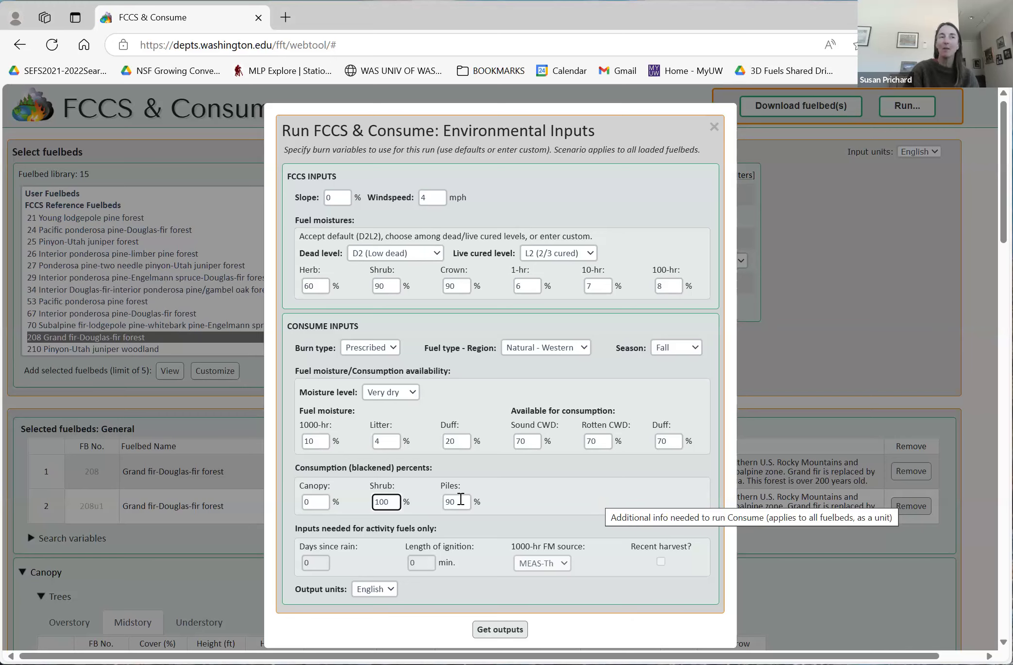
left_click(534, 493)
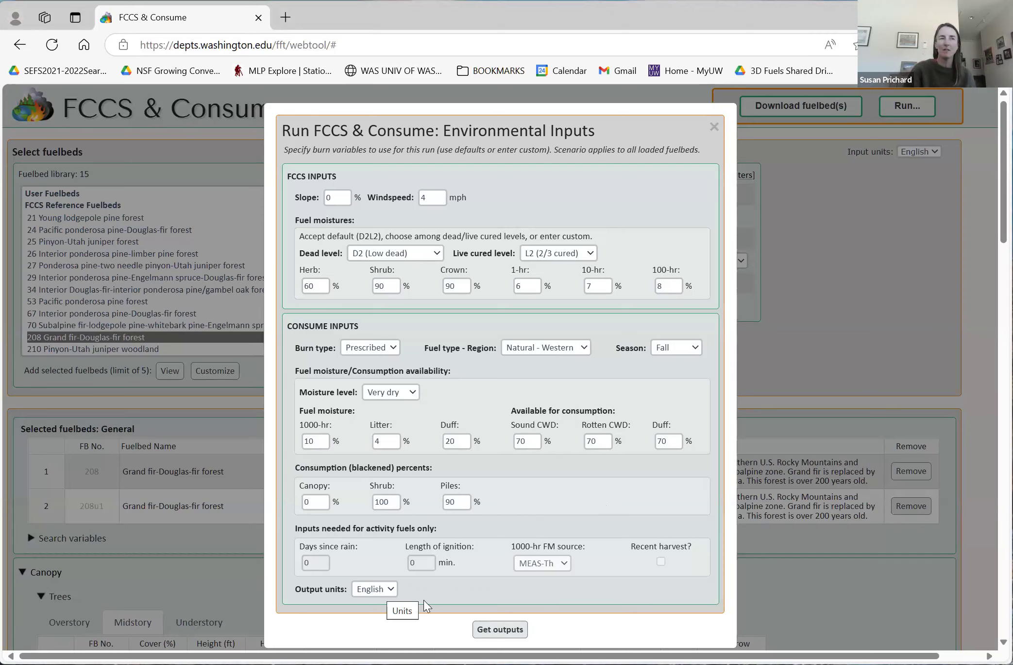
left_click(484, 631)
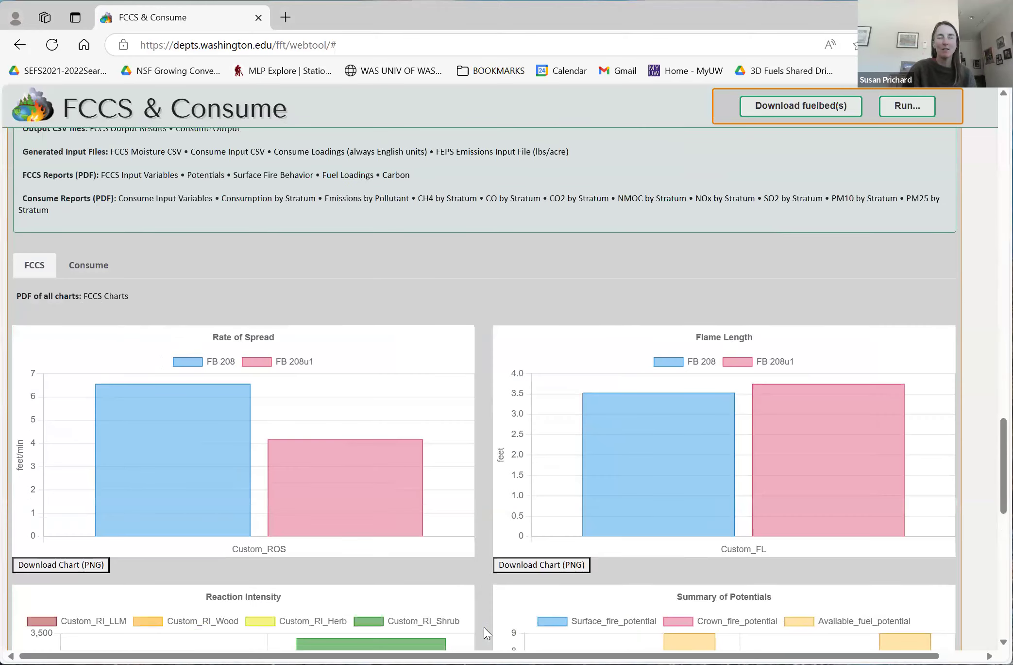
Step: Look back over the download links and fuelbed inputs, returning to the FCCS rate of spread and flame length charts
scroll(844, 517, "up", 15)
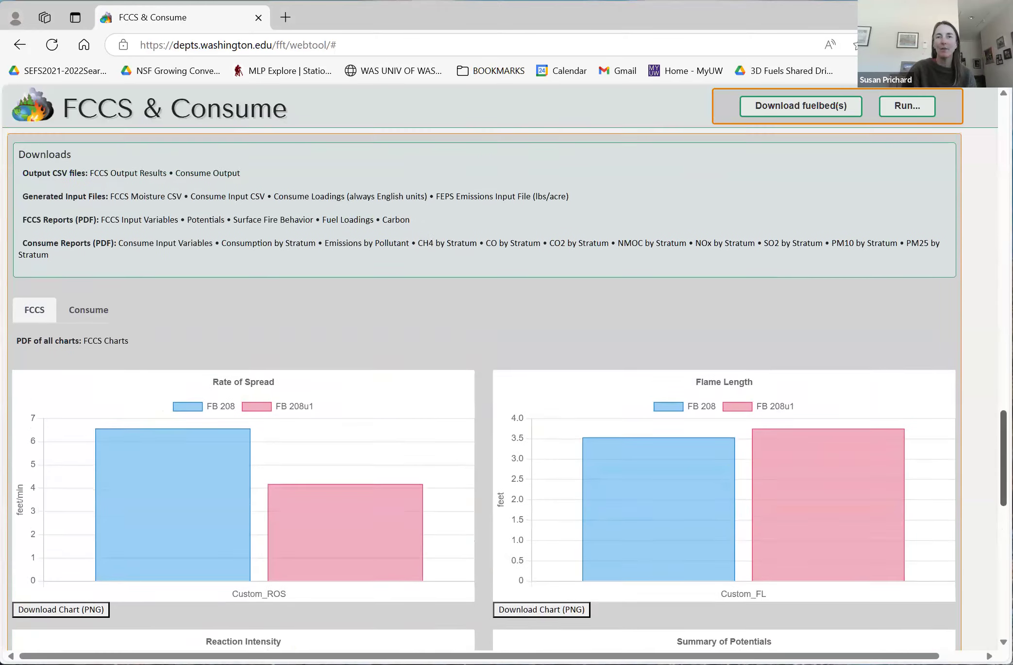
scroll(506, 379, "up", 15)
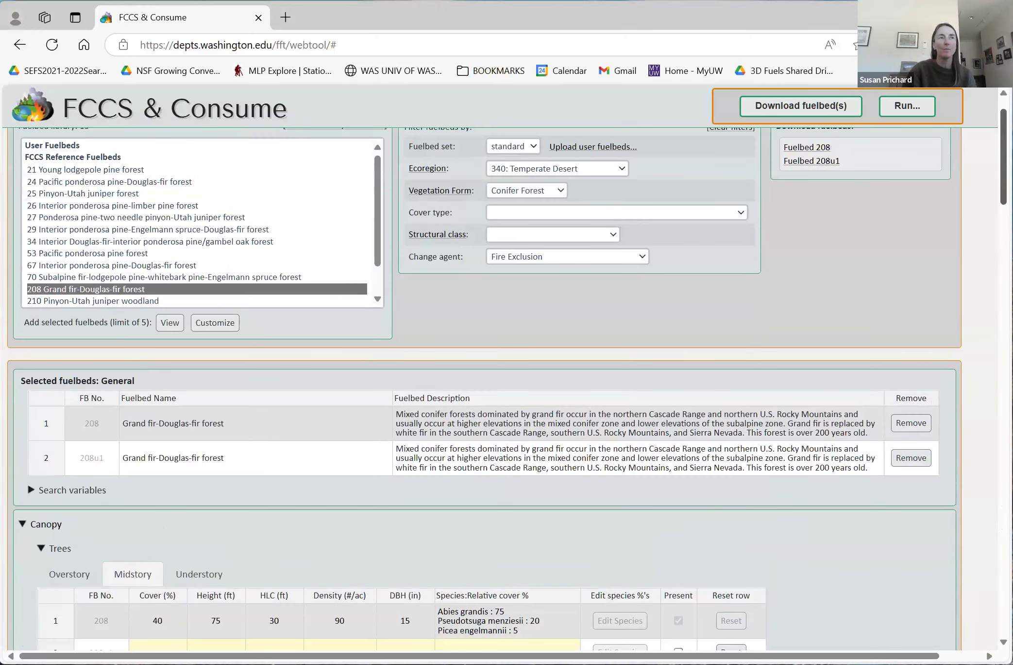
scroll(507, 379, "up", 1)
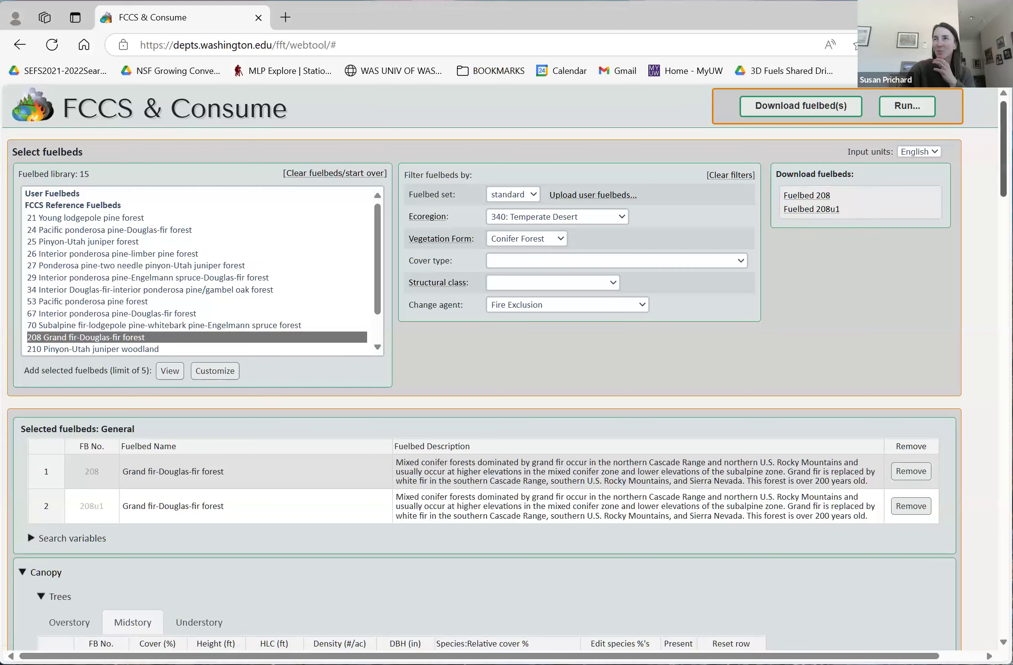
scroll(505, 379, "down", 6)
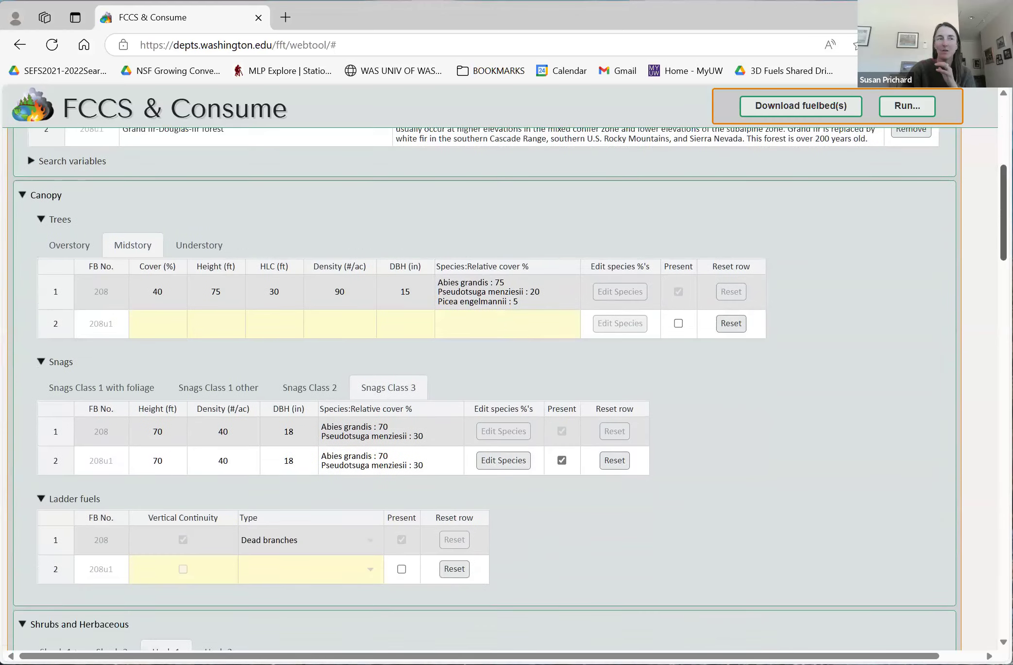
scroll(486, 379, "down", 1)
scroll(969, 465, "down", 20)
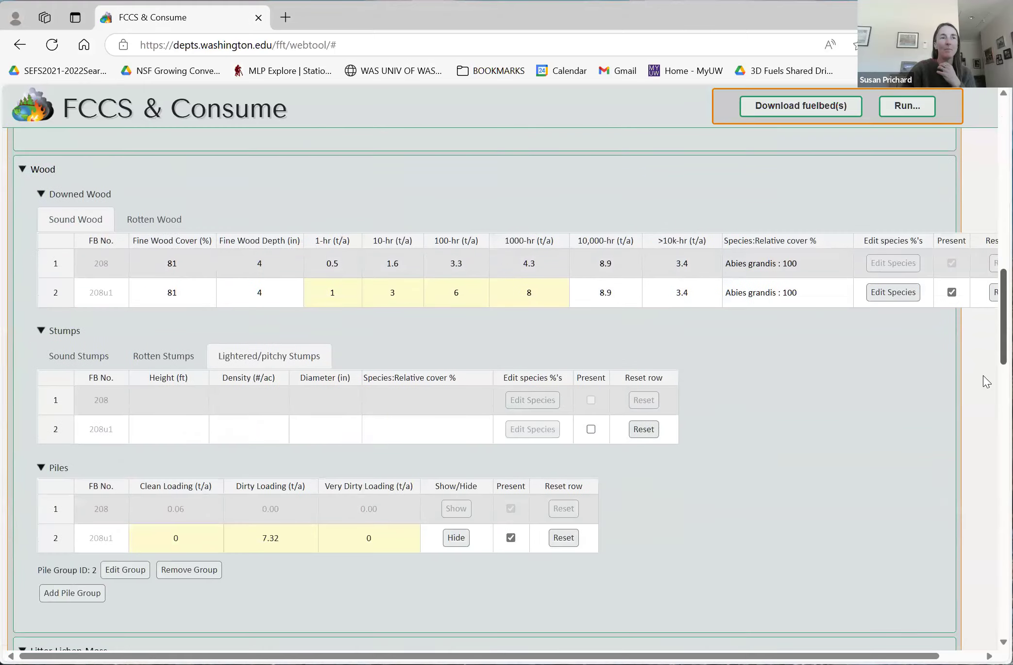
scroll(967, 489, "down", 1)
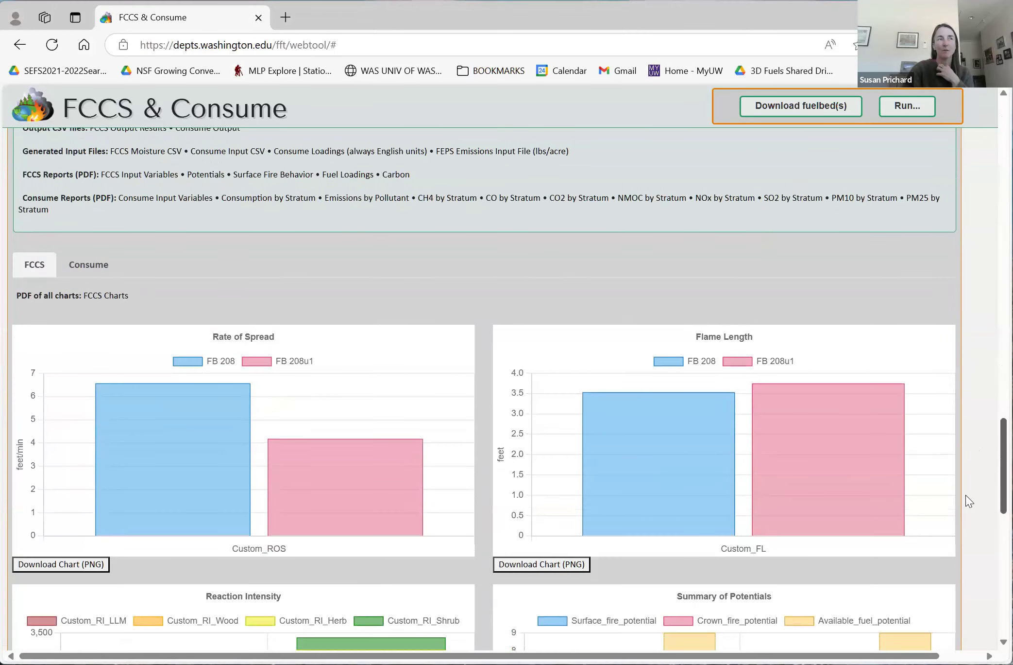
Step: Examine the FCCS charts comparing rate of spread, flame length, reaction intensity and fire potentials for FB 208 and FB 208u1
scroll(966, 495, "down", 1)
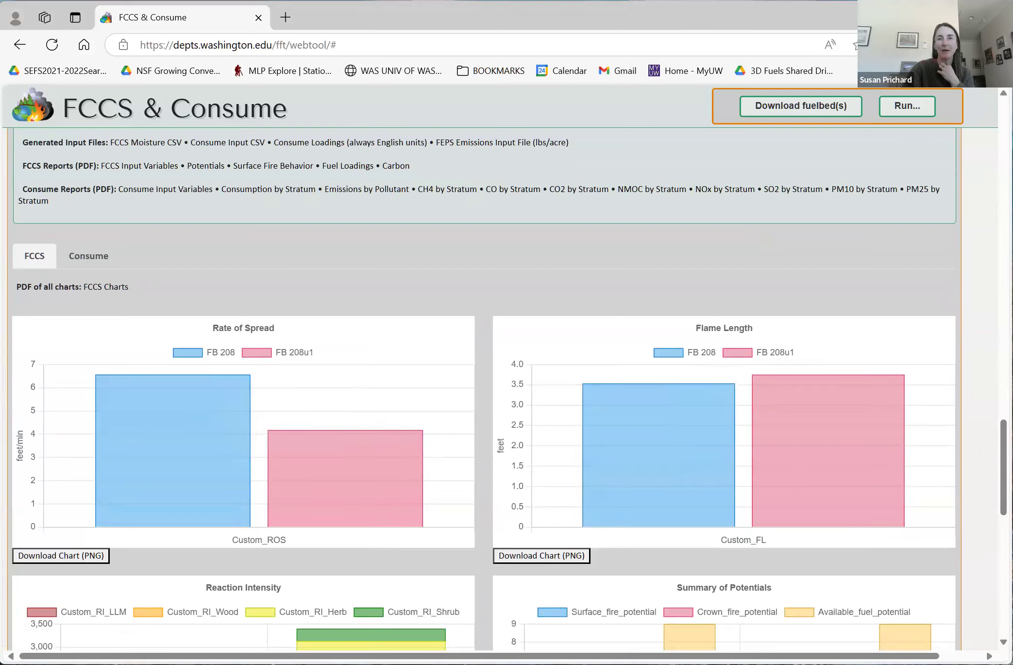
scroll(1004, 466, "down", 1)
scroll(281, 448, "down", 4)
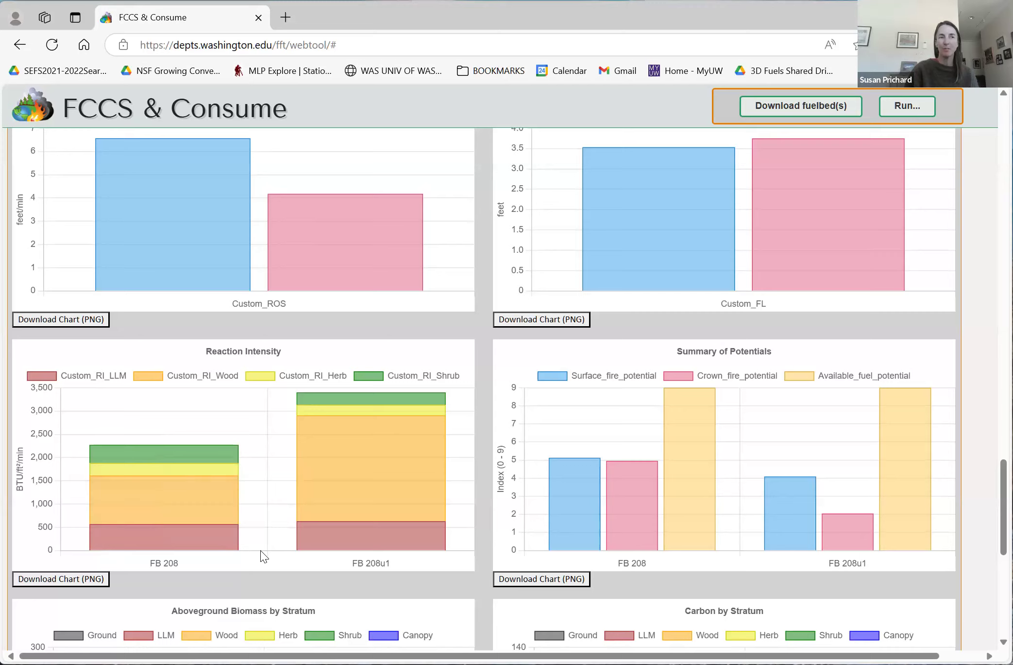
mouse_move(352, 469)
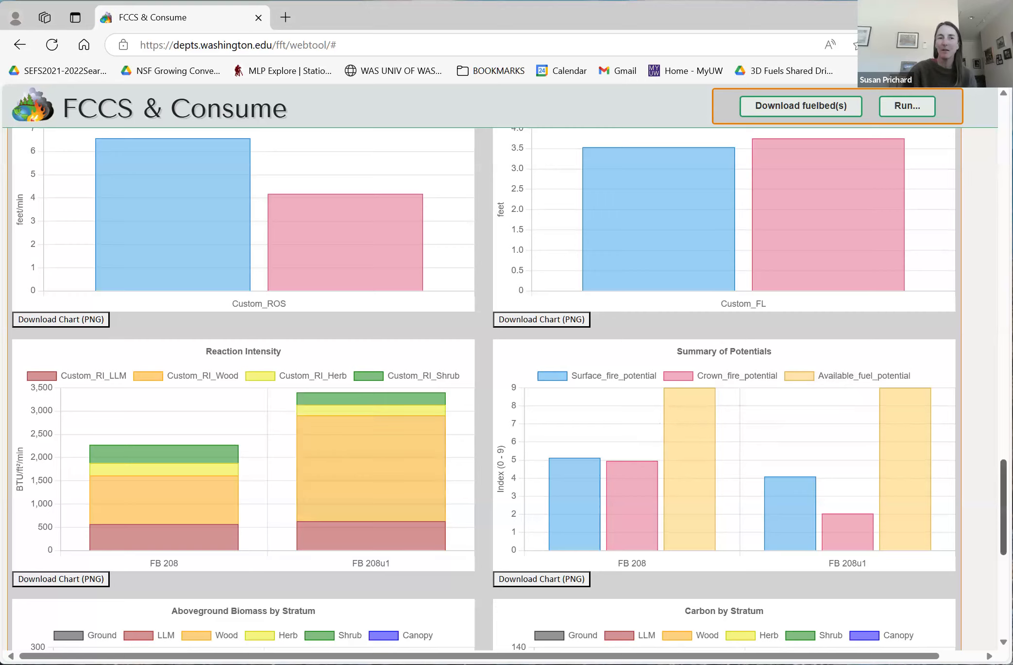
scroll(510, 388, "down", 3)
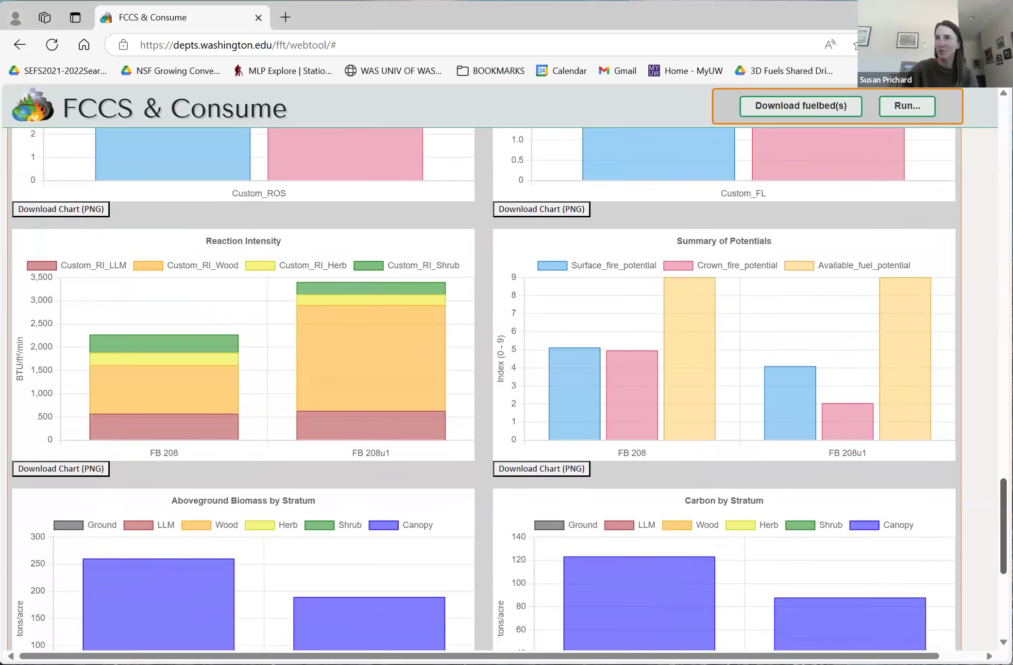
scroll(509, 389, "down", 2)
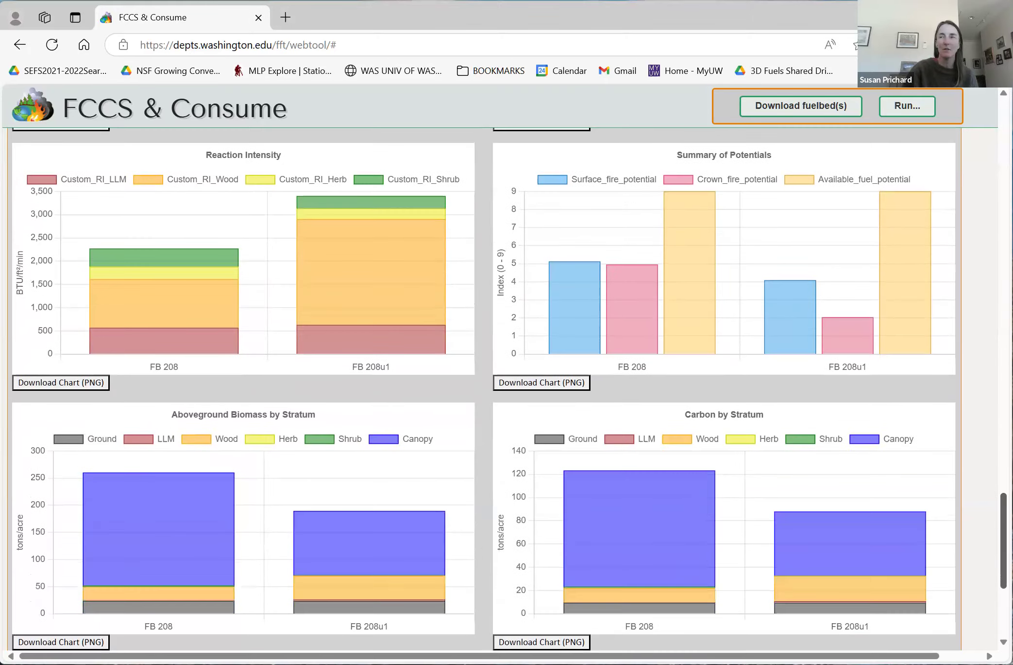
scroll(509, 388, "down", 2)
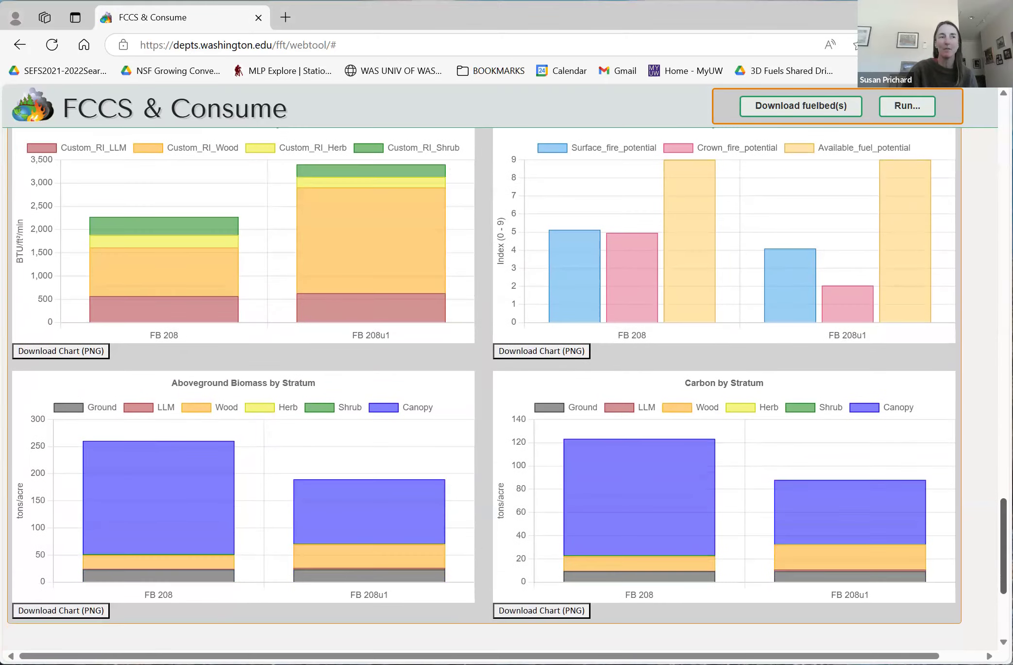
scroll(510, 388, "down", 1)
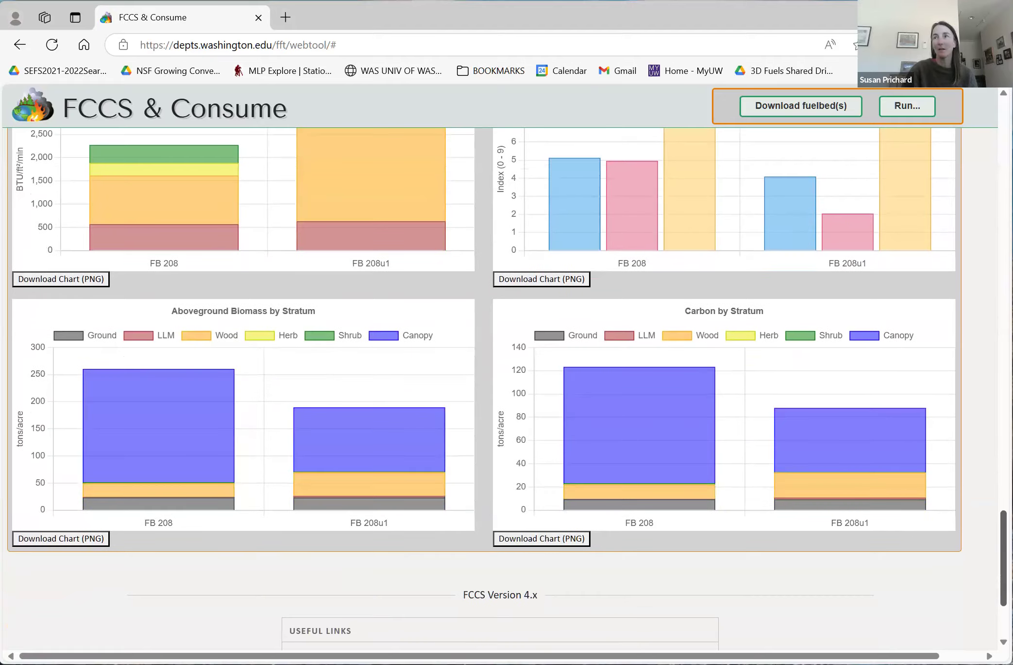
Step: Compare the Aboveground Biomass and Carbon by Stratum charts, reading FB 208's ground, wood and canopy carbon
mouse_move(180, 409)
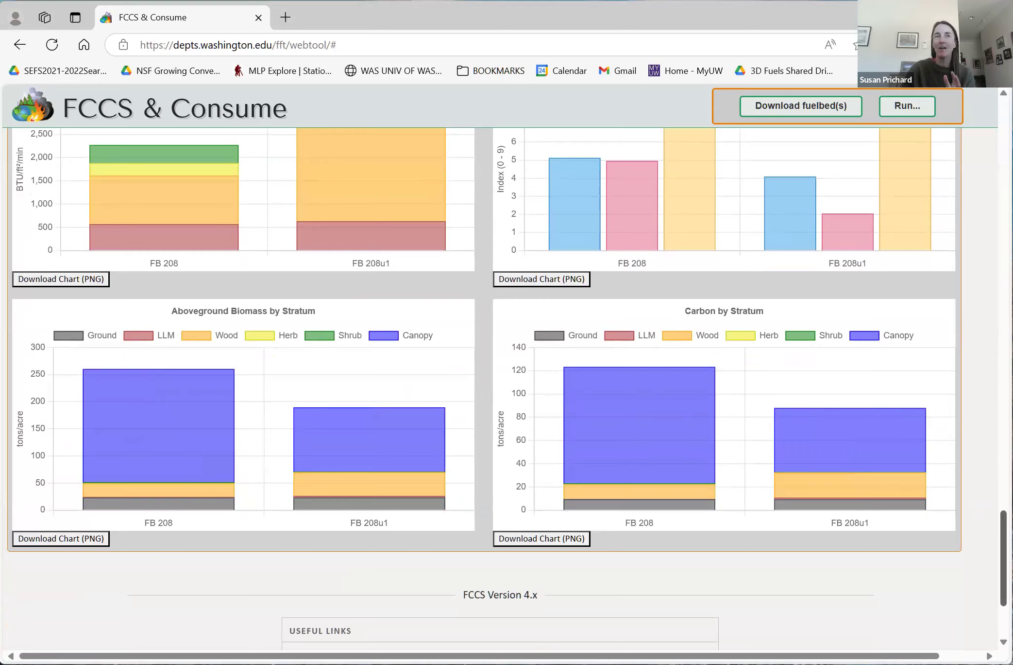
scroll(486, 340, "down", 1)
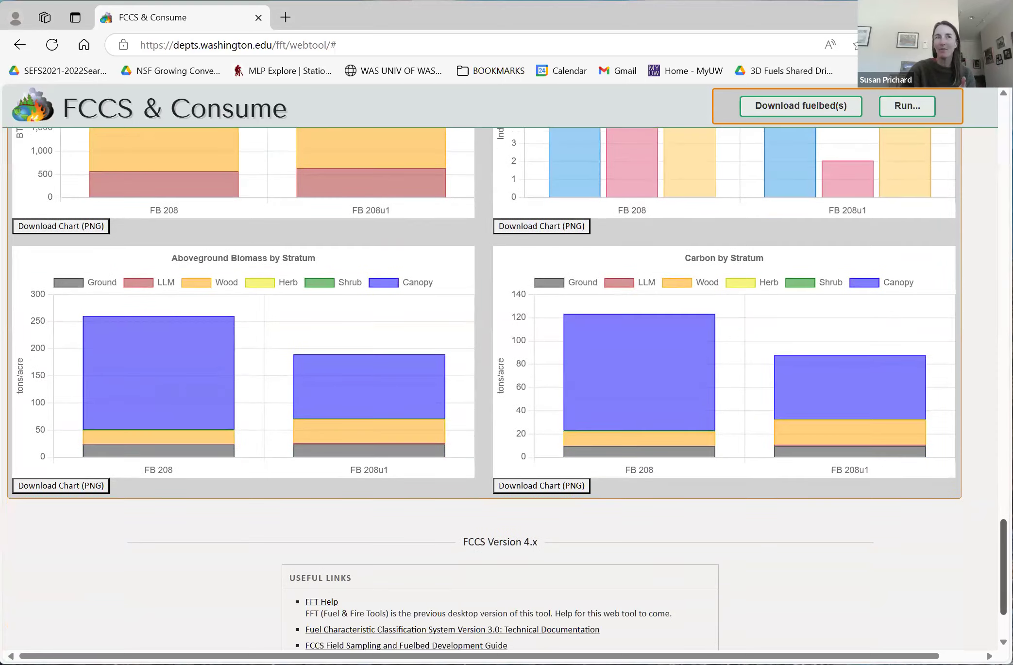
scroll(507, 388, "down", 1)
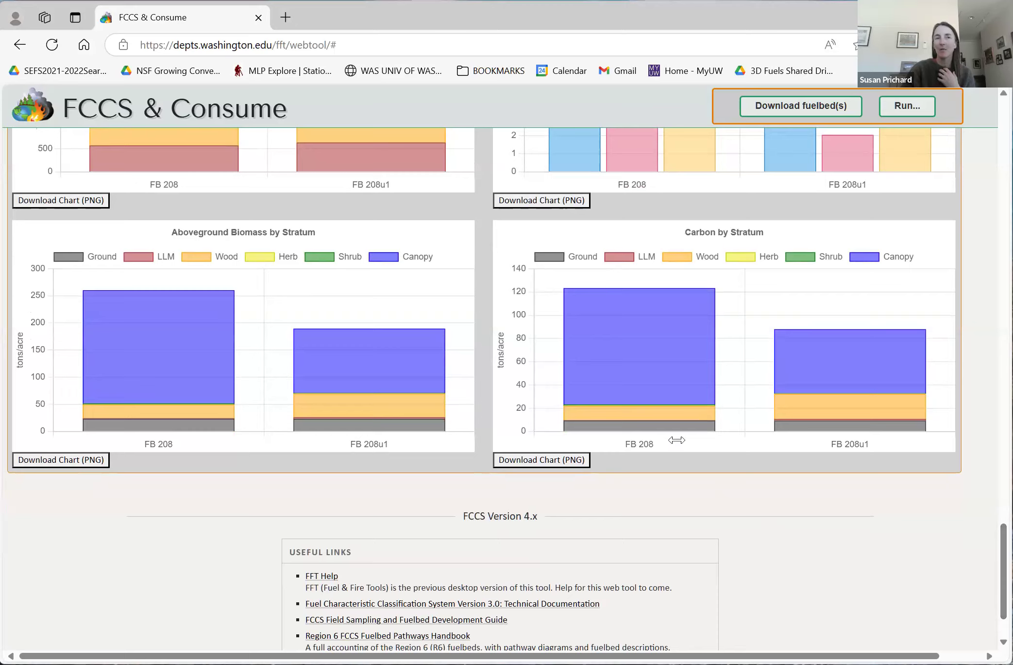
mouse_move(691, 430)
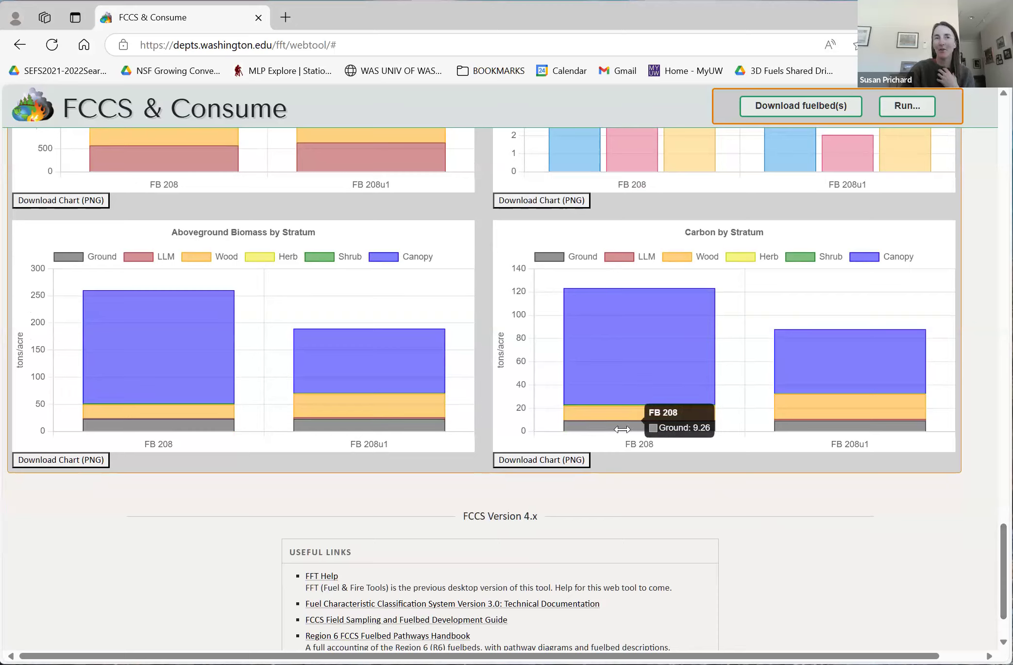
mouse_move(615, 411)
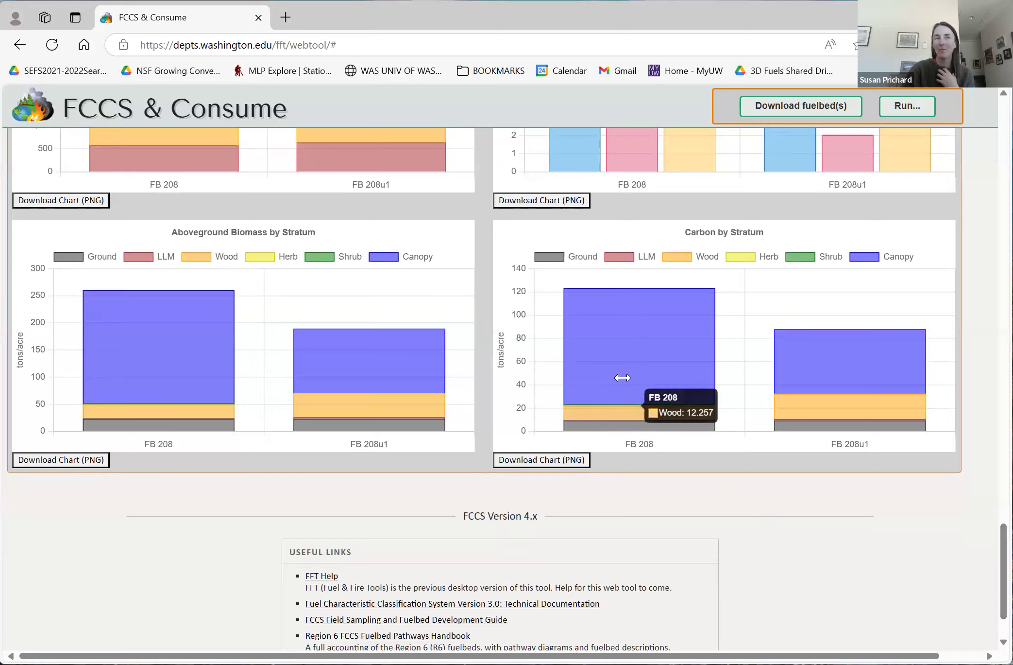
mouse_move(631, 351)
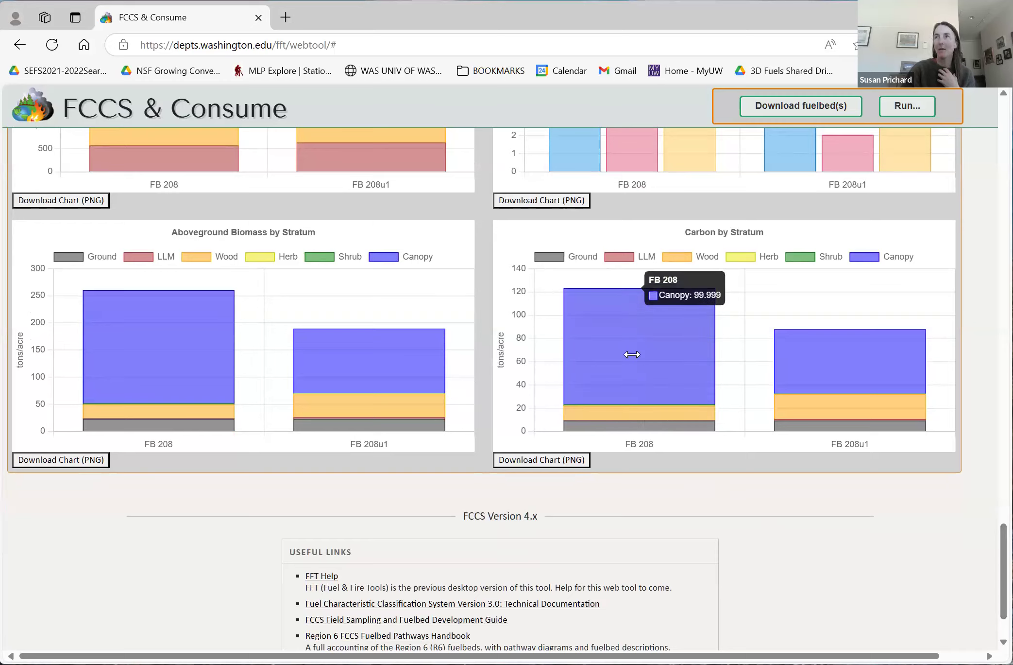
scroll(507, 388, "down", 2)
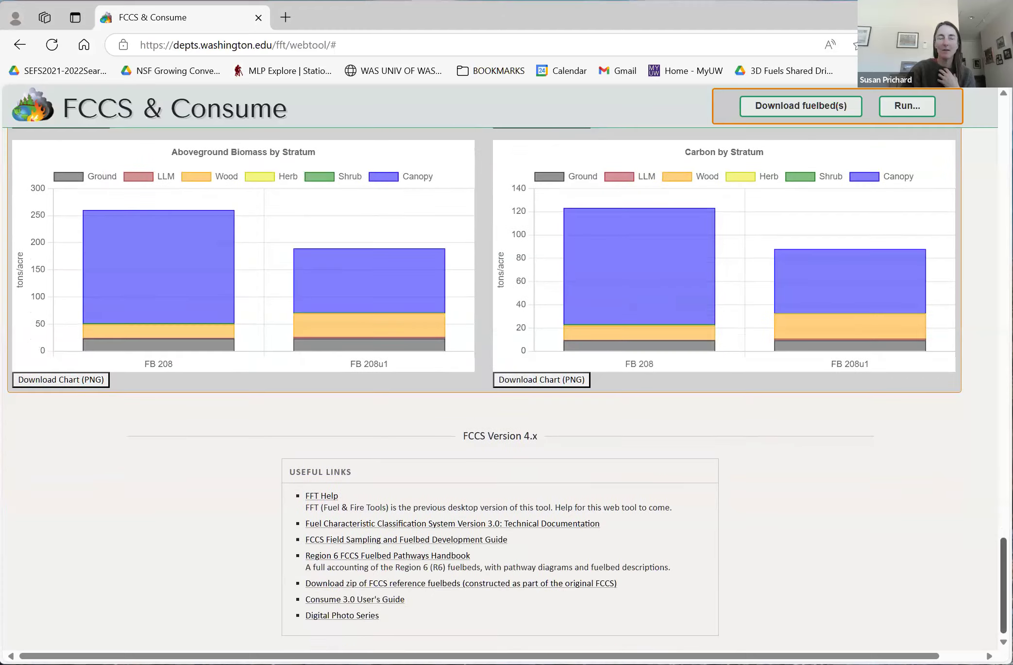
Step: Show the Consume charts and compare wood consumption by stratum between FB 208 and FB 208u1
scroll(88, 545, "up", 15)
scroll(87, 545, "down", 1)
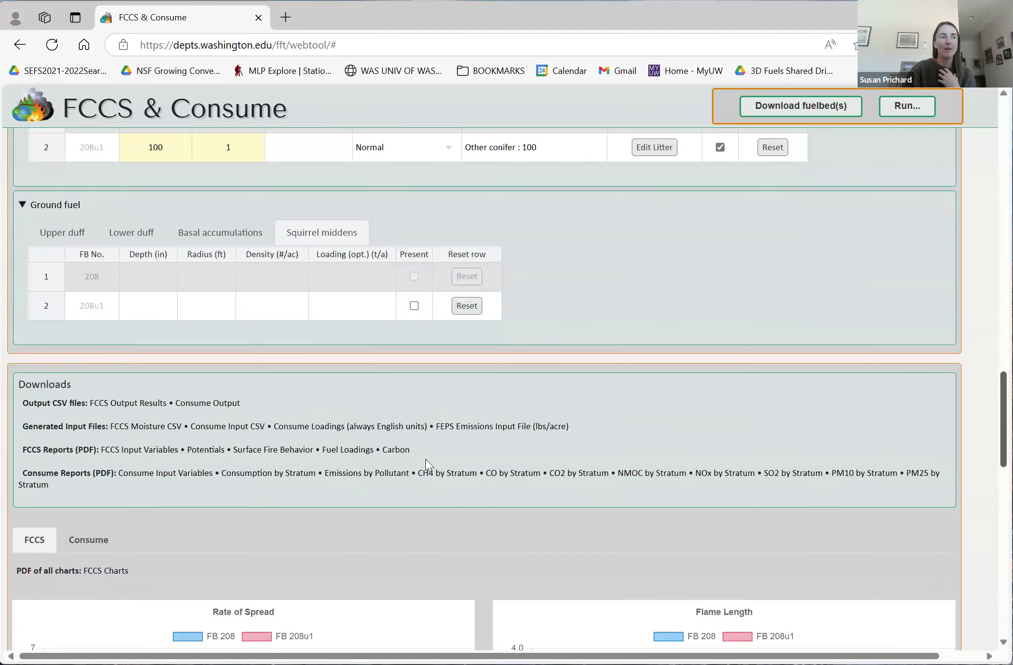
left_click(88, 545)
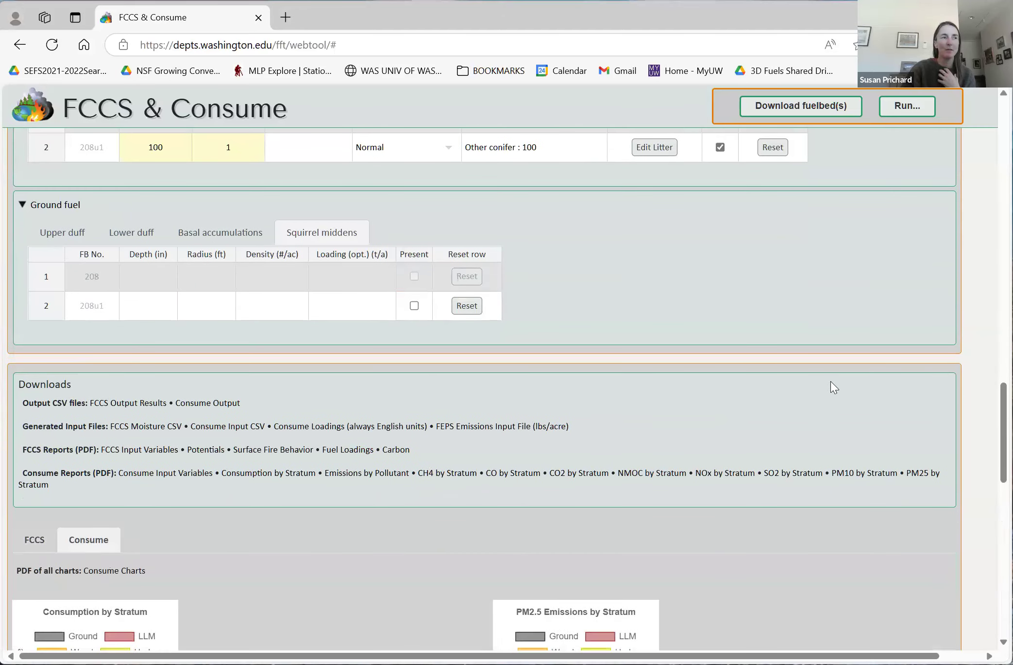
scroll(485, 389, "down", 5)
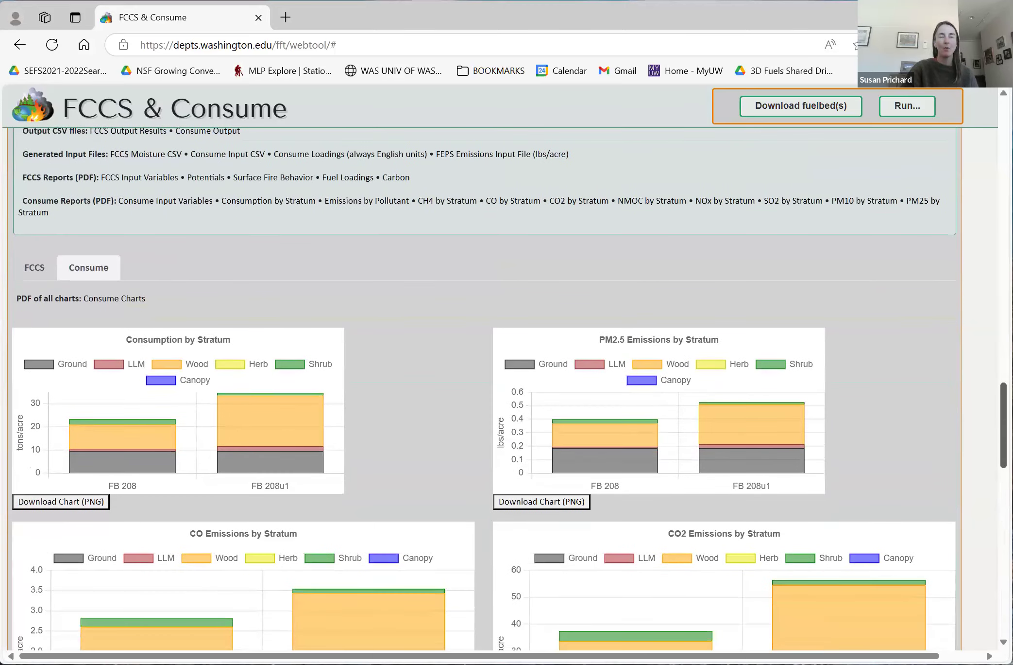
scroll(484, 389, "down", 1)
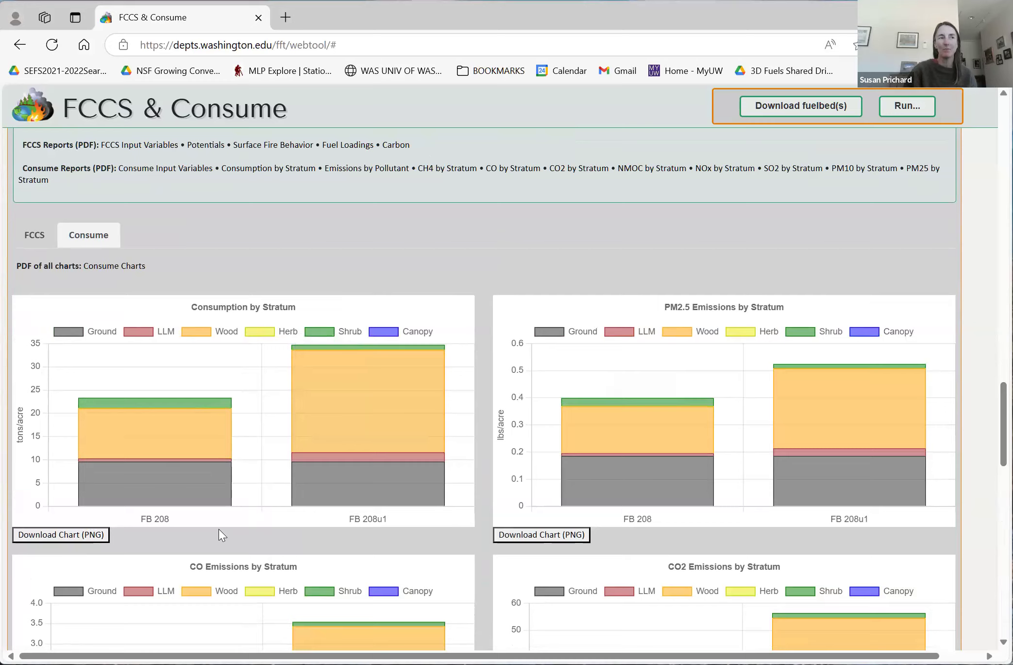
mouse_move(157, 501)
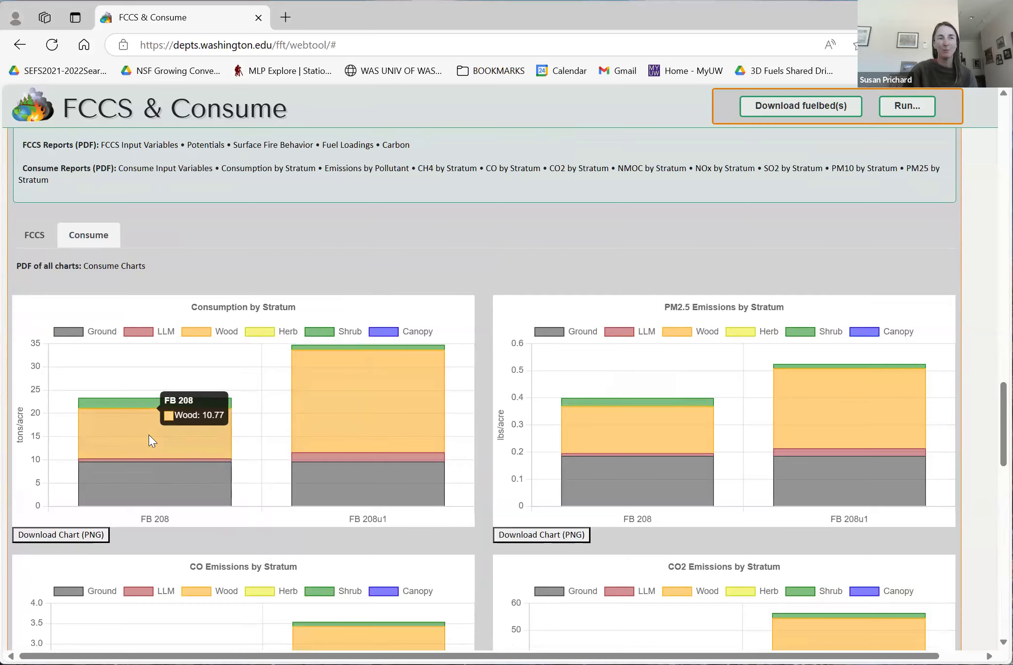
mouse_move(328, 441)
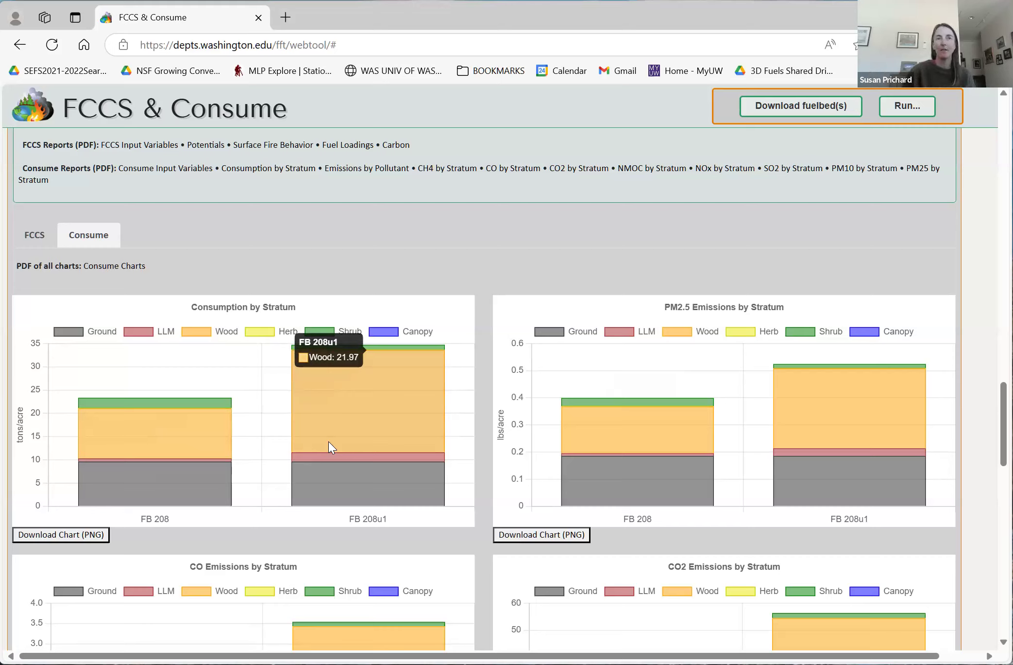
mouse_move(589, 445)
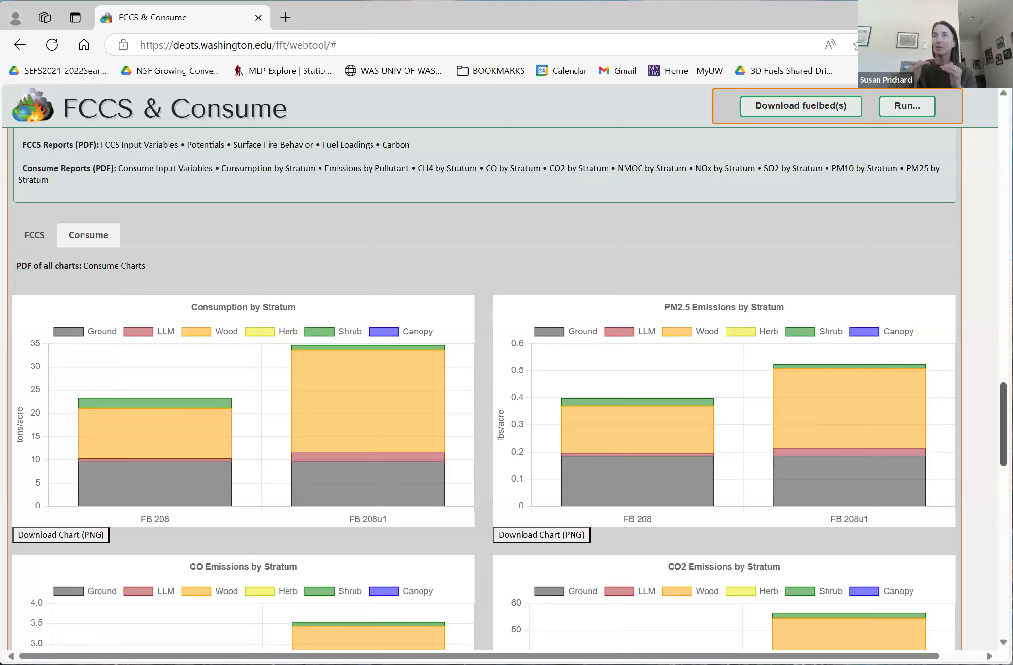
Step: Hide the Canopy and Shrub strata in the CO2 Emissions by Stratum chart
scroll(483, 388, "down", 2)
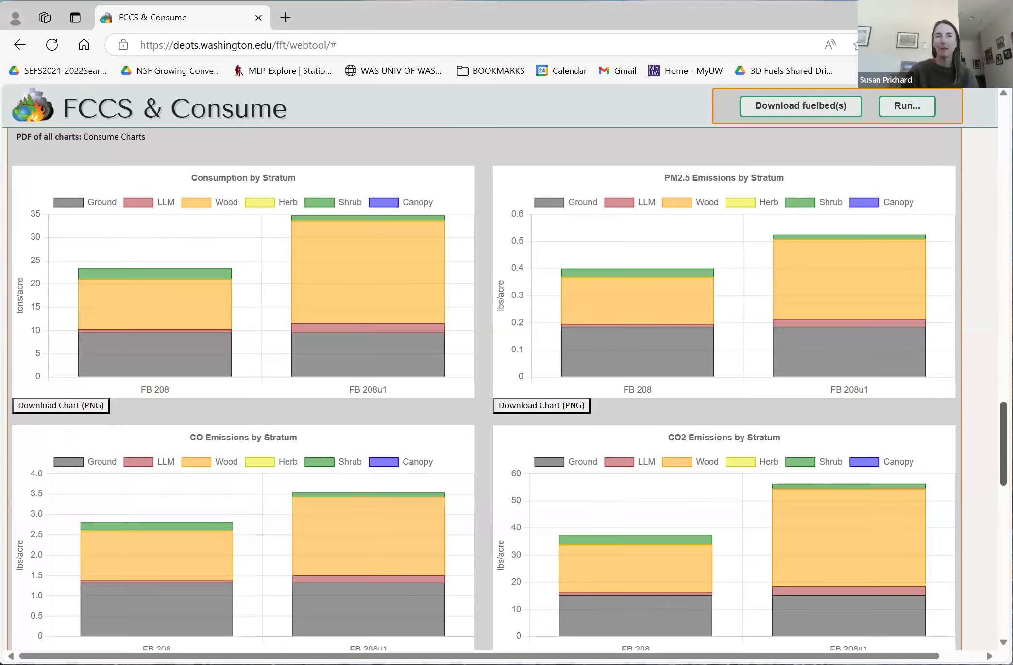
scroll(484, 388, "down", 2)
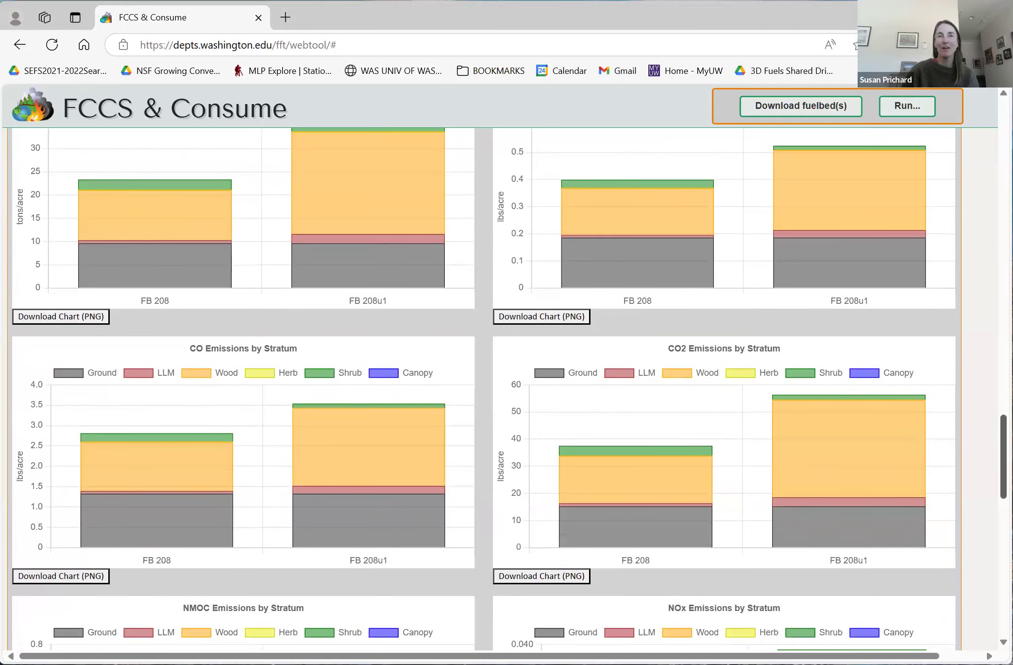
scroll(509, 389, "down", 1)
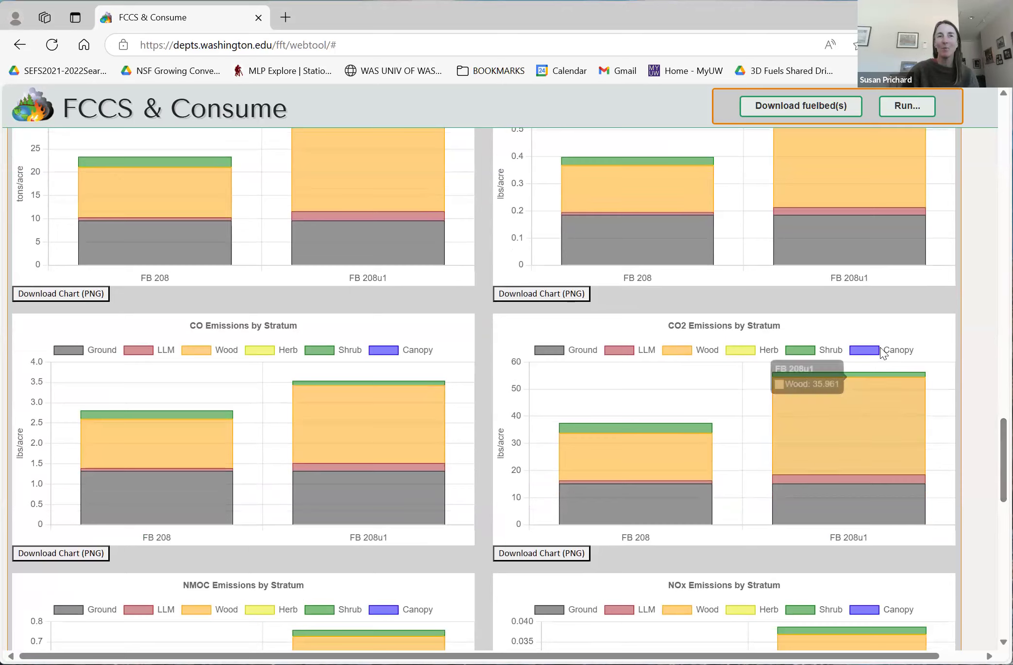
left_click(851, 352)
left_click(795, 353)
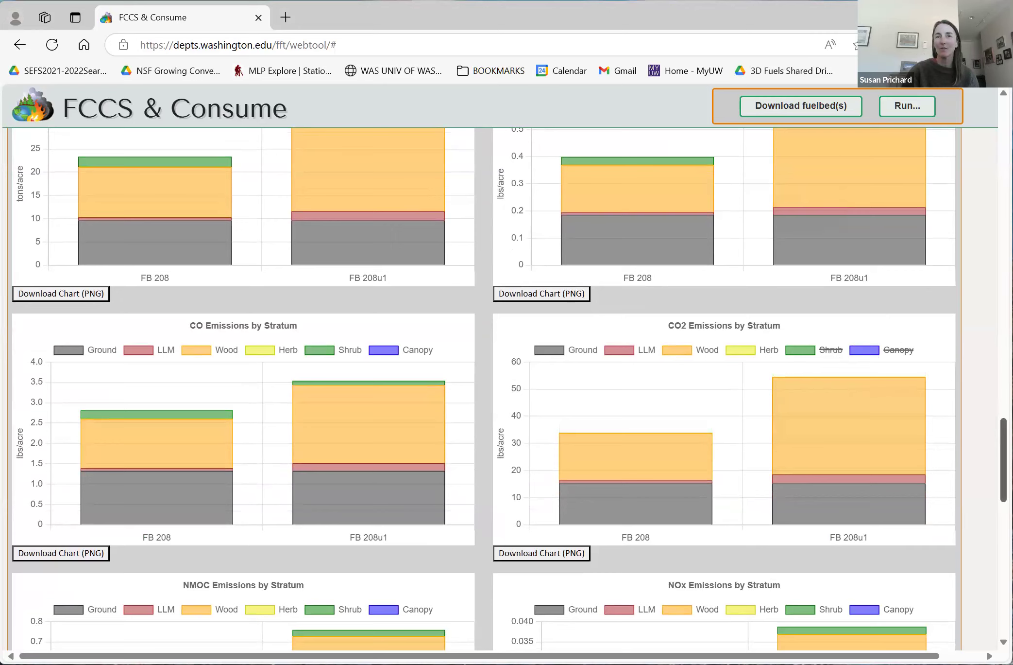
Step: Toggle the Herb and Shrub strata off and back on in the Consumption by Stratum chart
scroll(509, 389, "up", 6)
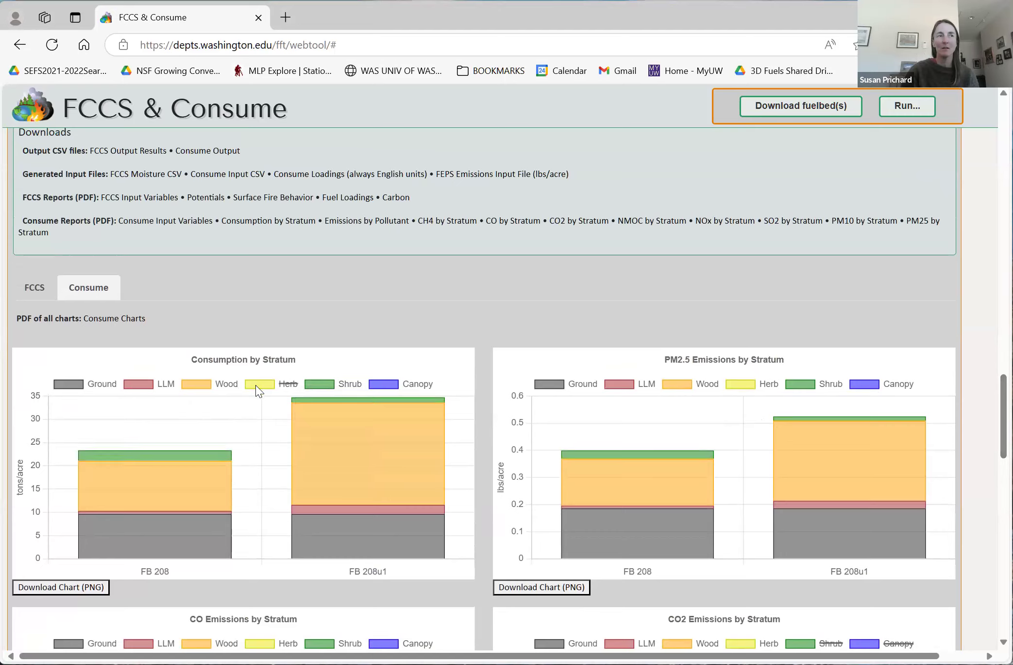
left_click(333, 385)
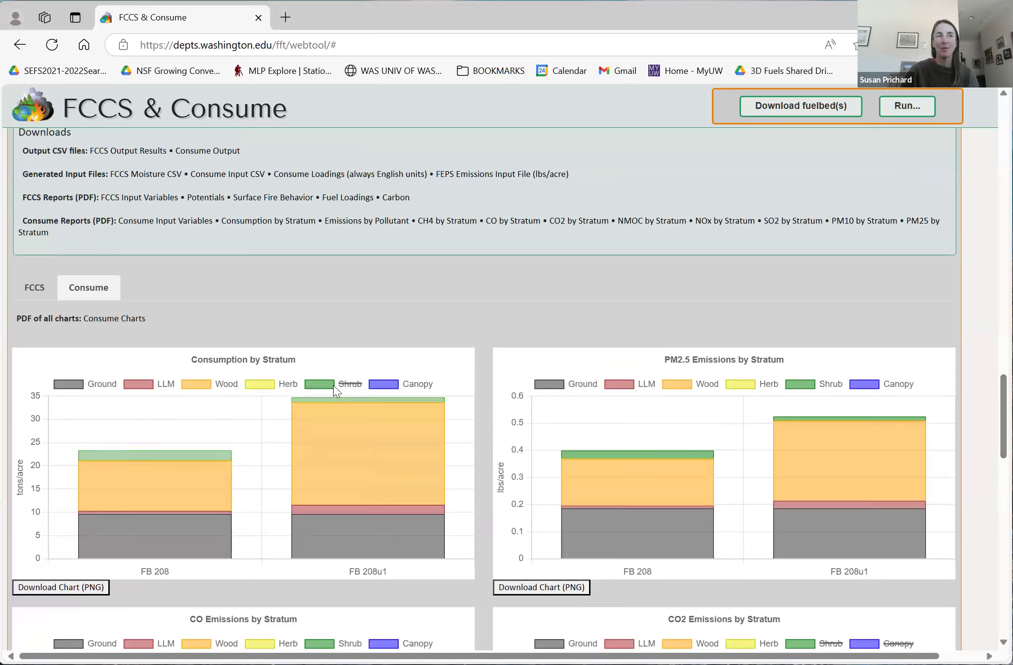
left_click(353, 385)
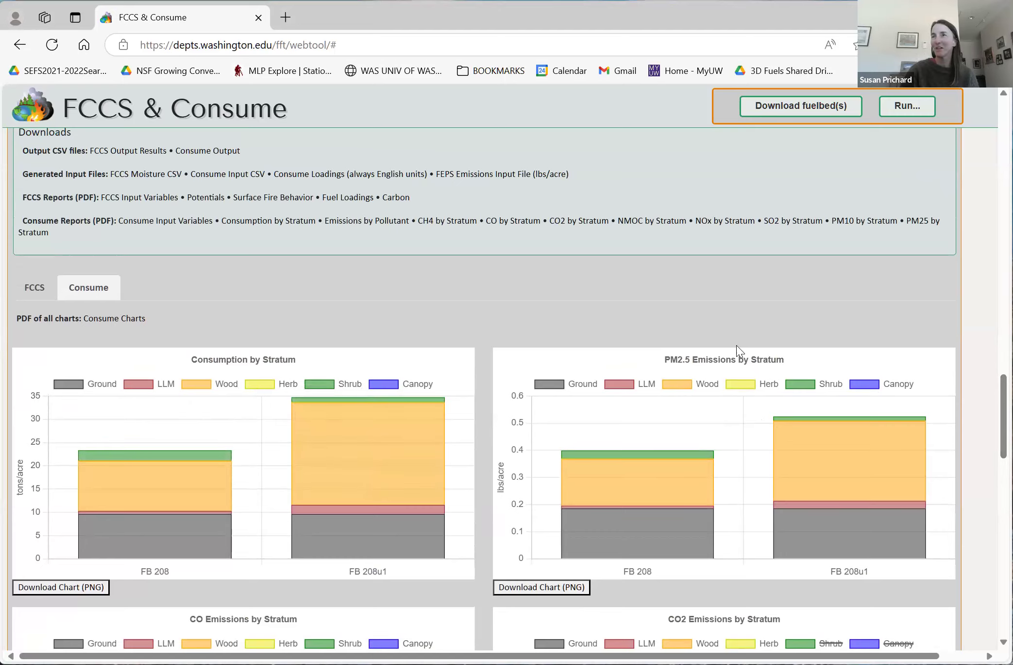
Step: Review the remaining Consume emissions charts, including NMOC, NOx, SO2 and PM10 by stratum
scroll(987, 479, "down", 10)
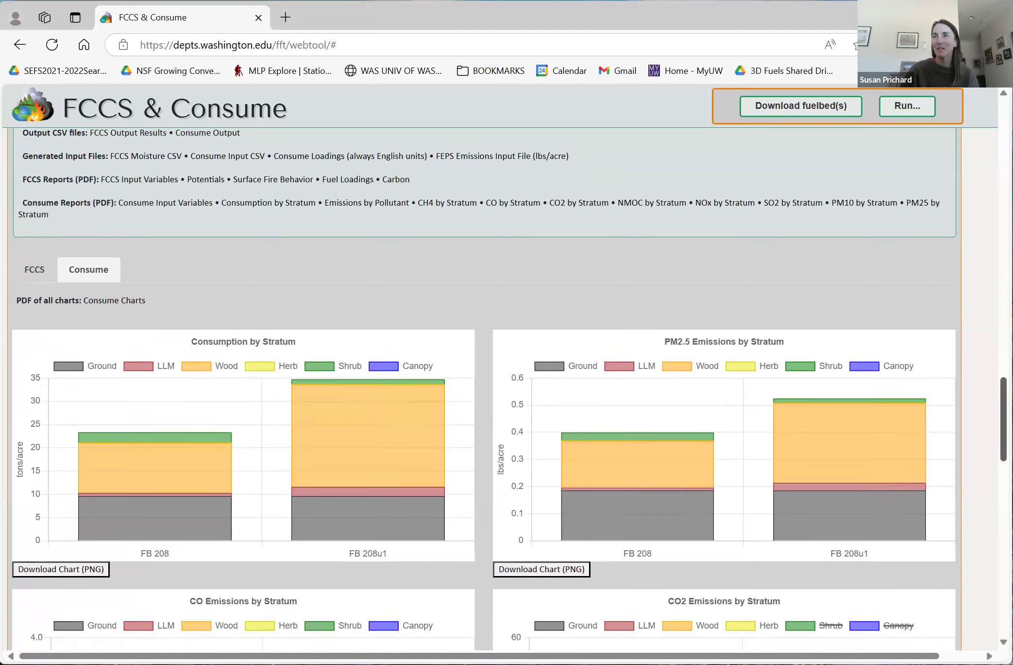
scroll(985, 491, "down", 8)
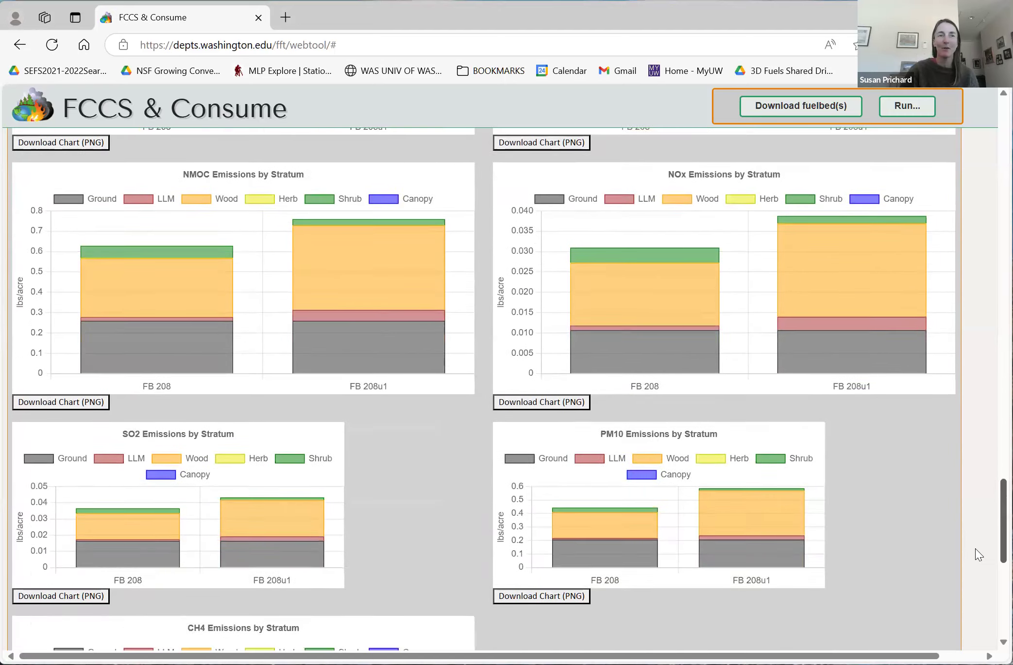